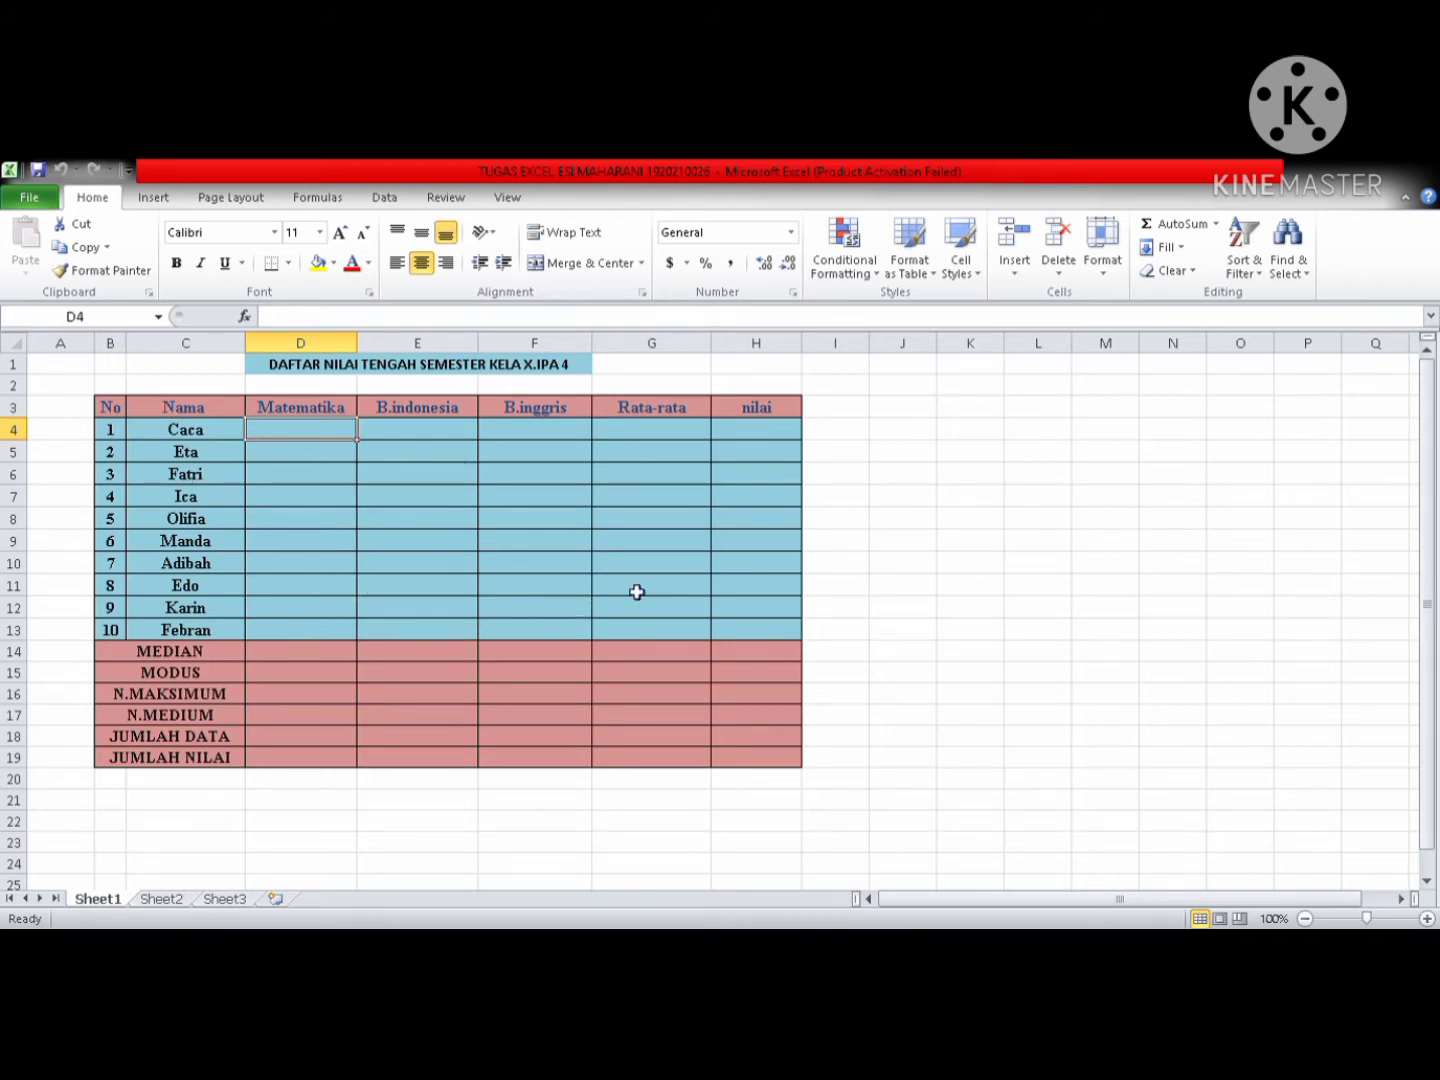
# Enter the Matematika scores 70, 69, 80, 87, 88, 78, 75, 89, 77, 80 in D4:D13
pyautogui.click(995, 518)
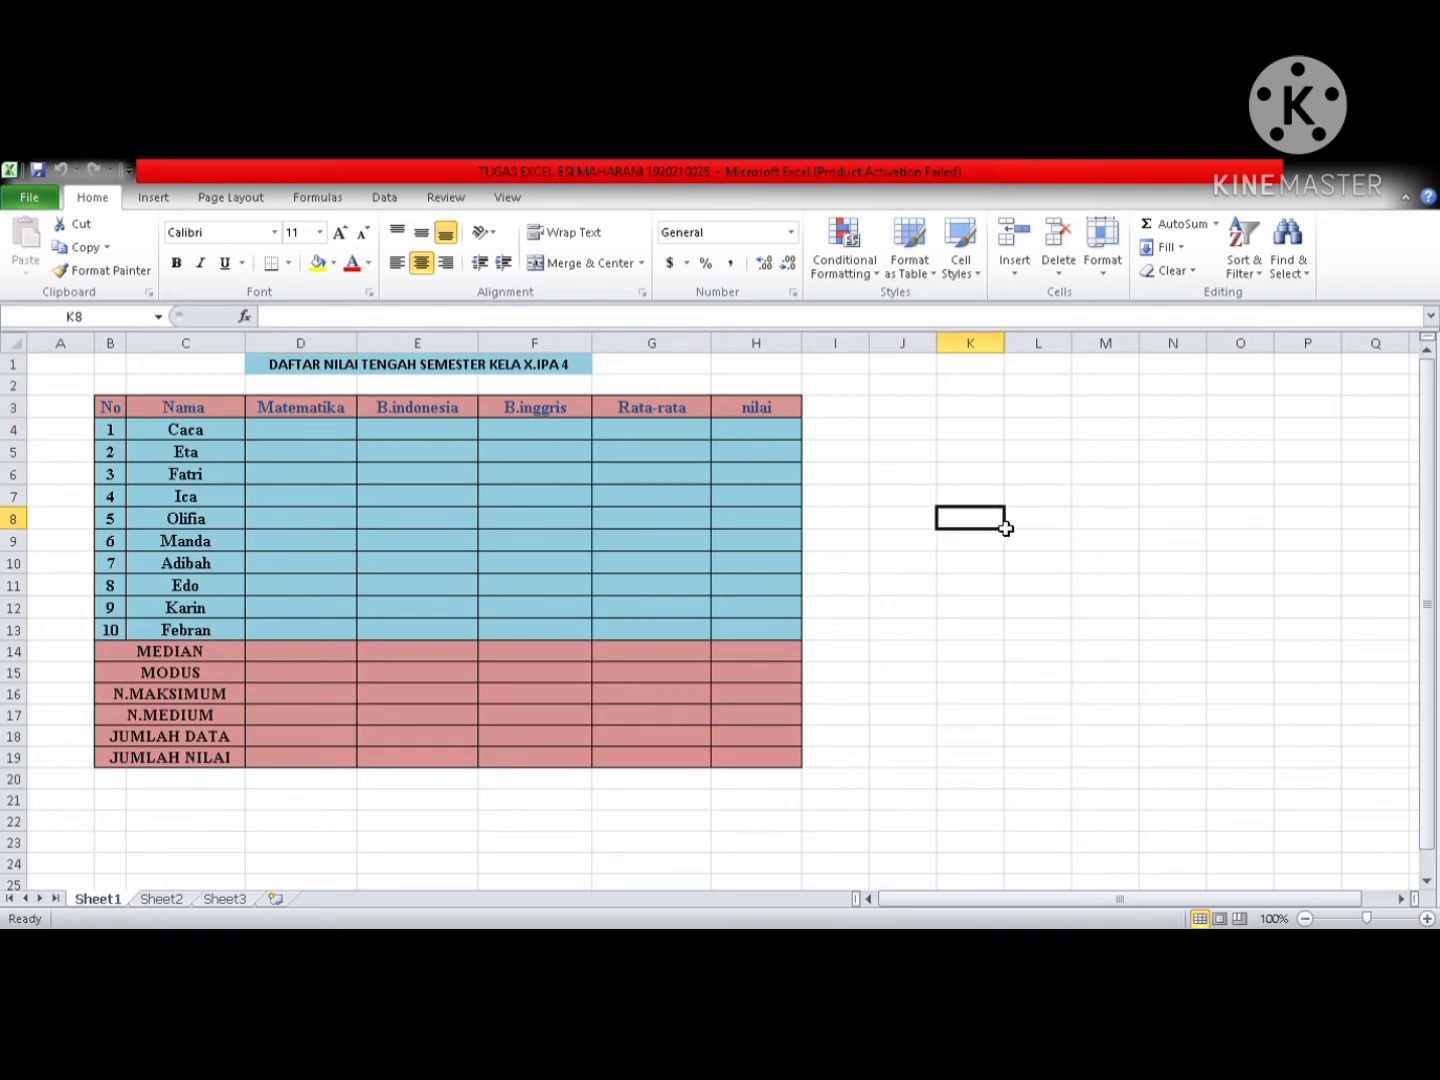
pyautogui.click(340, 431)
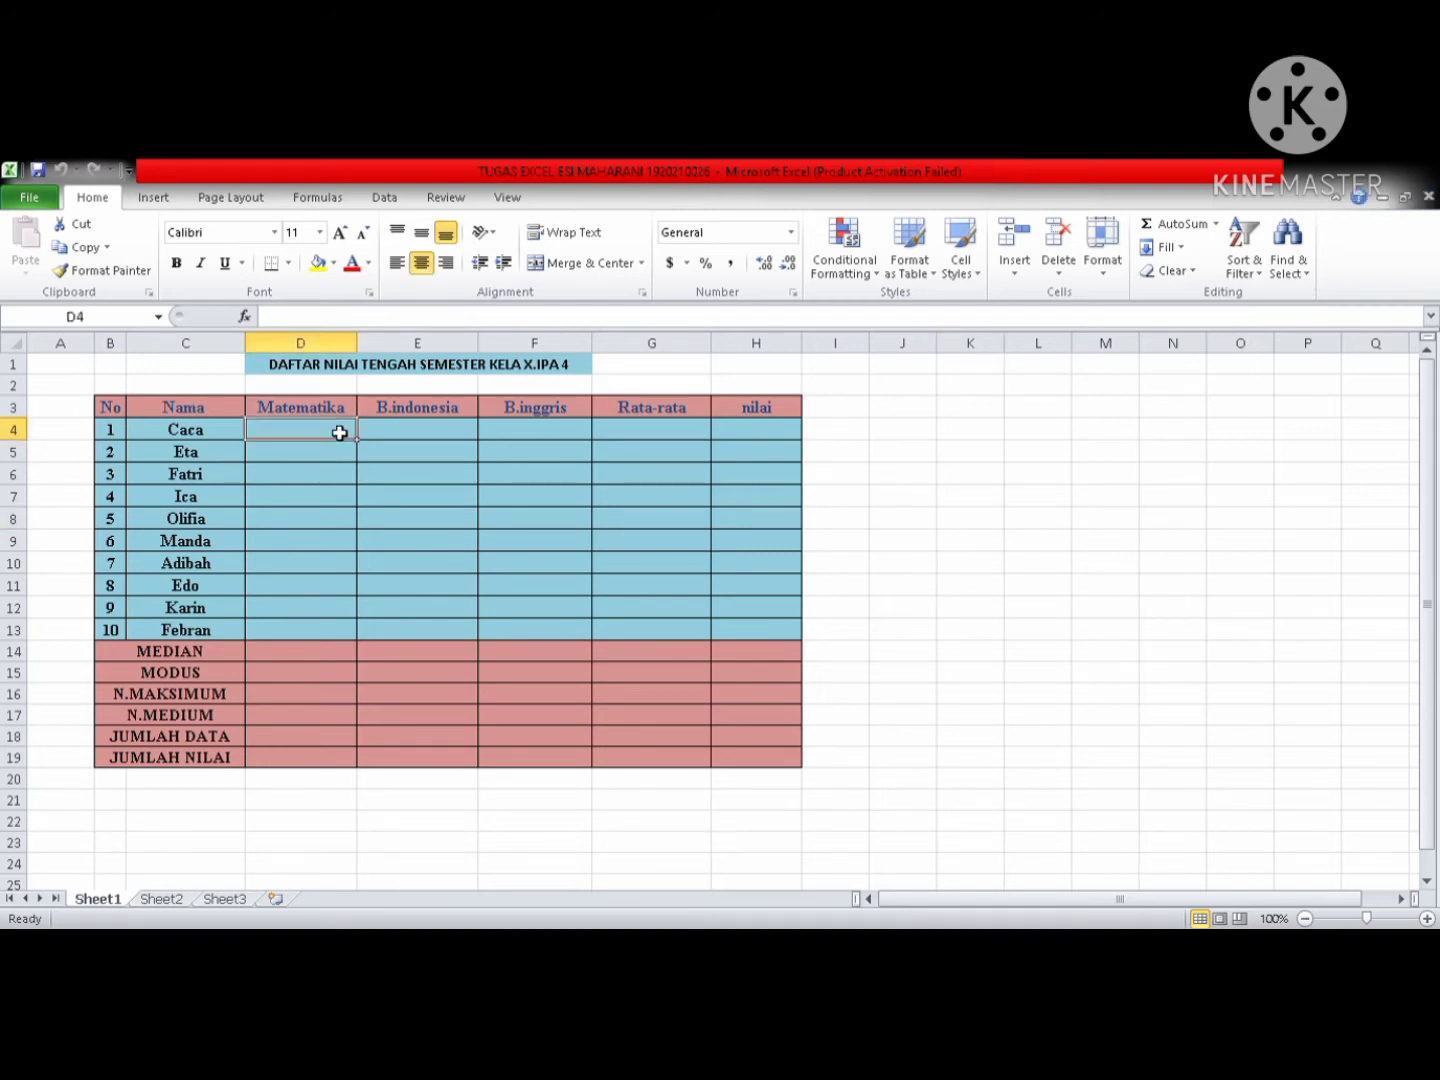
pyautogui.write('70')
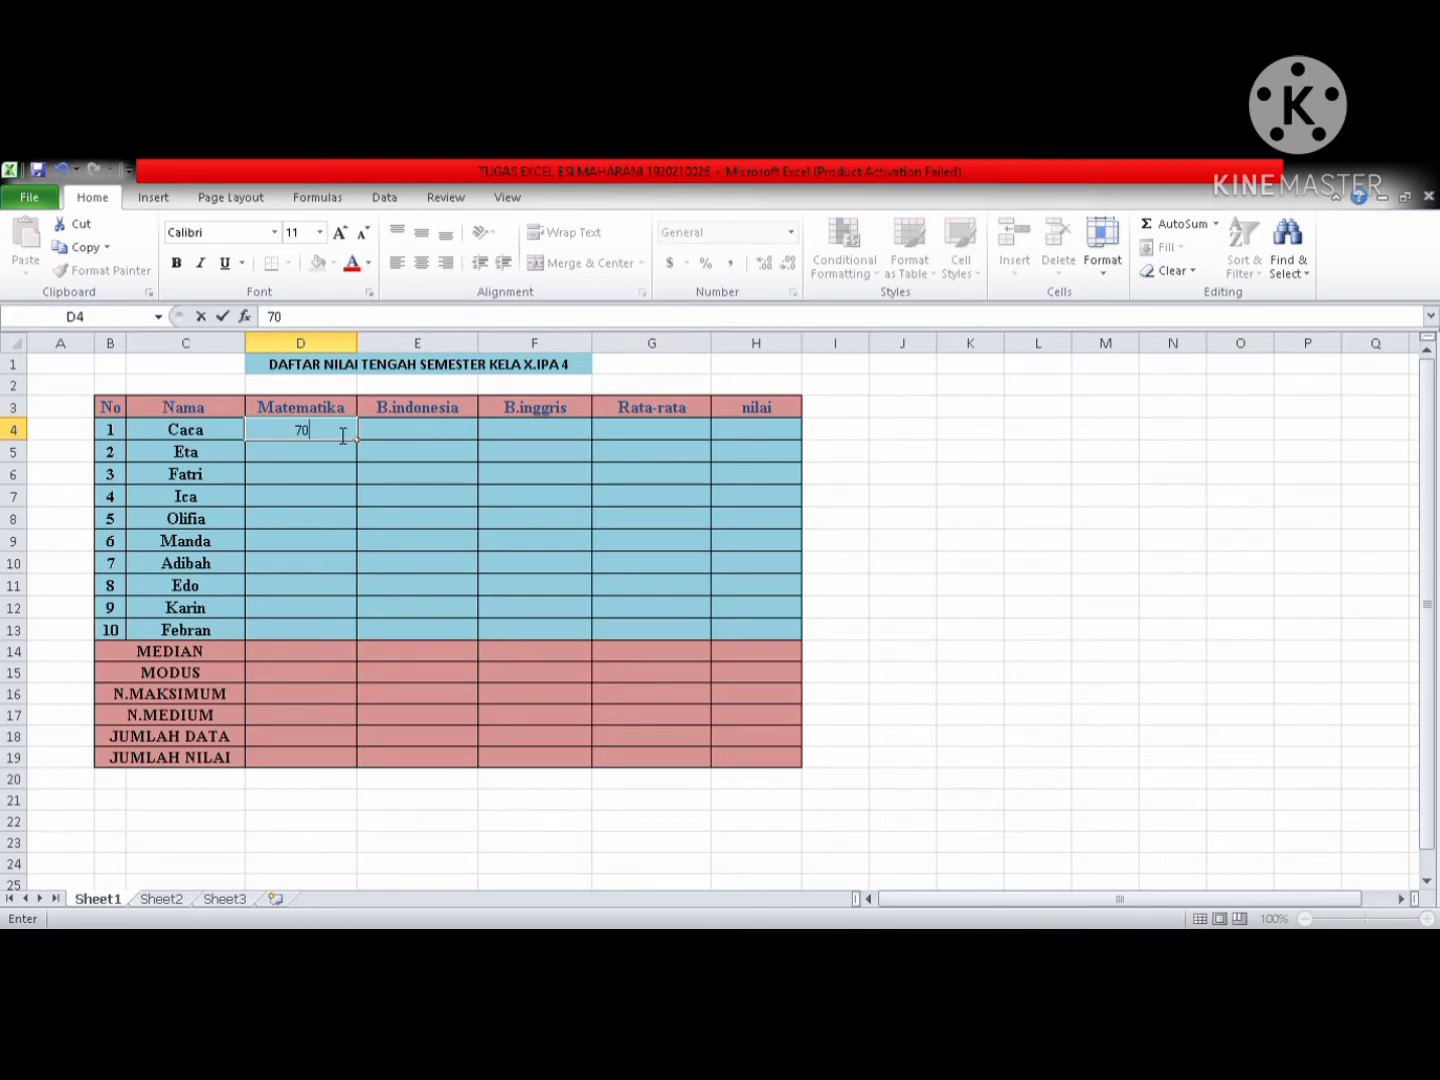
pyautogui.press('Return')
pyautogui.write('69')
pyautogui.press('Return')
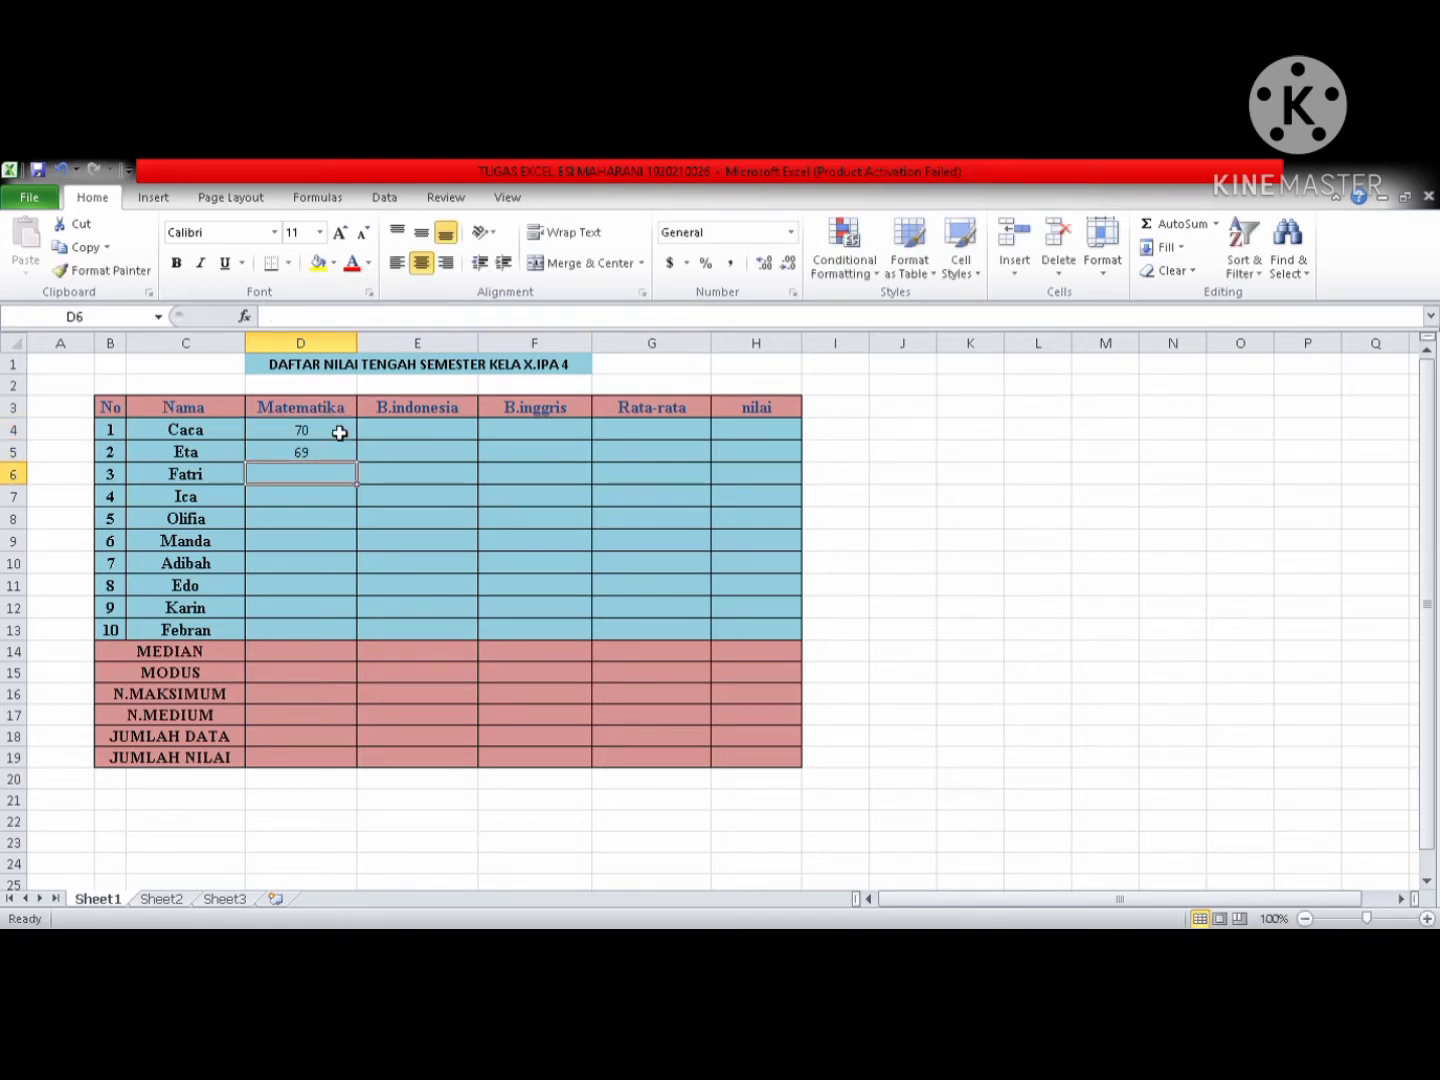
pyautogui.write('80')
pyautogui.press('Return')
pyautogui.write('8')
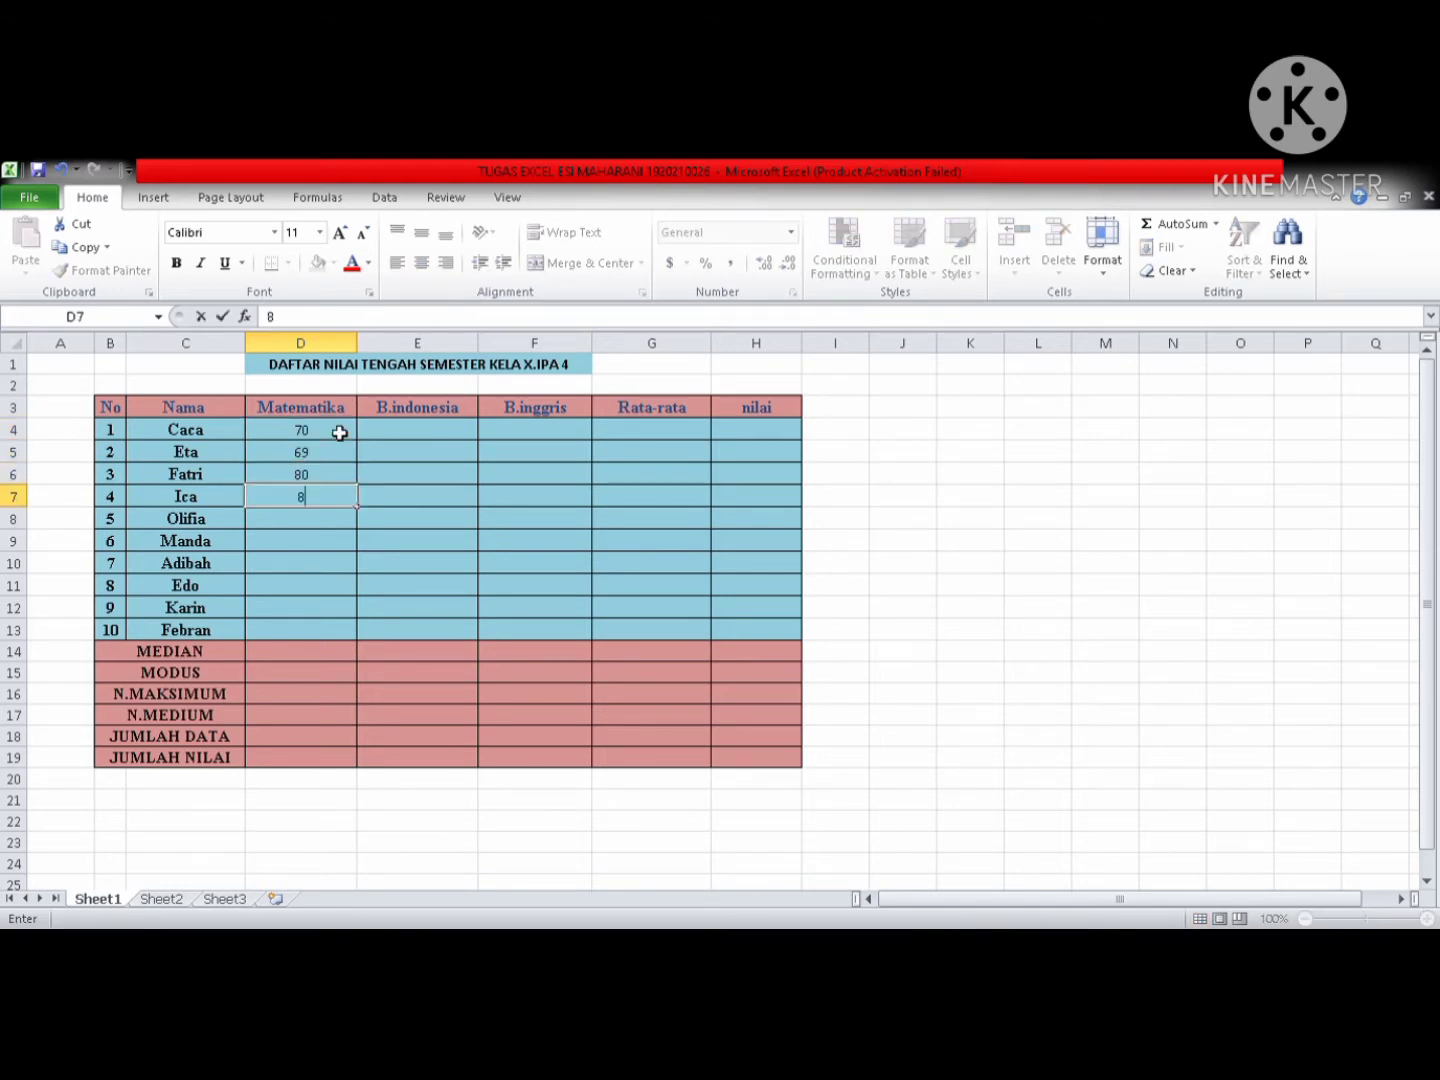
pyautogui.write('7')
pyautogui.press('Return')
pyautogui.write('88')
pyautogui.press('Return')
pyautogui.write('78')
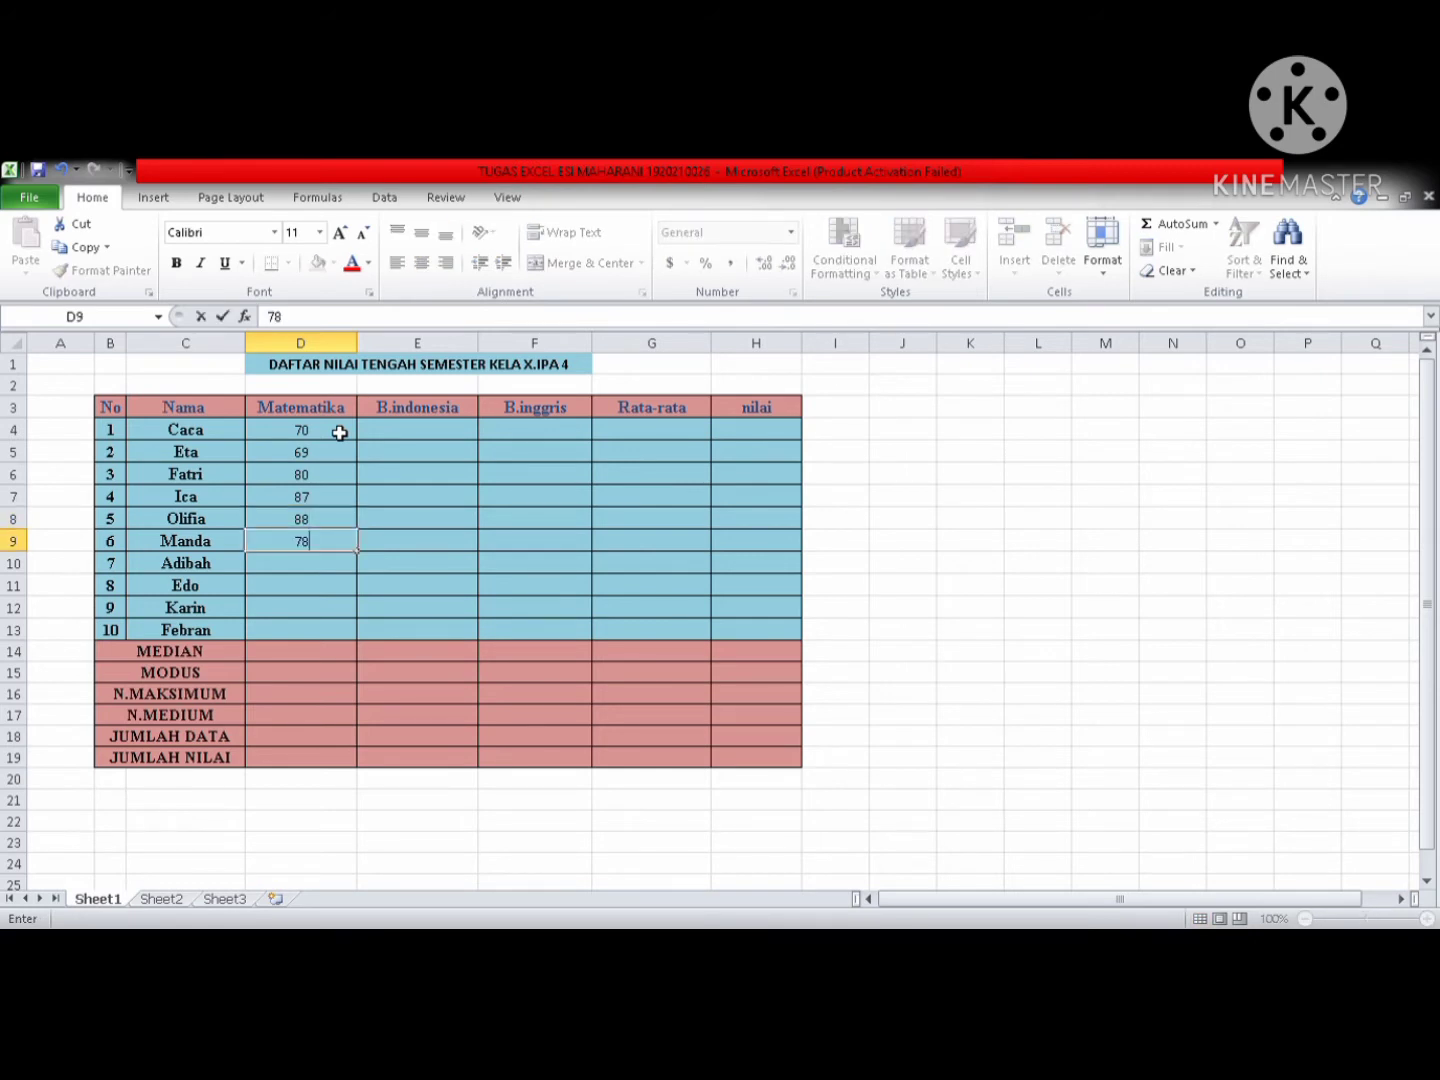
pyautogui.press('Return')
pyautogui.write('75')
pyautogui.press('Return')
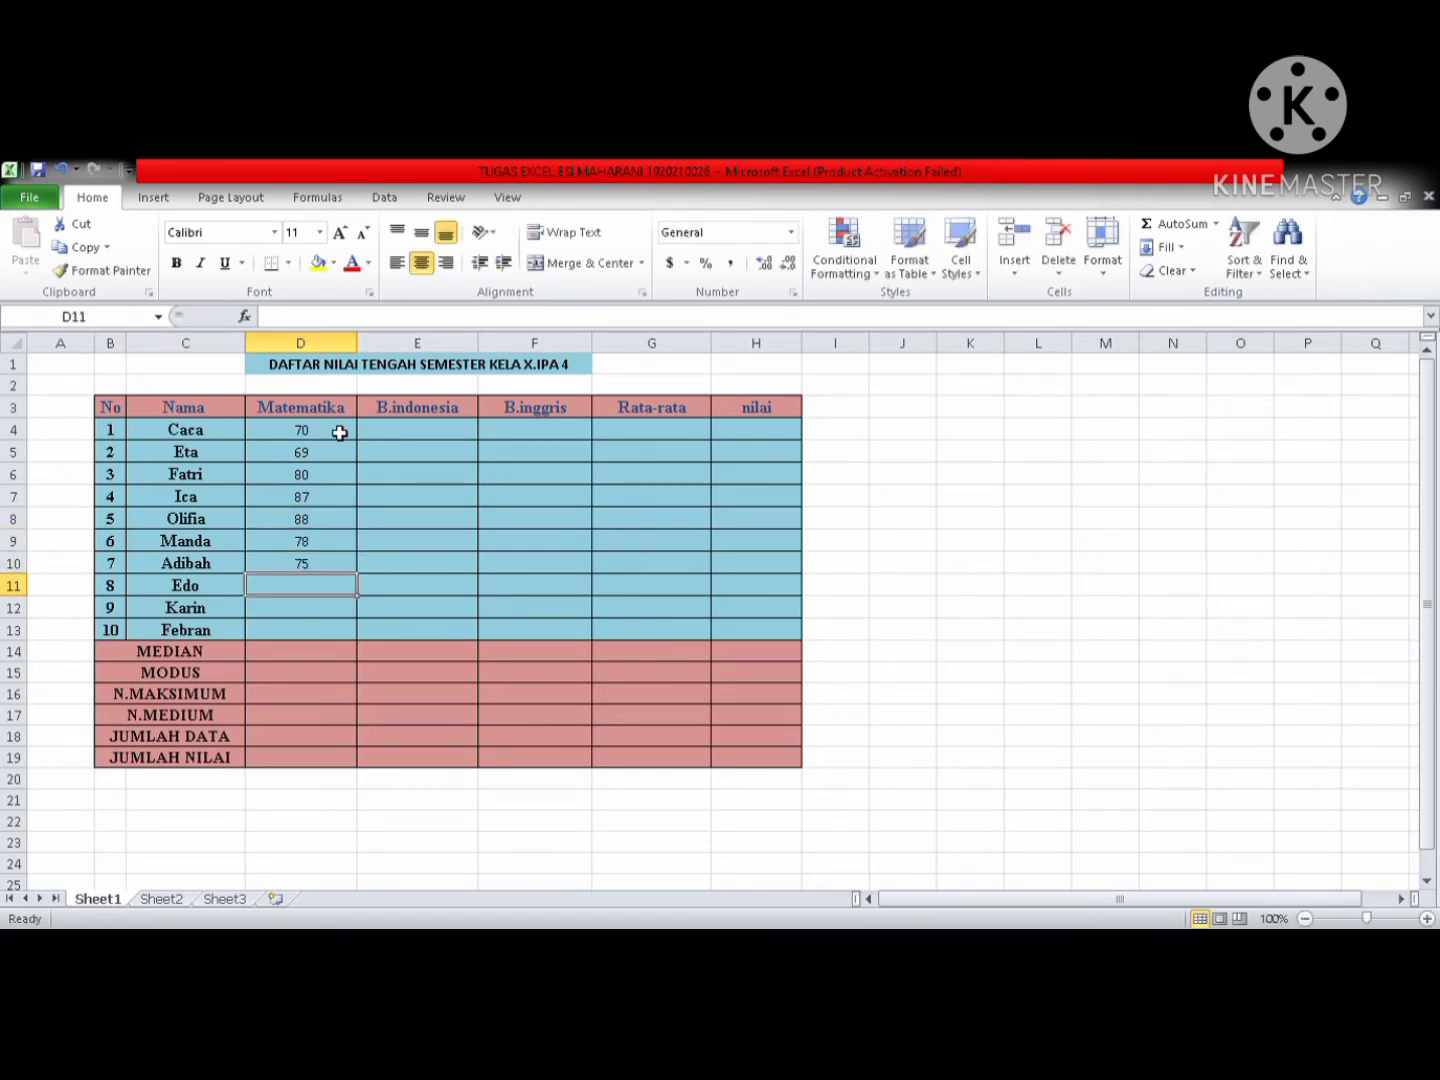
pyautogui.write('89')
pyautogui.press('Return')
pyautogui.write('77')
pyautogui.press('Return')
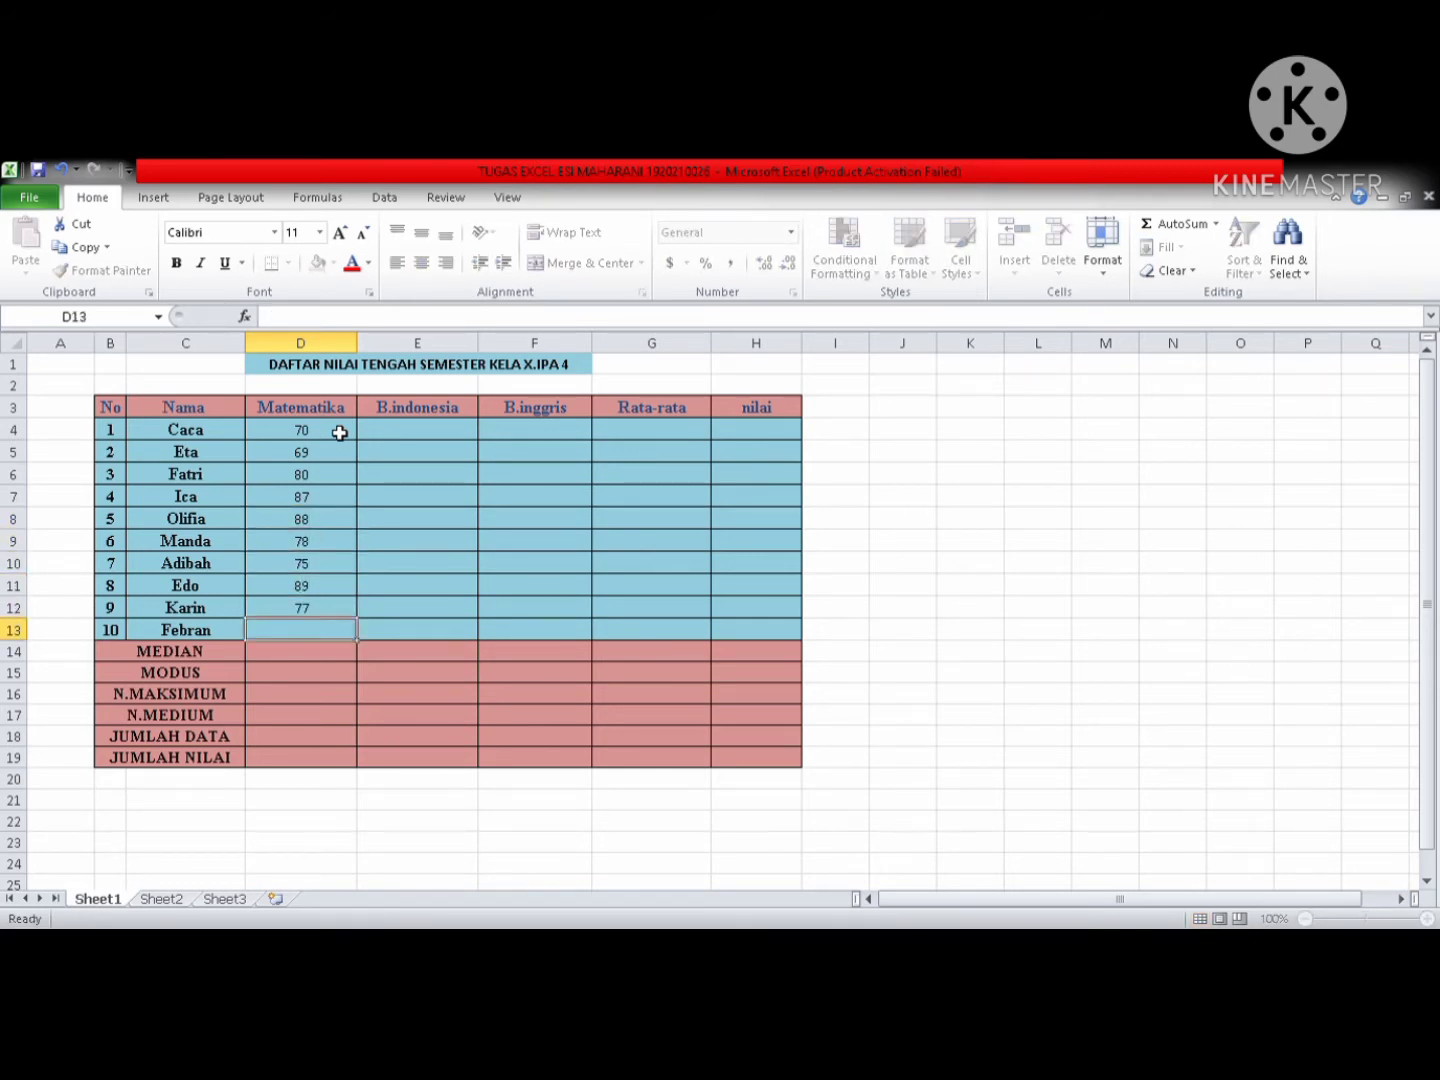
pyautogui.write('80')
# Enter the B.indonesia scores 87, 88, 80, 75, 77, 88, 87, 80, 86 in E4:E12
pyautogui.click(430, 433)
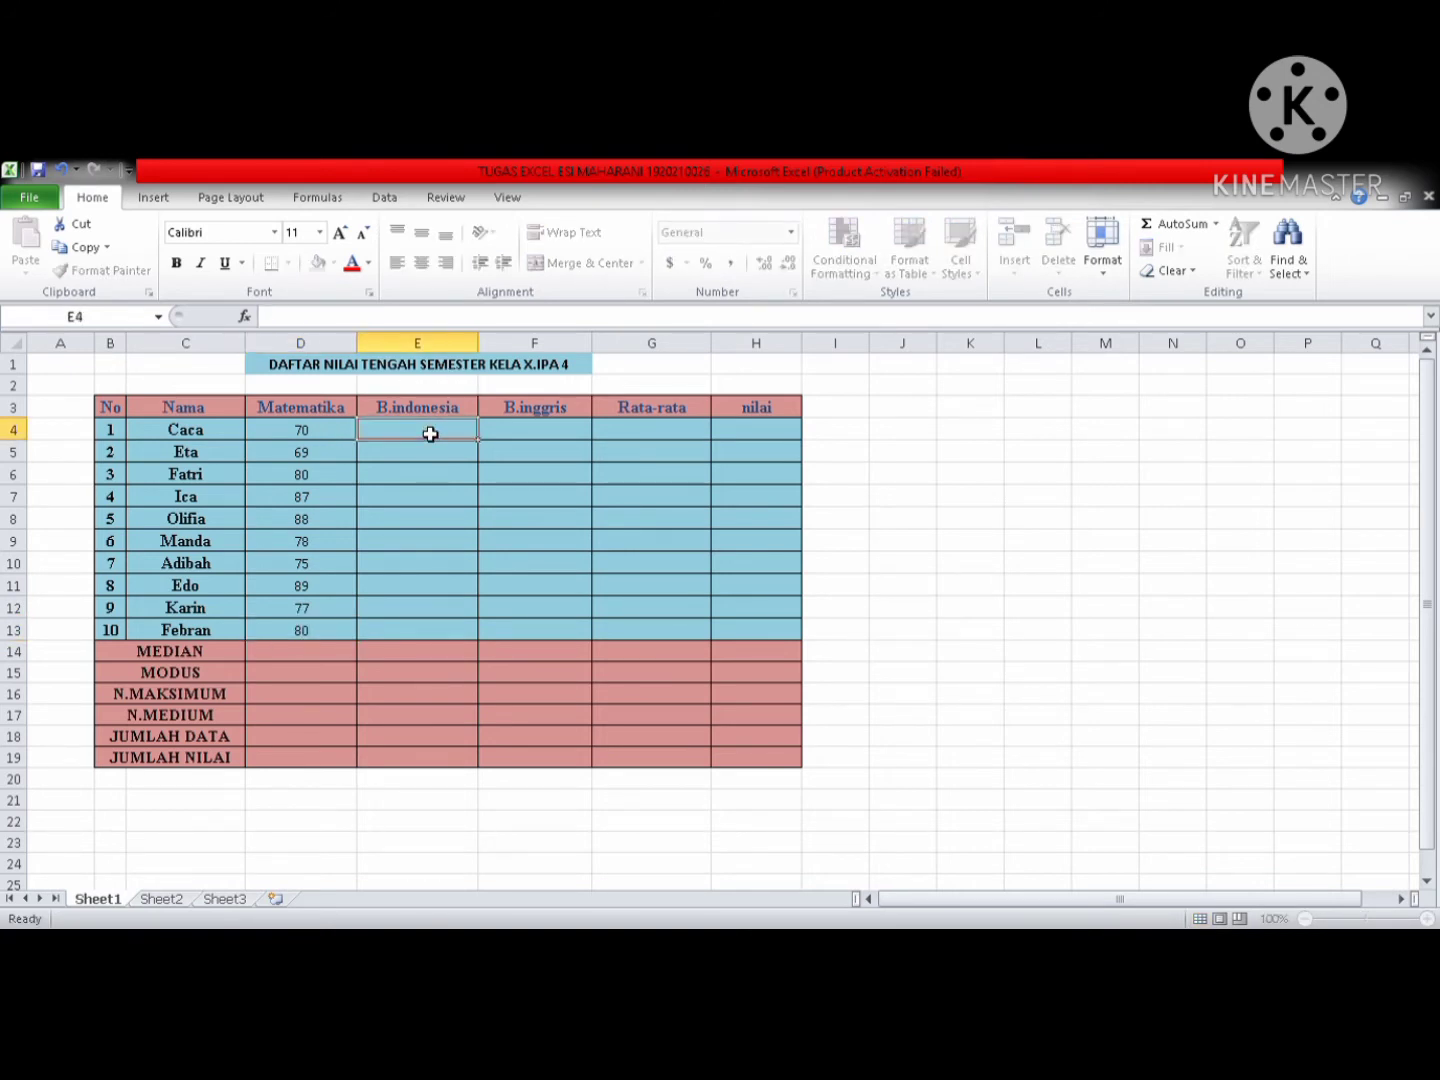
pyautogui.write('87')
pyautogui.press('Return')
pyautogui.write('88')
pyautogui.press('Return')
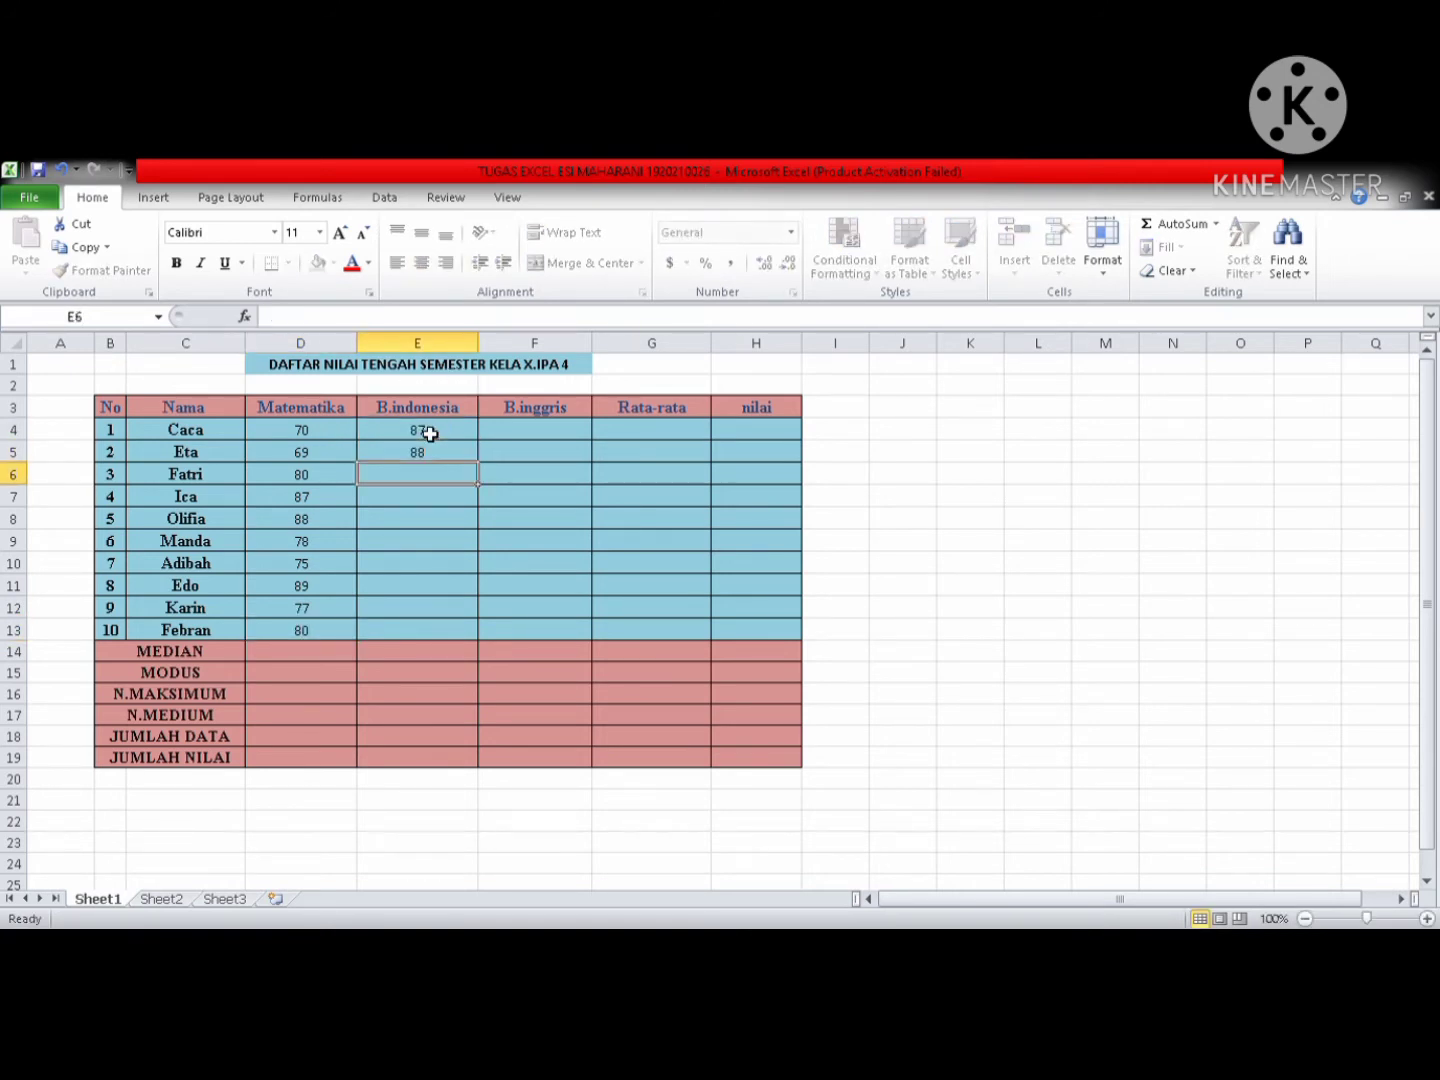
pyautogui.write('80')
pyautogui.press('Return')
pyautogui.write('75')
pyautogui.press('Return')
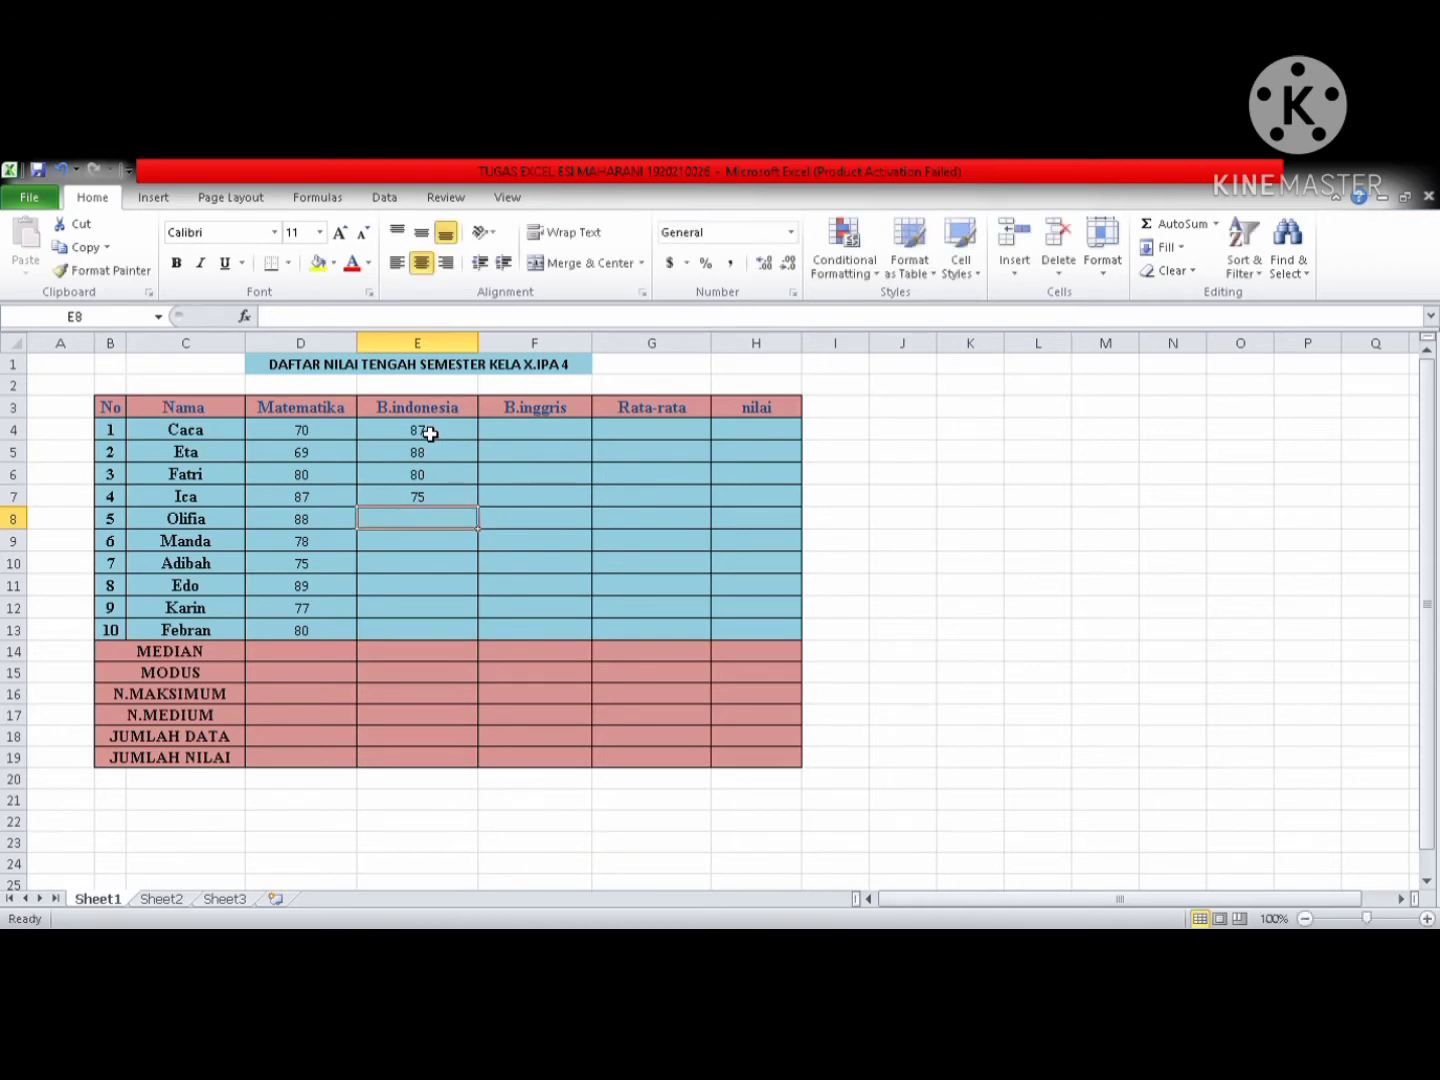
pyautogui.write('77')
pyautogui.press('Return')
pyautogui.write('88')
pyautogui.press('Return')
pyautogui.write('87')
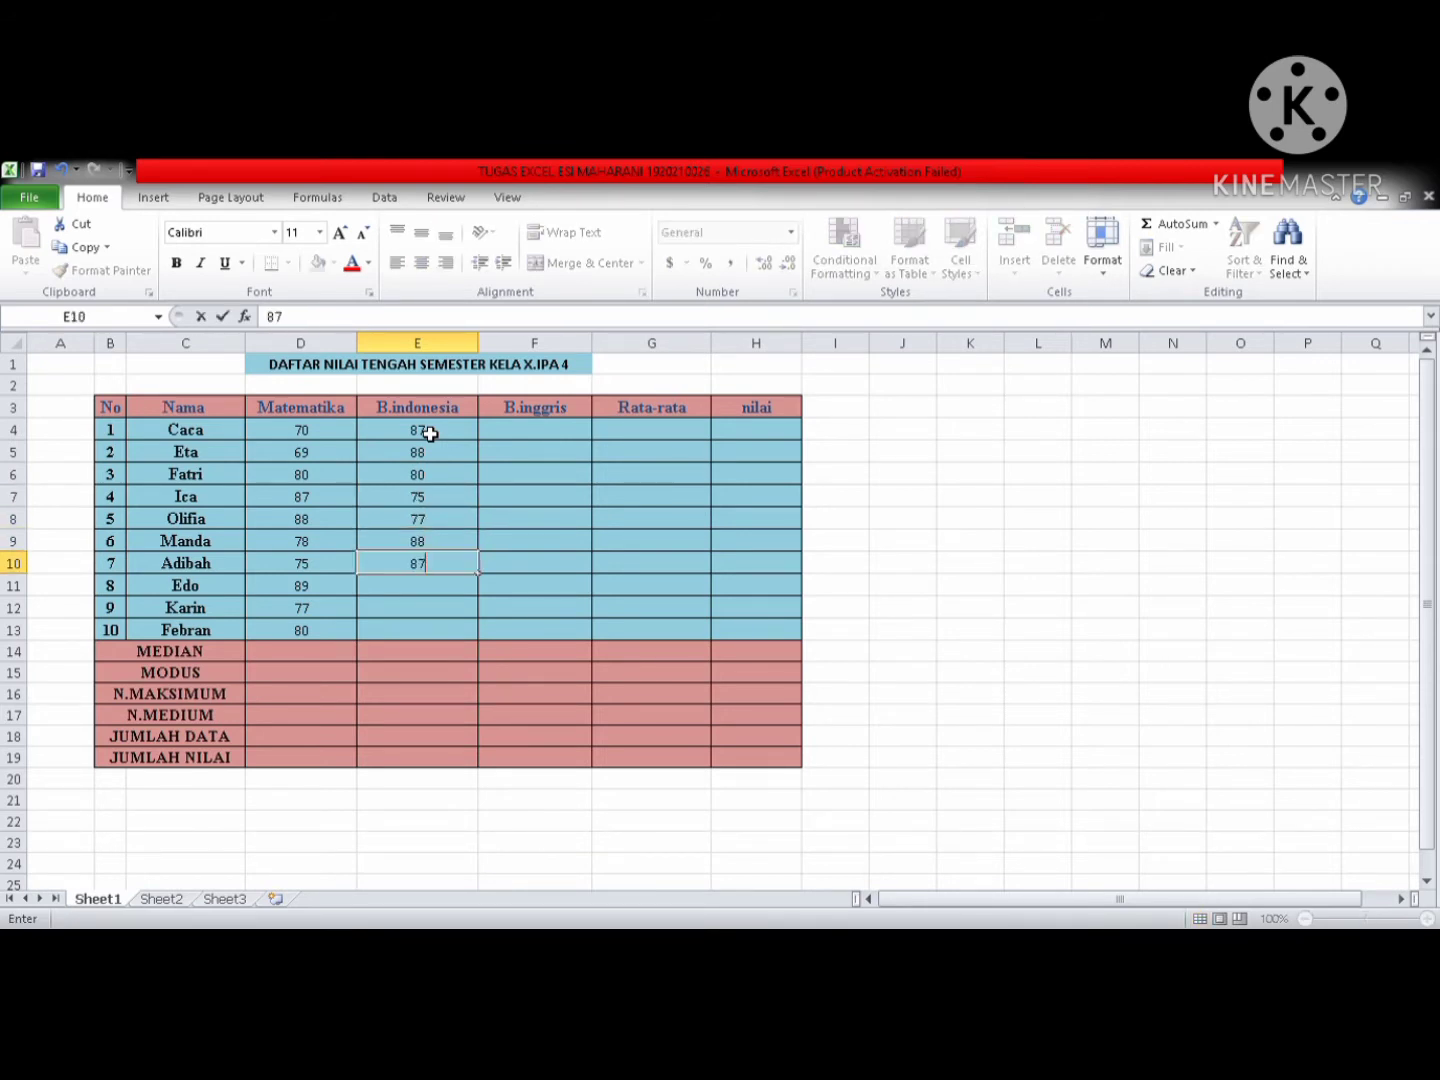
pyautogui.press('Return')
pyautogui.write('80')
pyautogui.press('Return')
pyautogui.write('86')
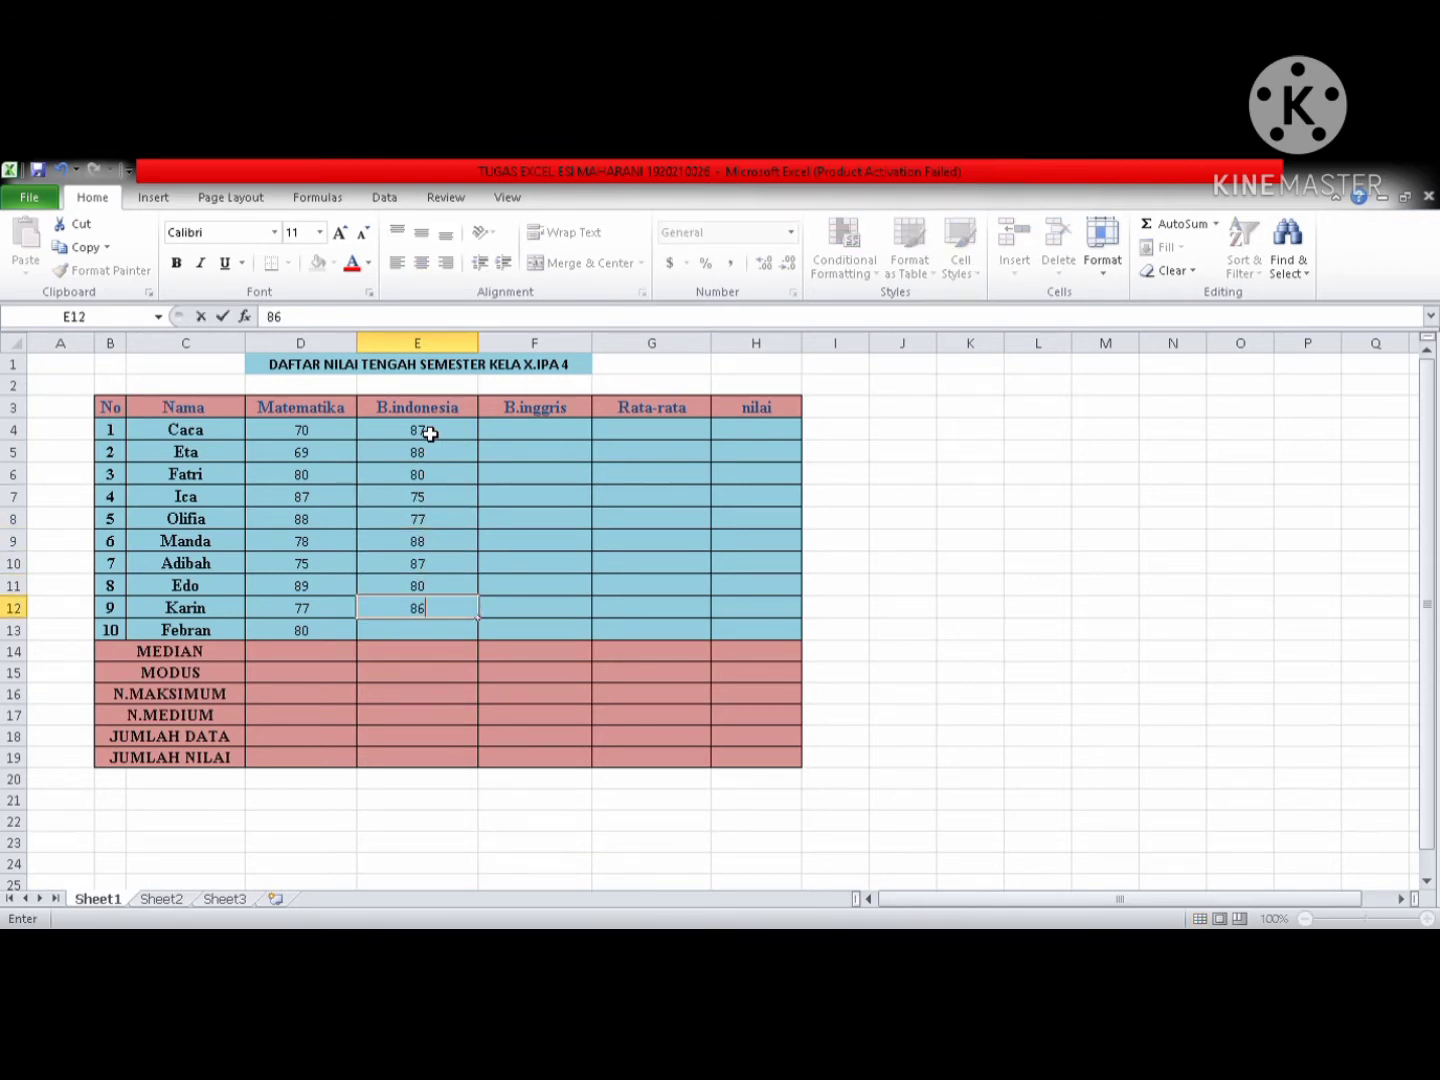
pyautogui.press('Return')
# Finish B.indonesia with 78, then enter B.inggris scores 80, 88, 76, 89, 70, 79, 88, 87, 79, 88
pyautogui.write('78')
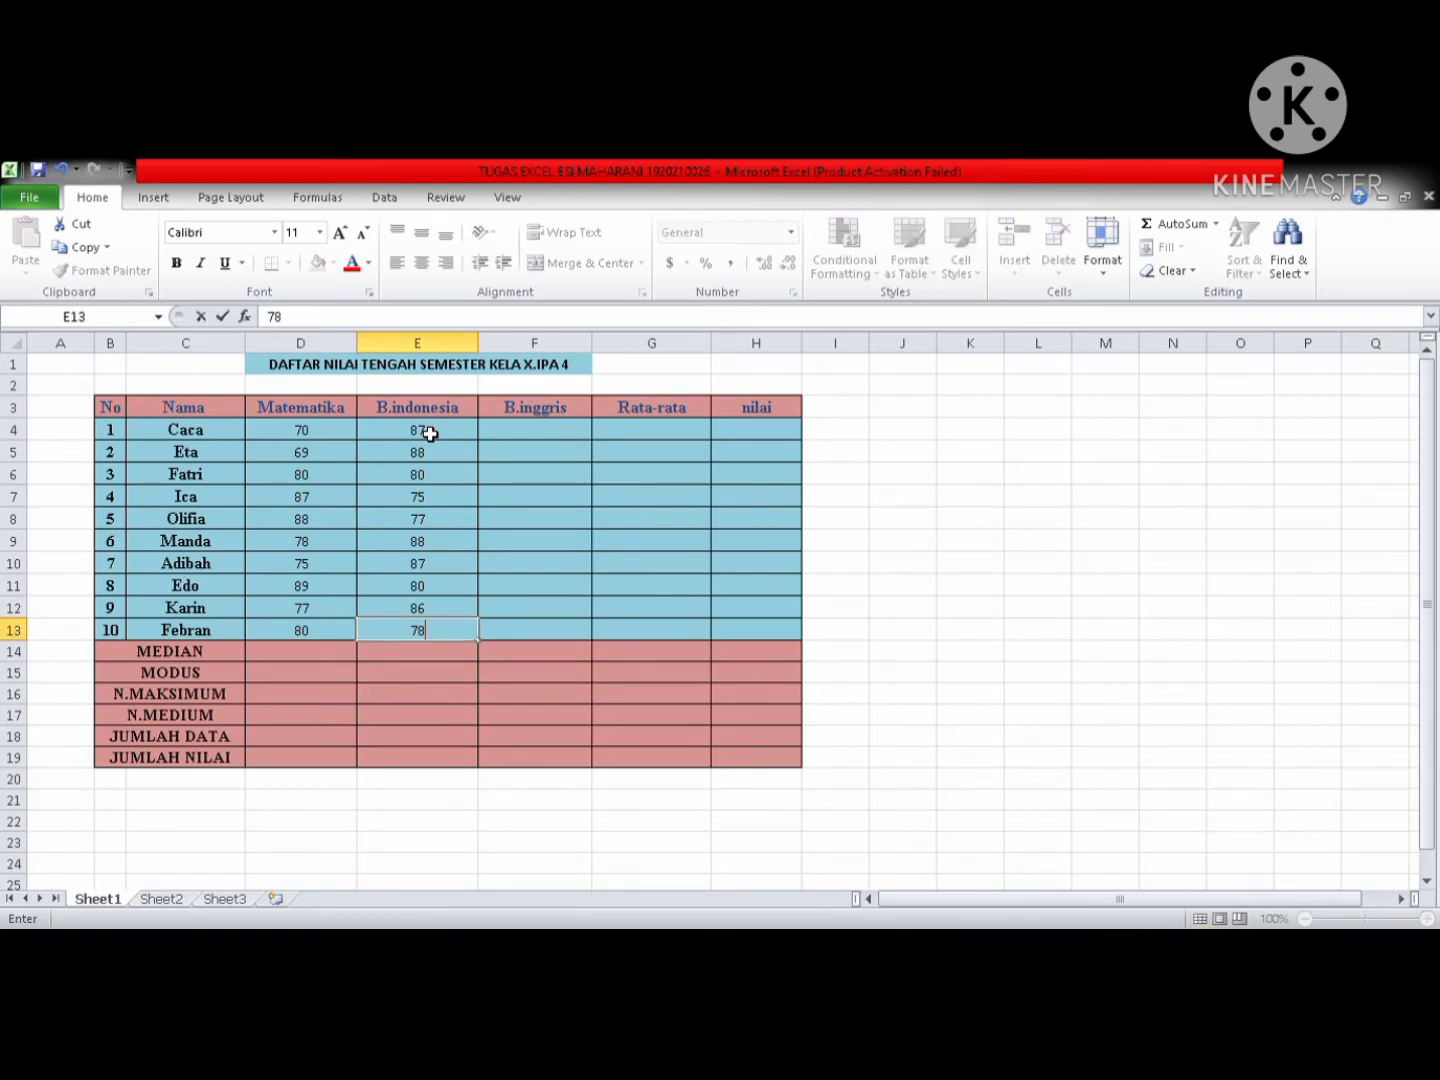
pyautogui.click(576, 434)
pyautogui.write('80')
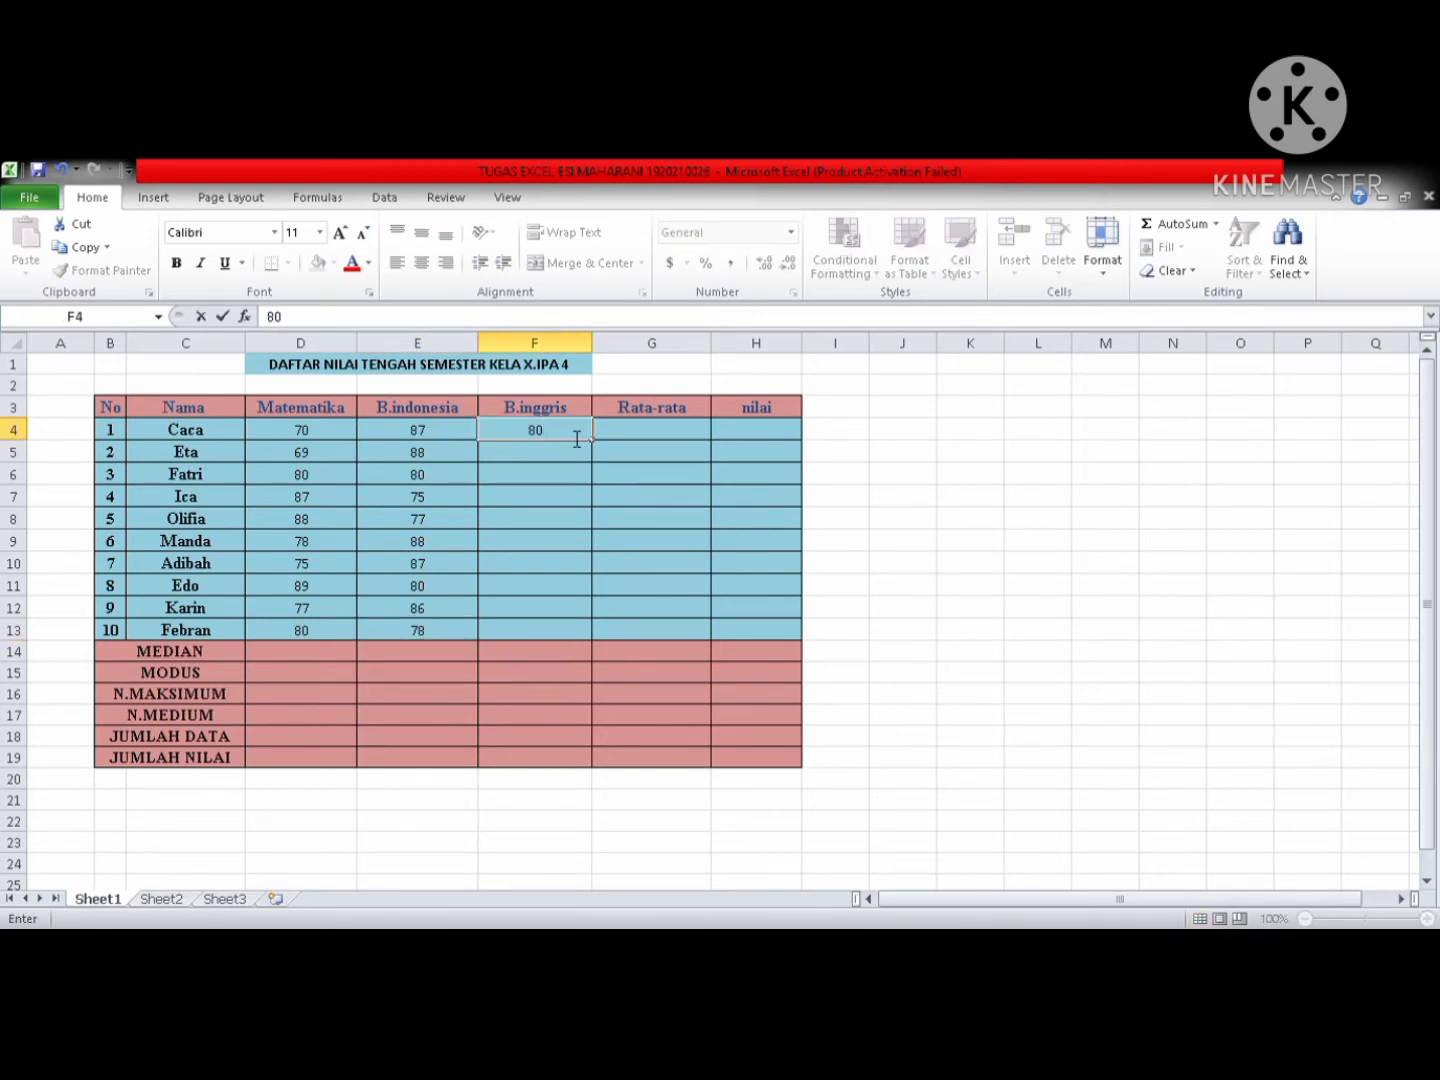
pyautogui.press('Return')
pyautogui.write('88')
pyautogui.press('Return')
pyautogui.write('76')
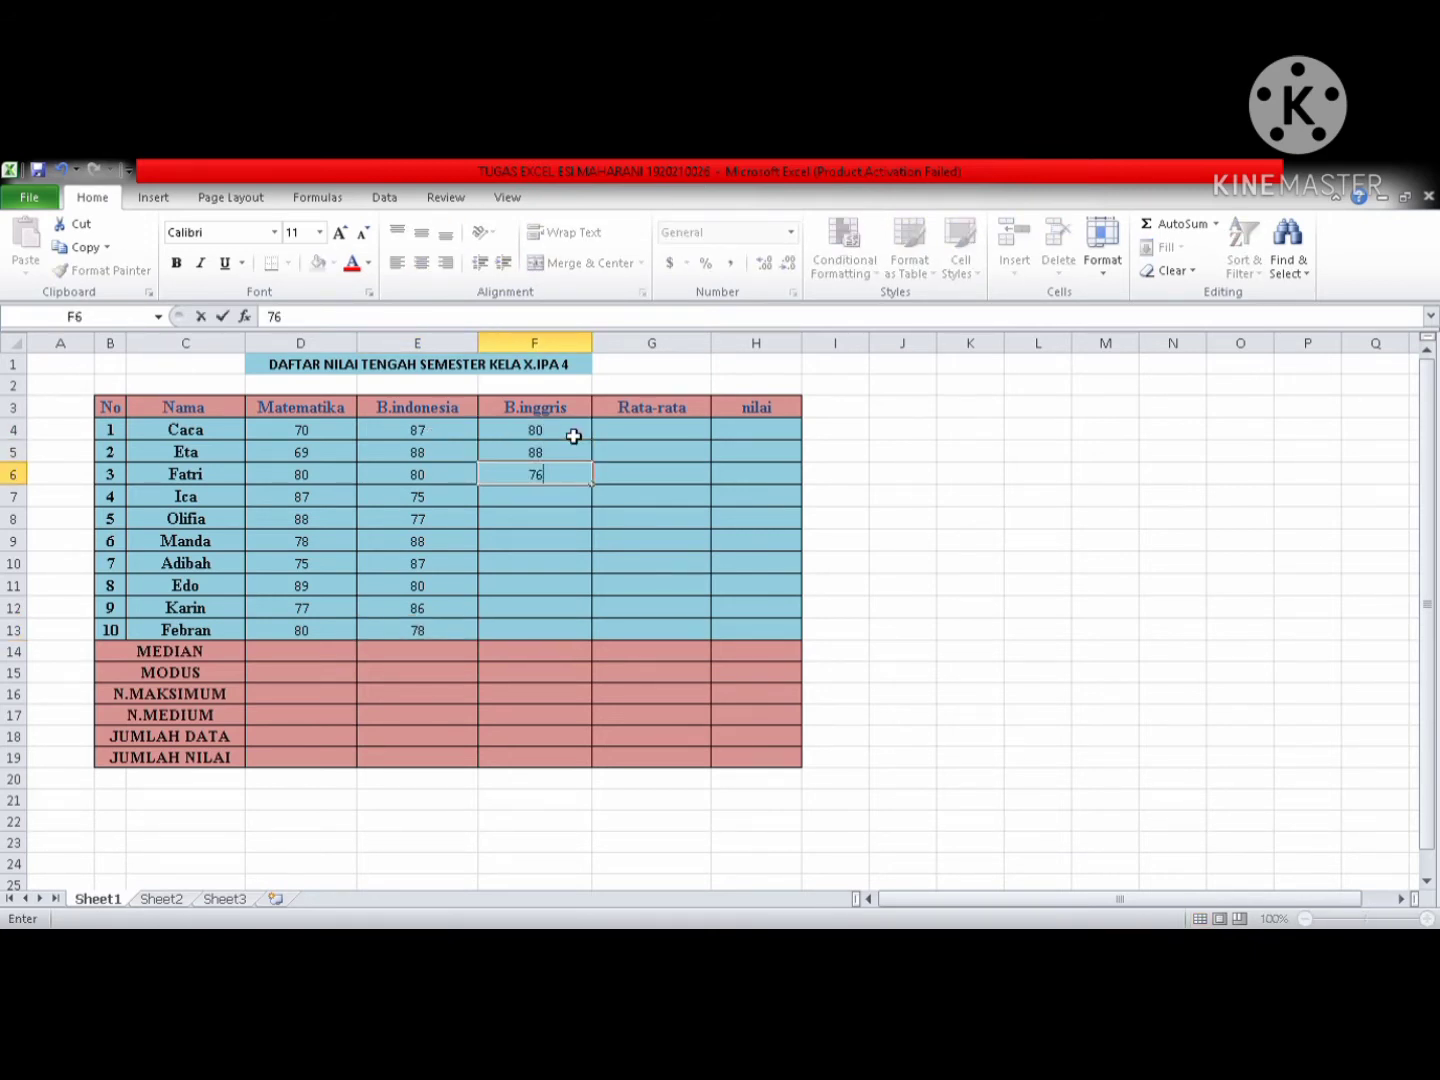
pyautogui.press('Return')
pyautogui.write('89')
pyautogui.press('Return')
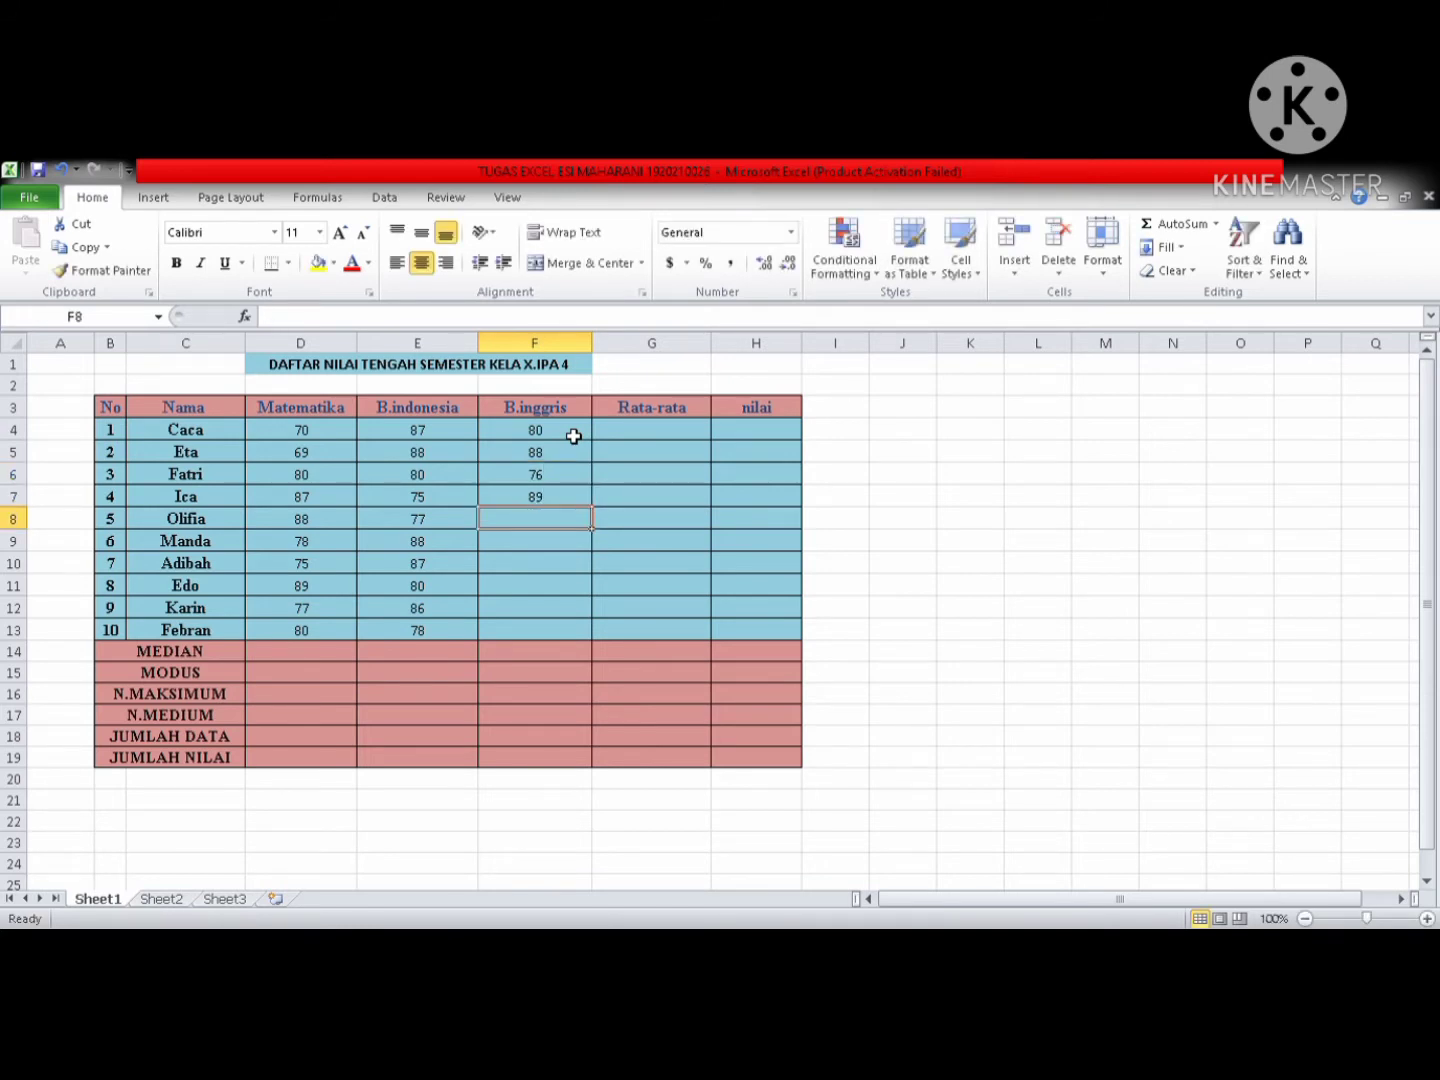
pyautogui.write('70')
pyautogui.press('Return')
pyautogui.write('7')
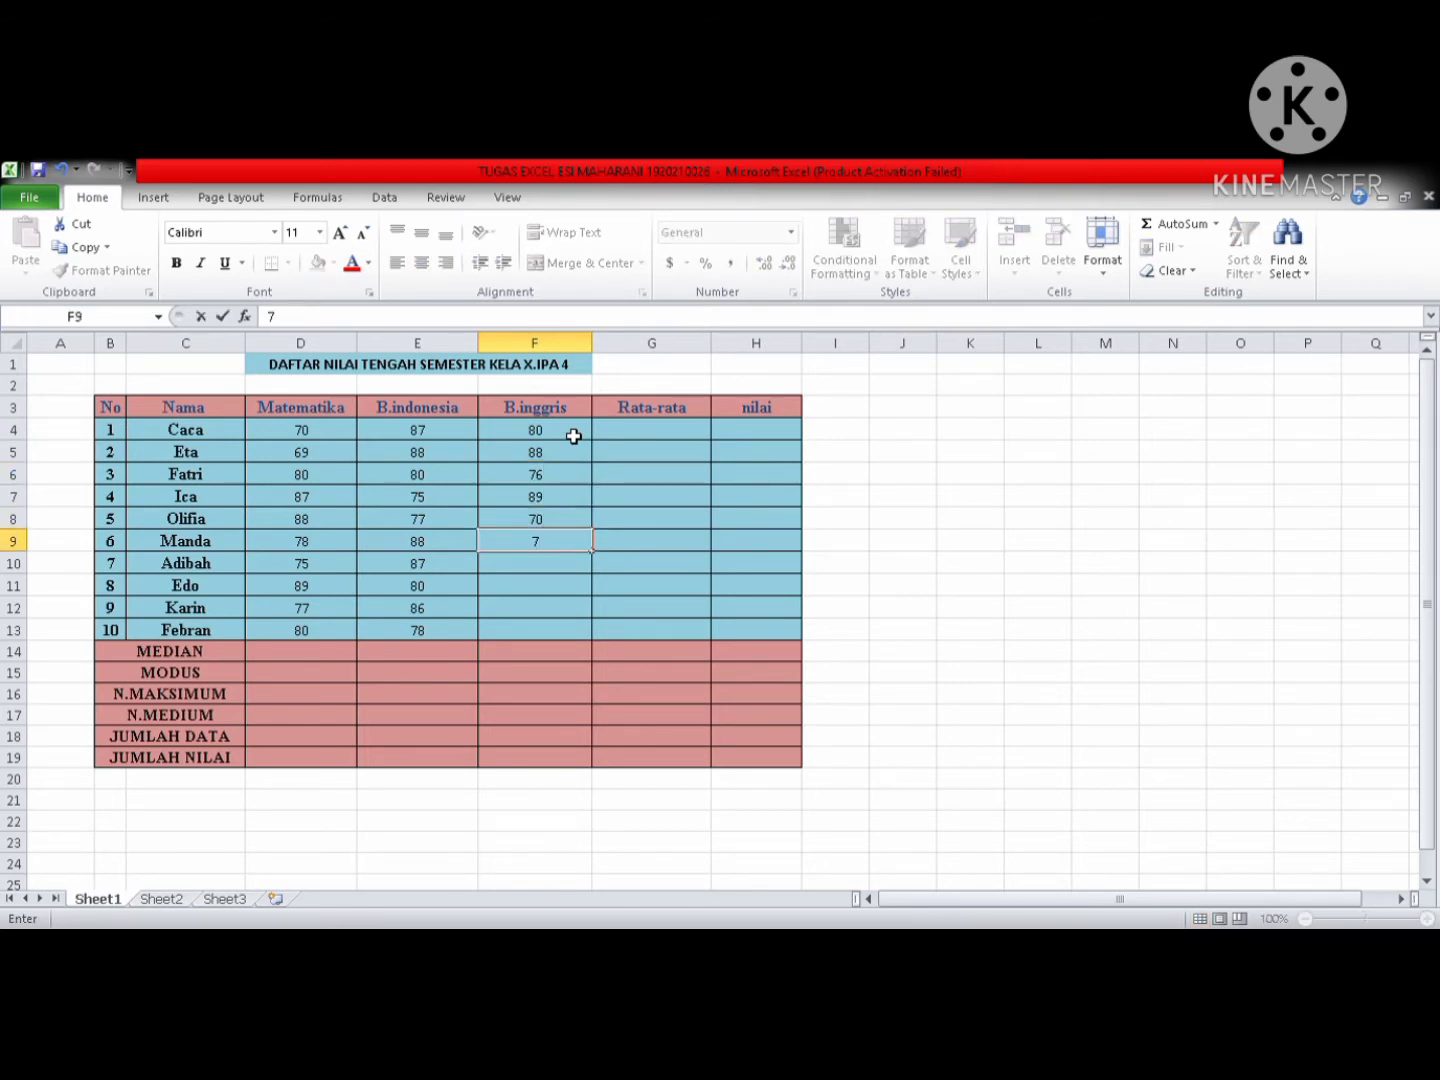
pyautogui.write('9')
pyautogui.press('Return')
pyautogui.write('88')
pyautogui.press('Return')
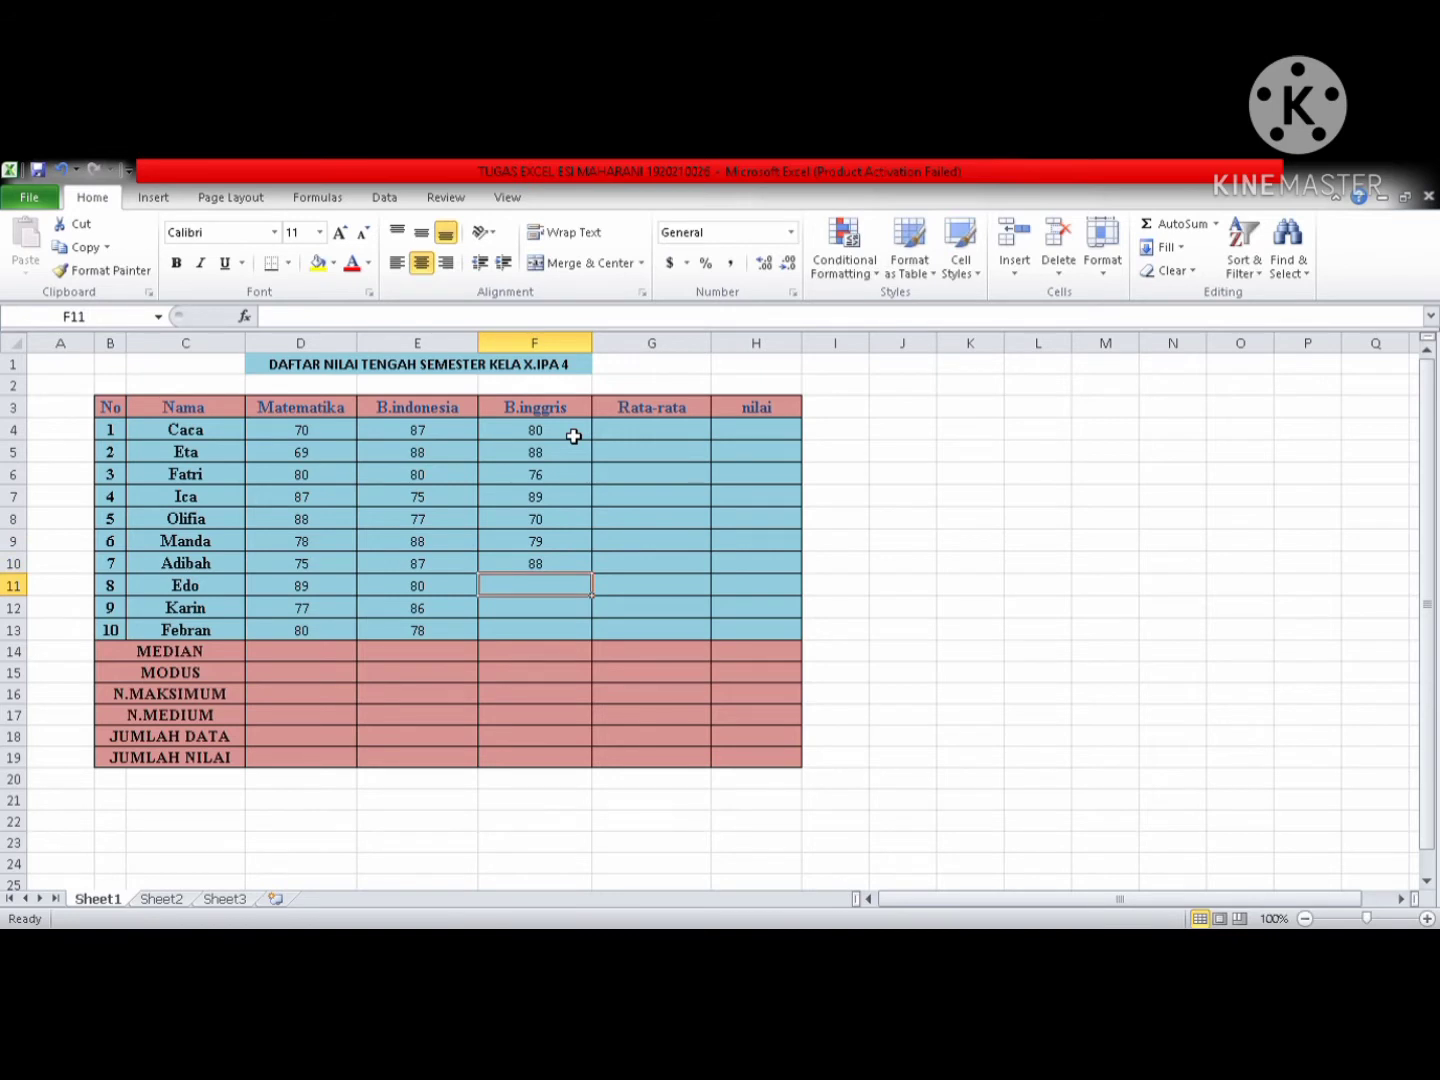
pyautogui.write('87')
pyautogui.press('Return')
pyautogui.write('79')
pyautogui.press('Return')
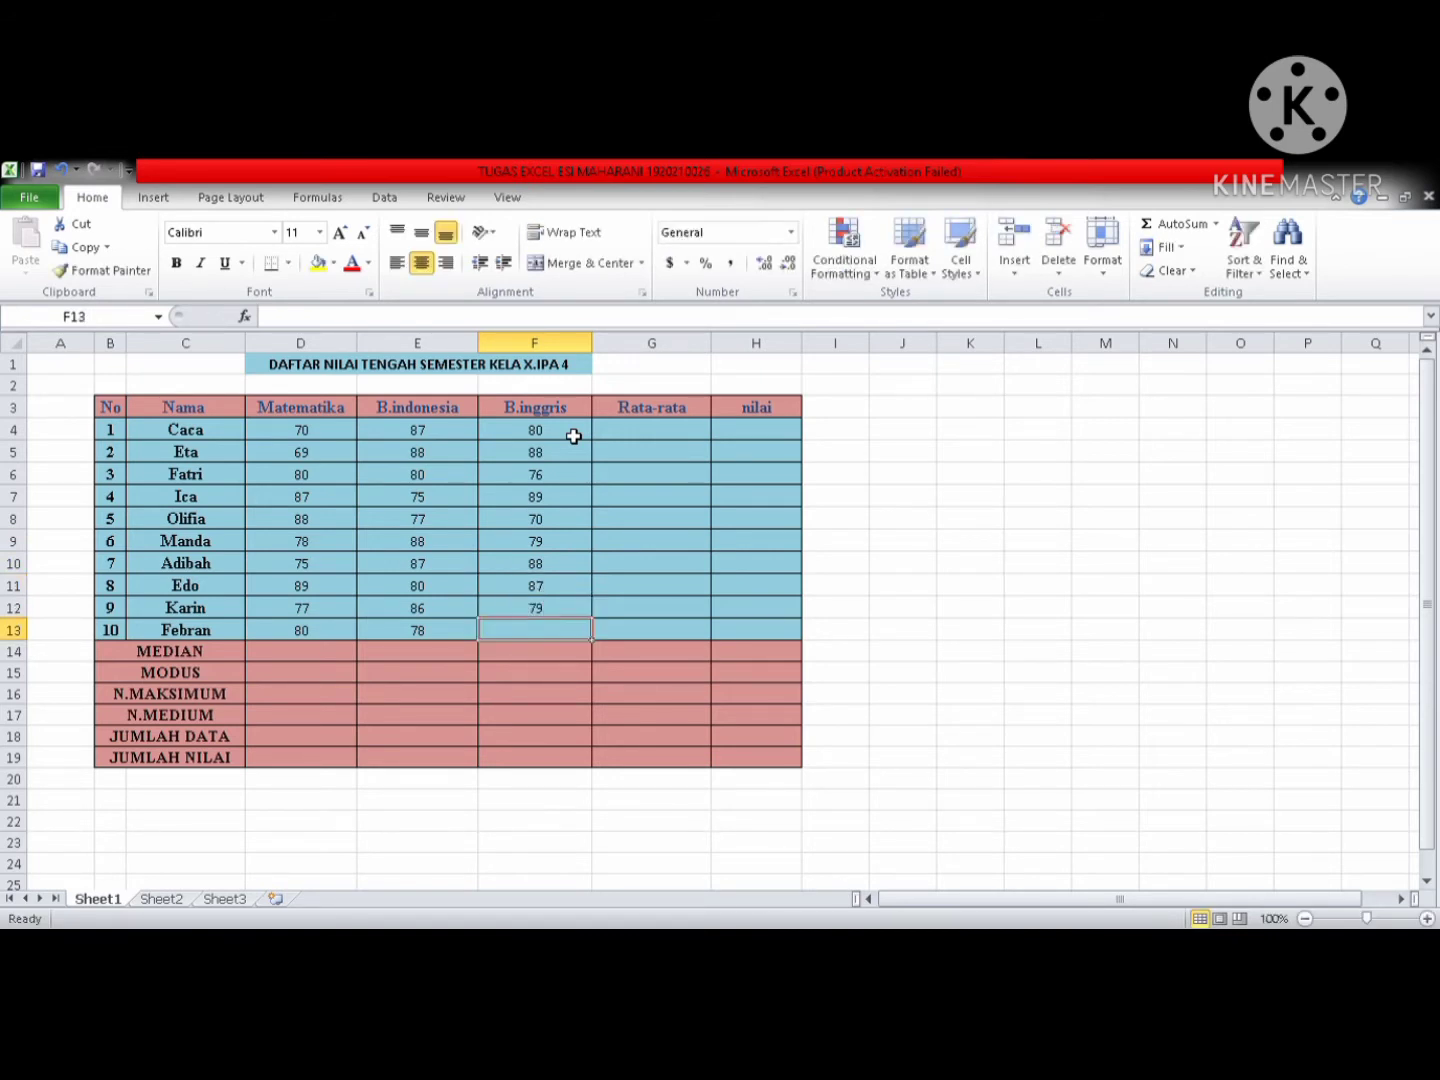
pyautogui.write('88')
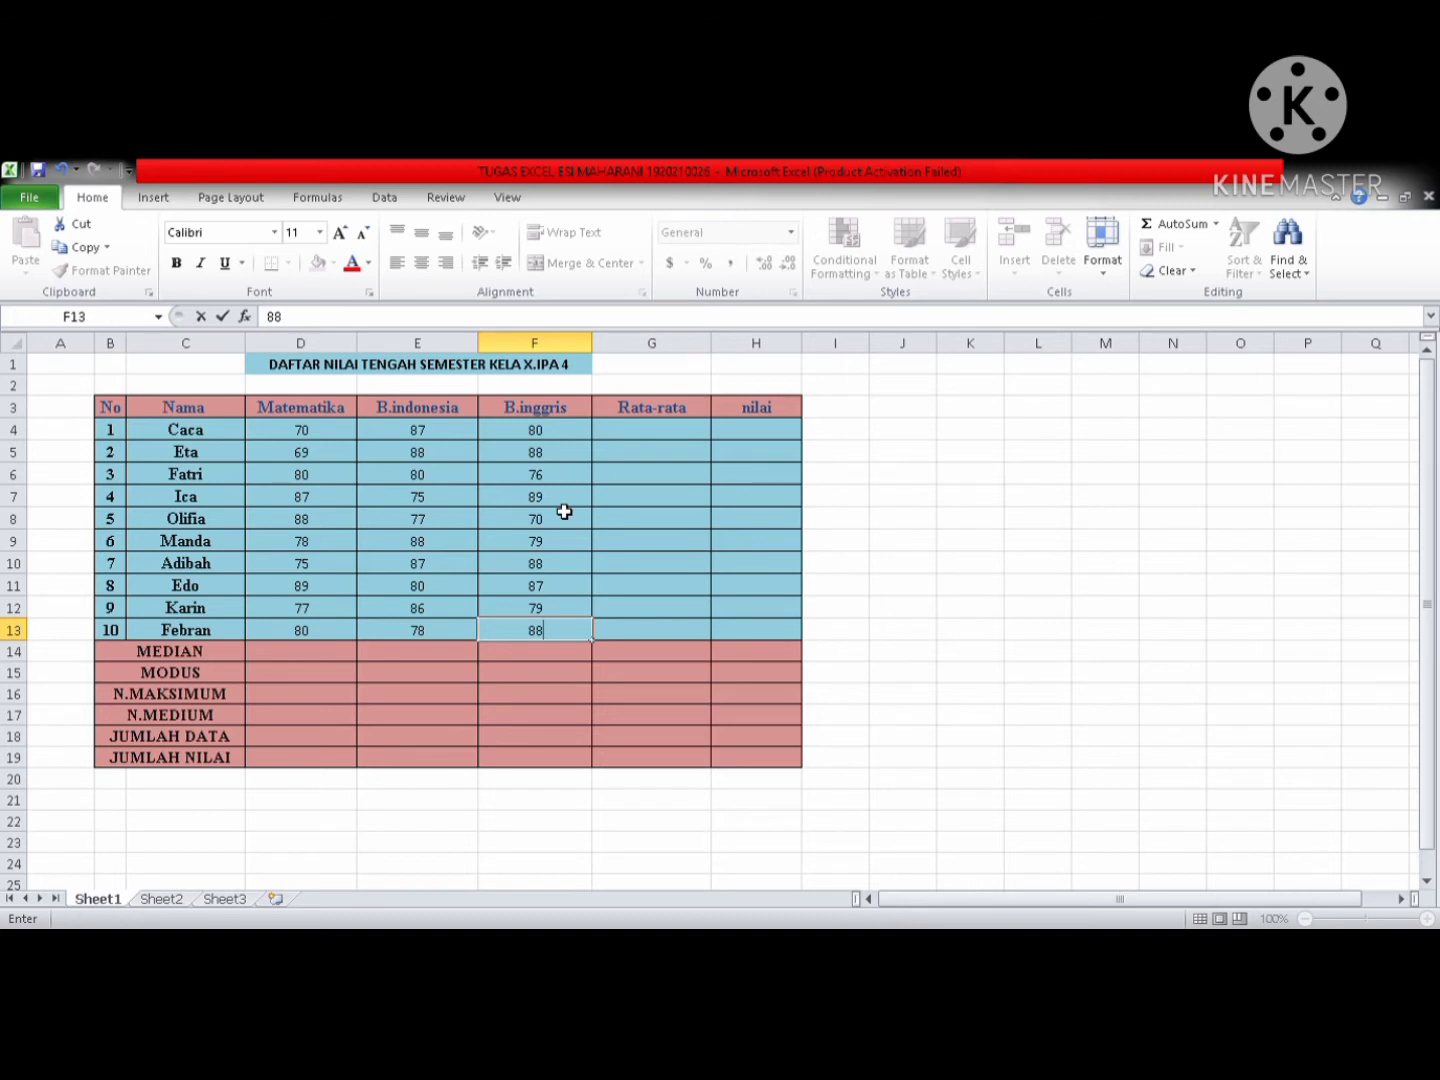
# Enter =MEDIAN(D4:D13) in D14 and copy it to F14, giving 79, 83 and 83.5
pyautogui.click(341, 655)
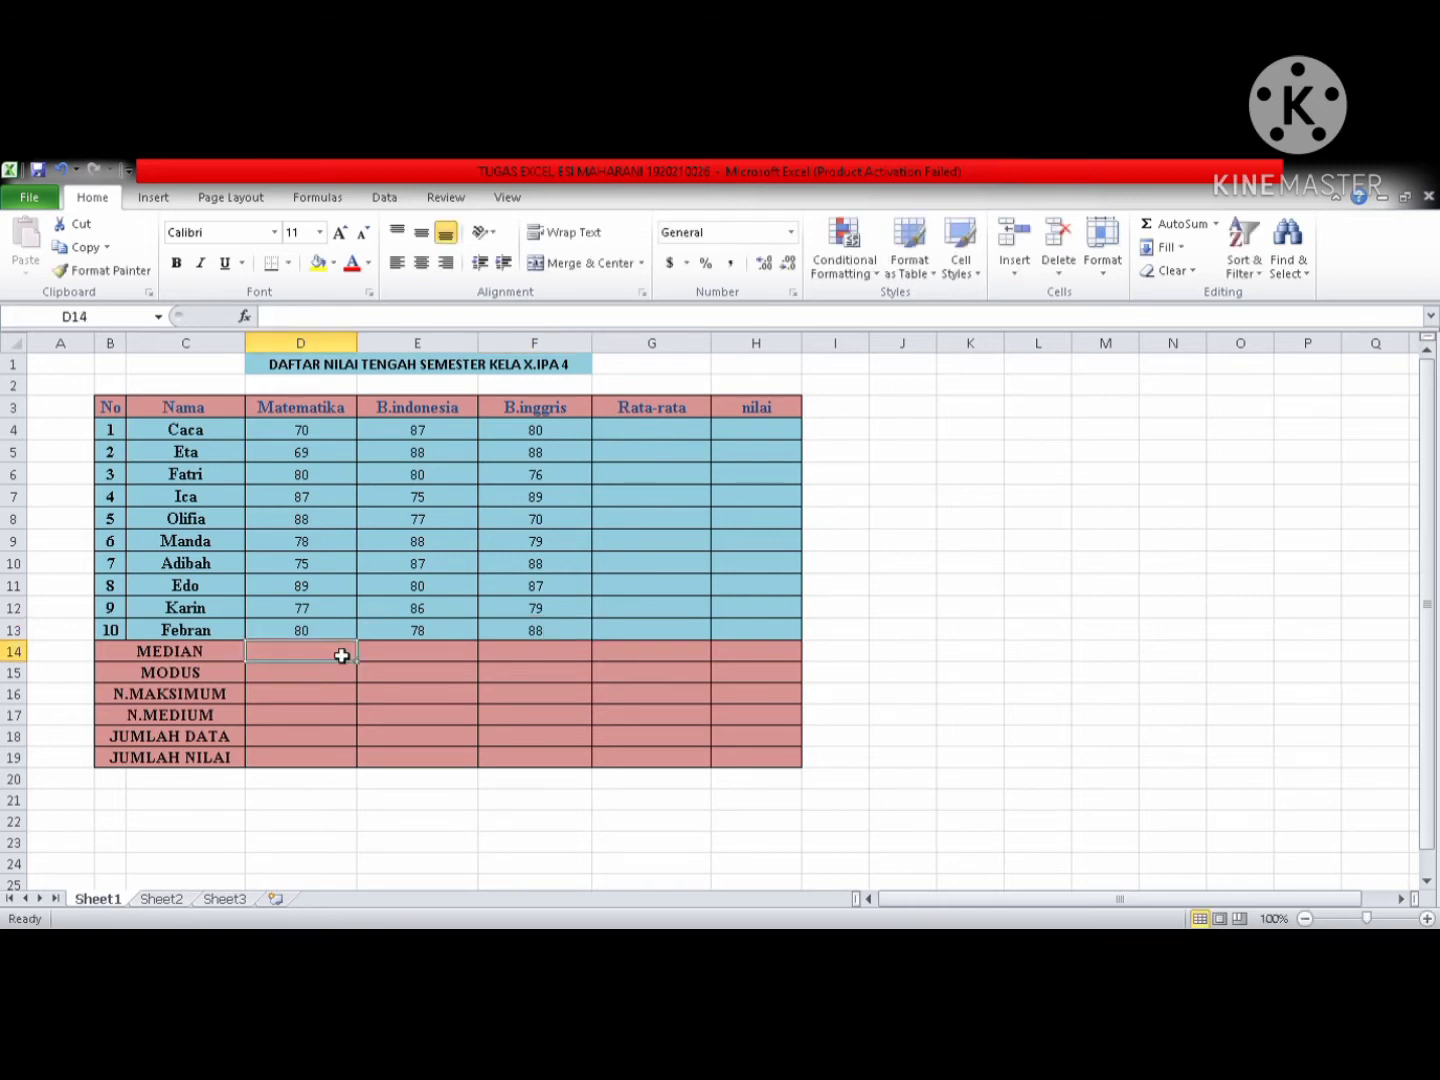
pyautogui.write('=')
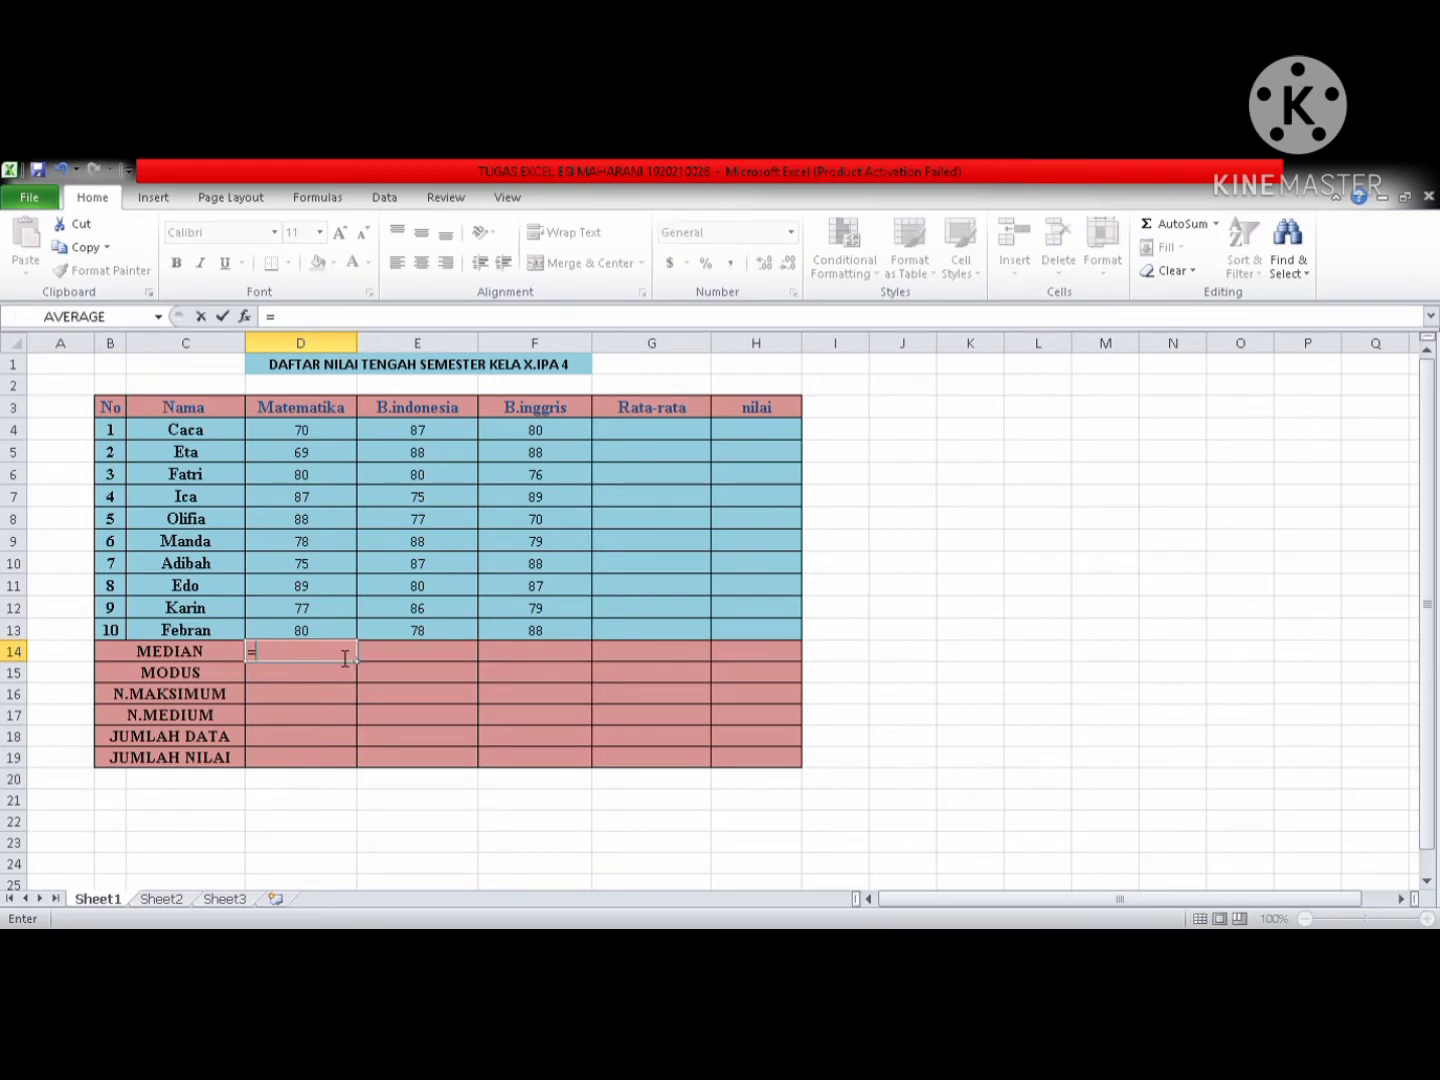
pyautogui.write('ME')
pyautogui.write('DIAN(')
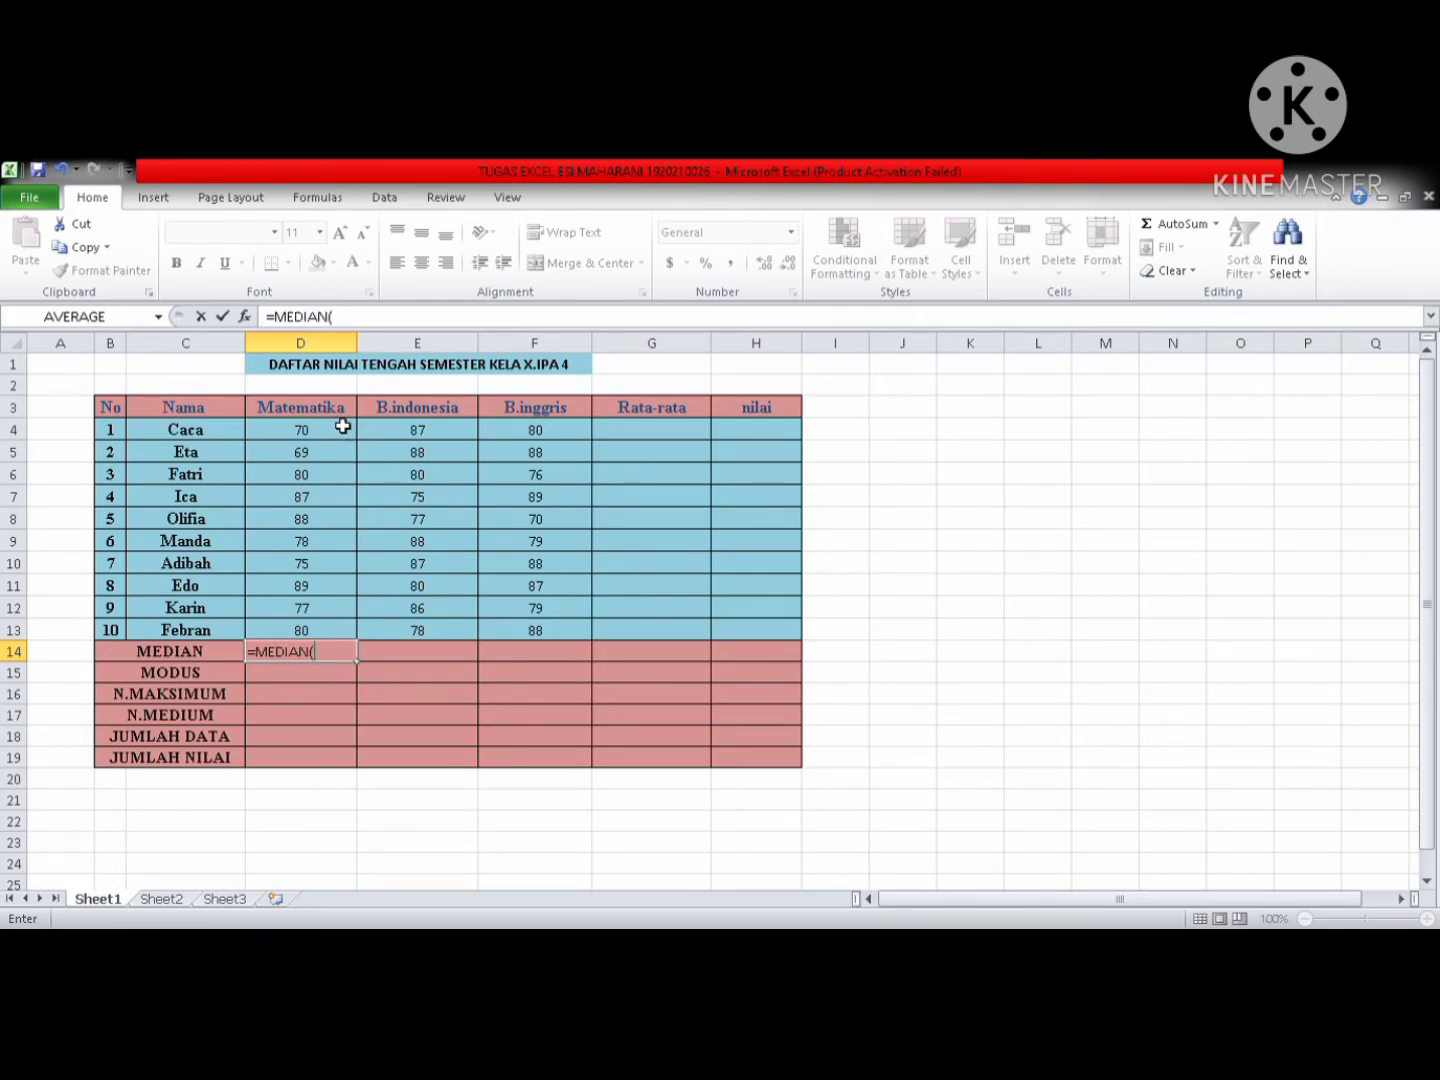
pyautogui.moveTo(352, 438); pyautogui.dragTo(340, 638)
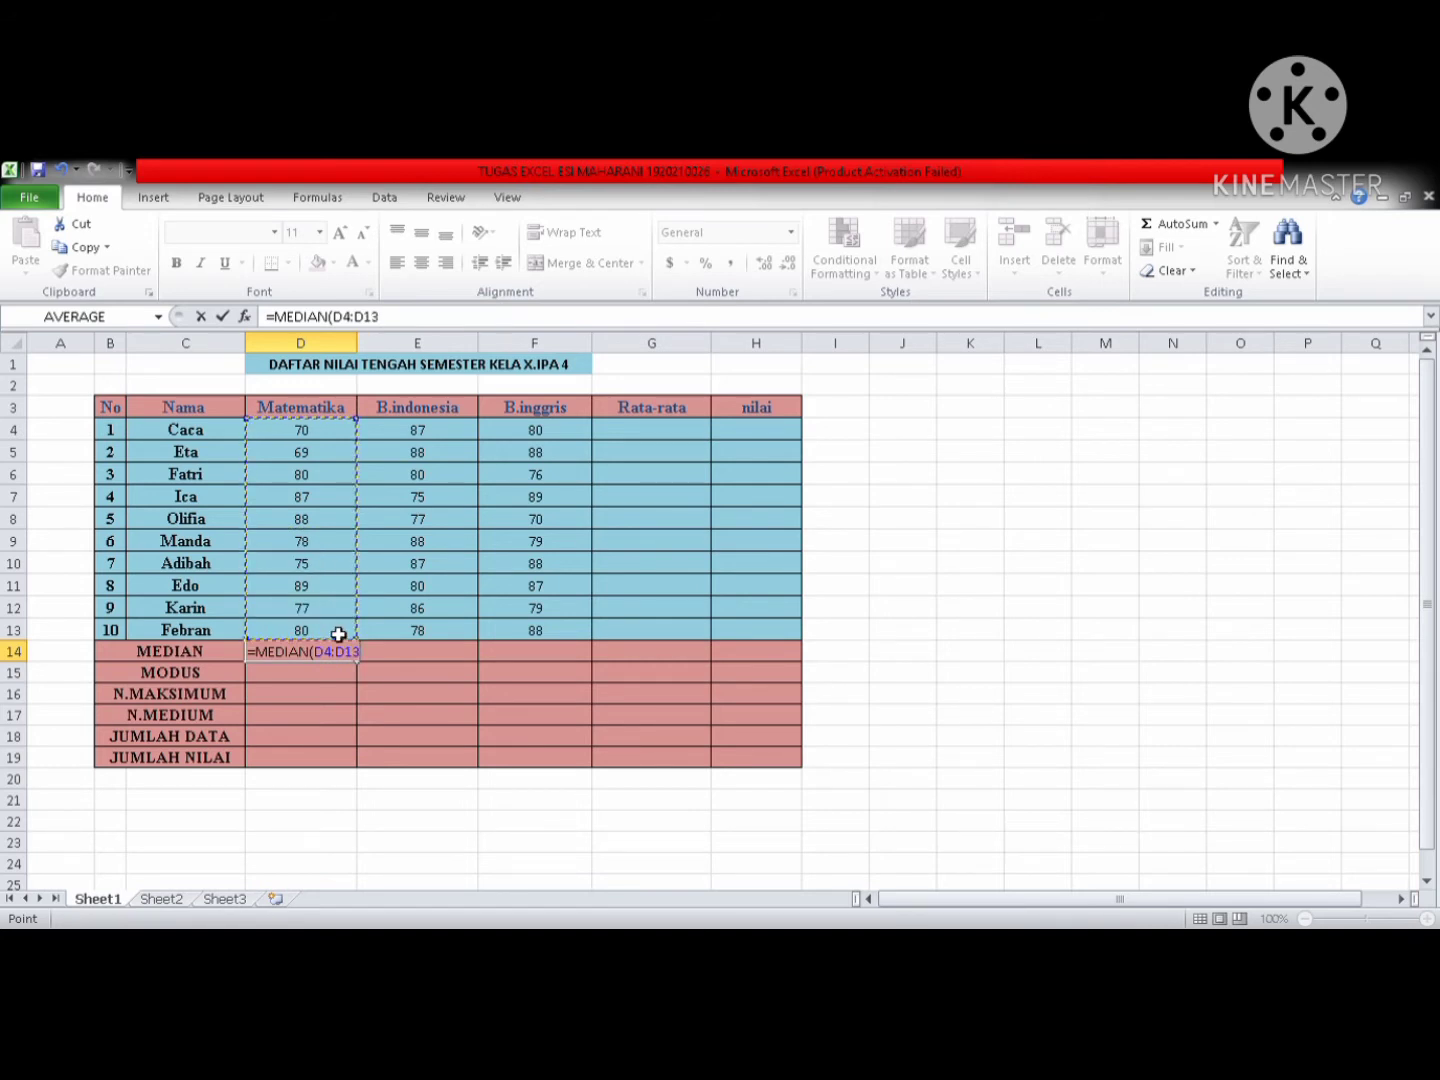
pyautogui.press('Return')
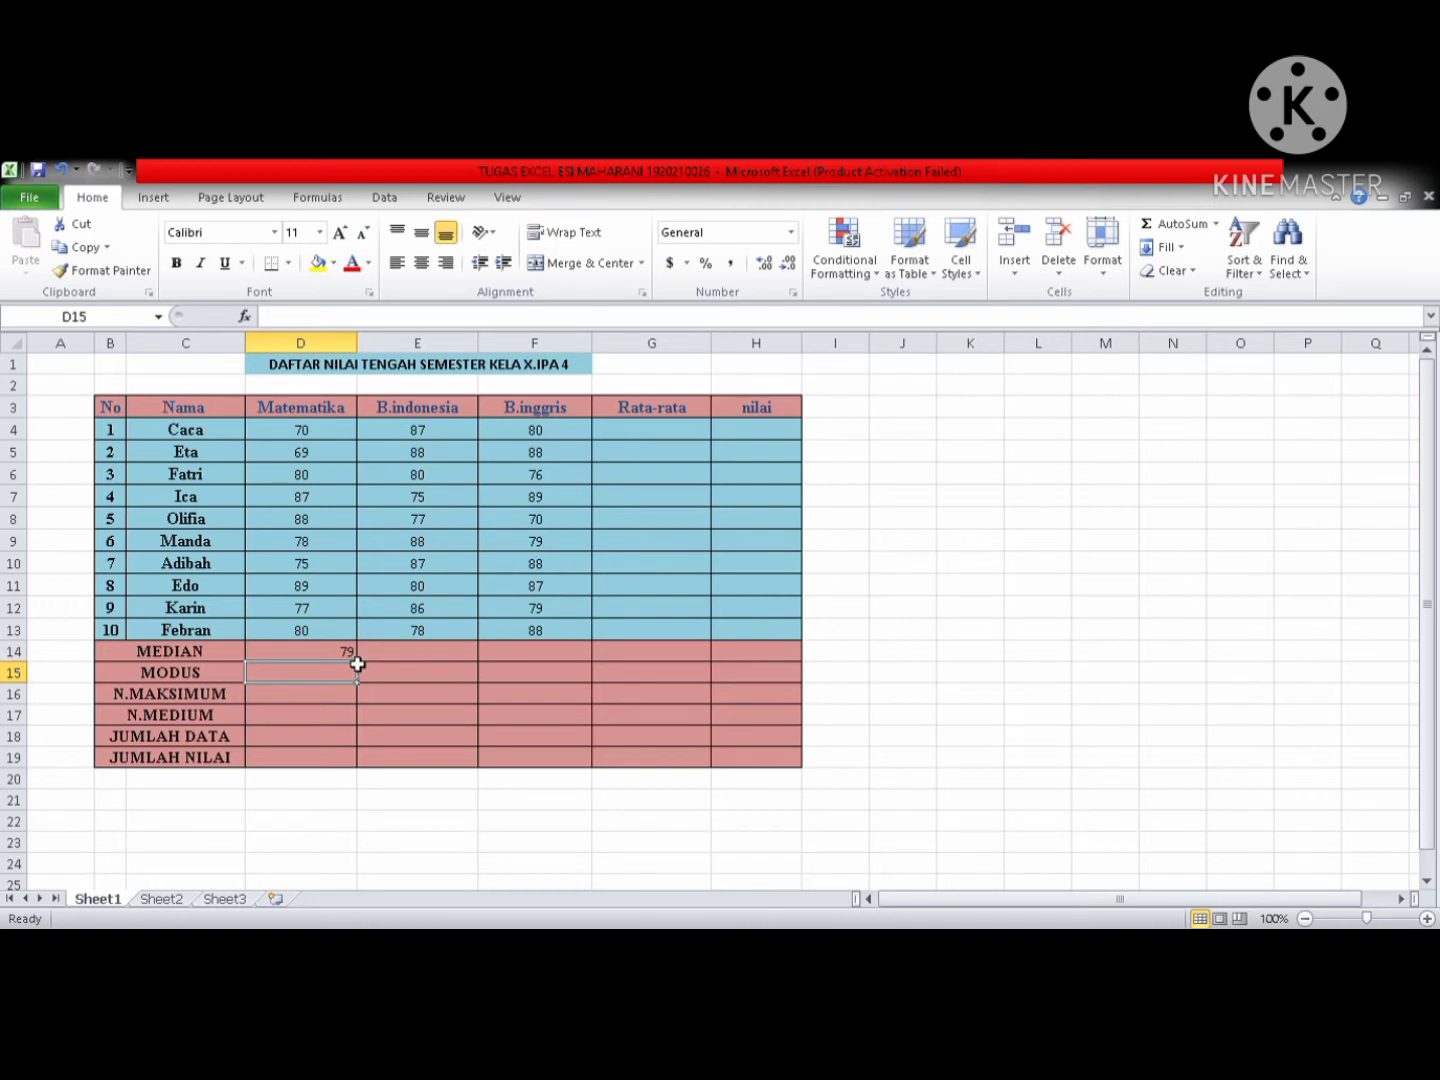
pyautogui.click(355, 660)
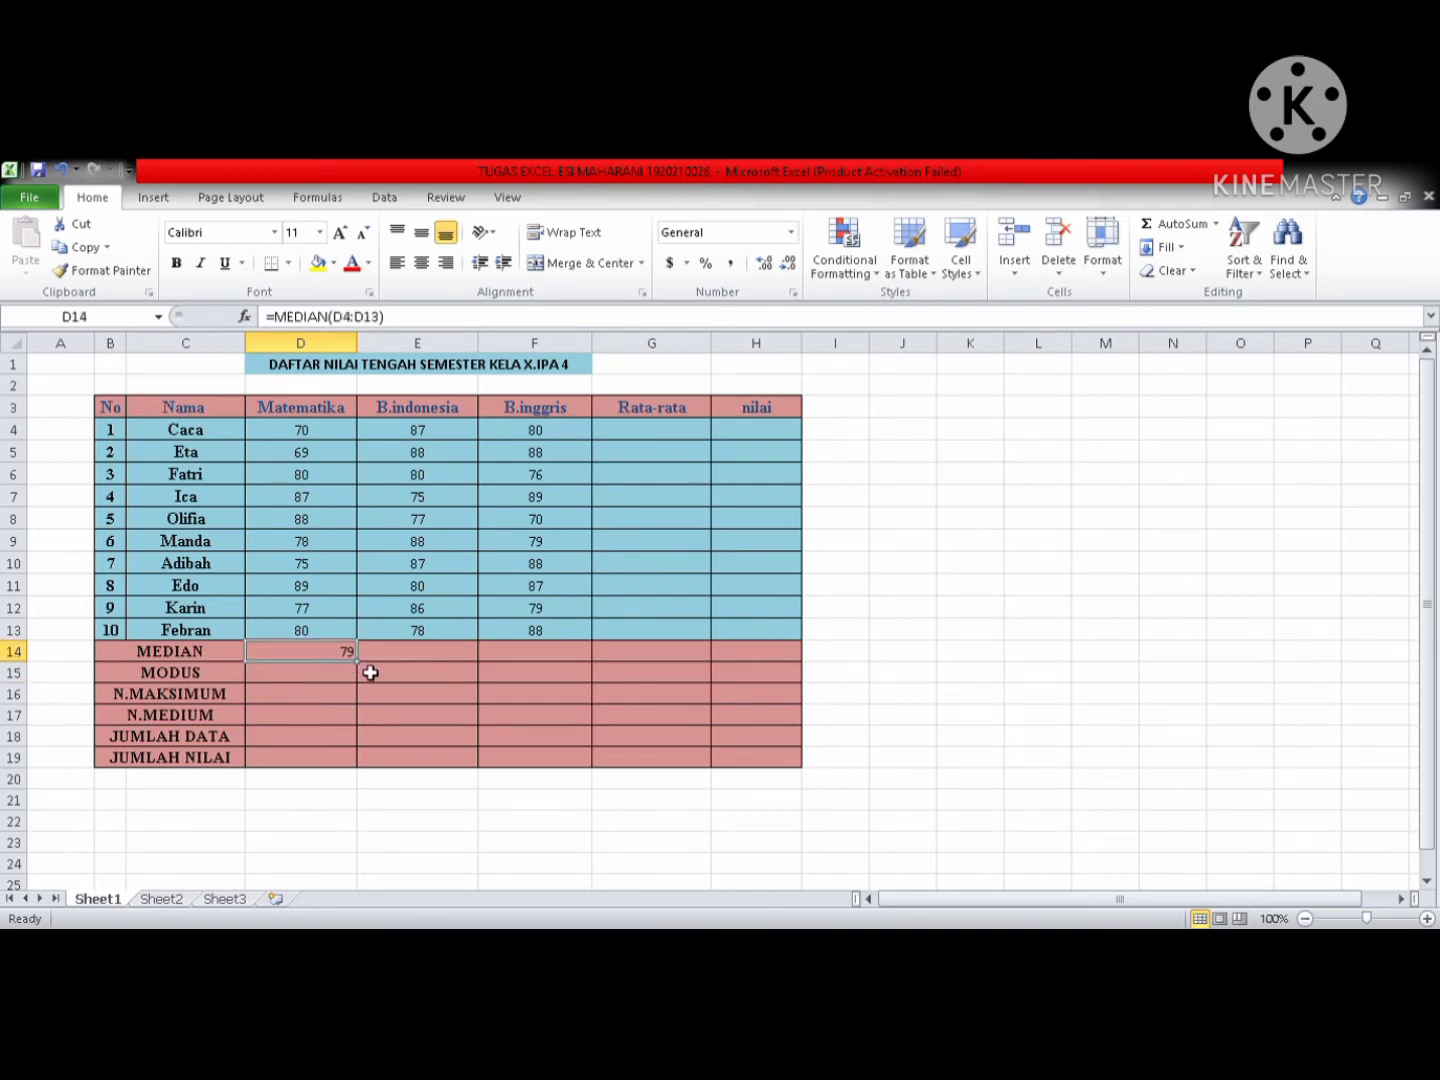
pyautogui.moveTo(370, 673); pyautogui.dragTo(372, 655)
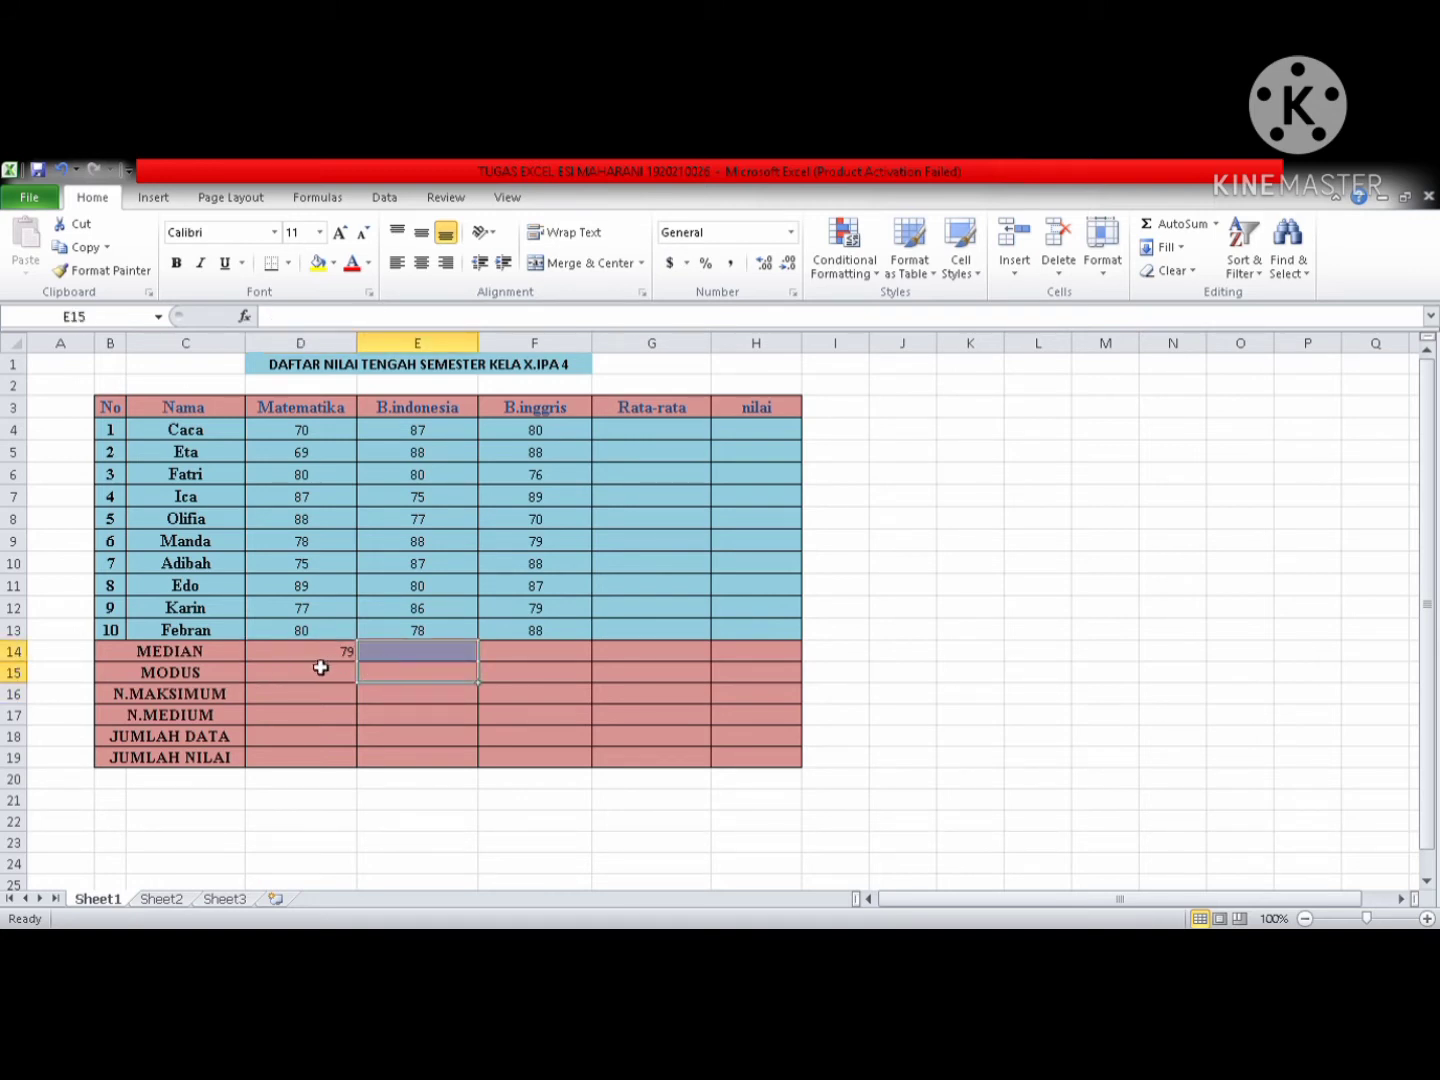
pyautogui.click(322, 663)
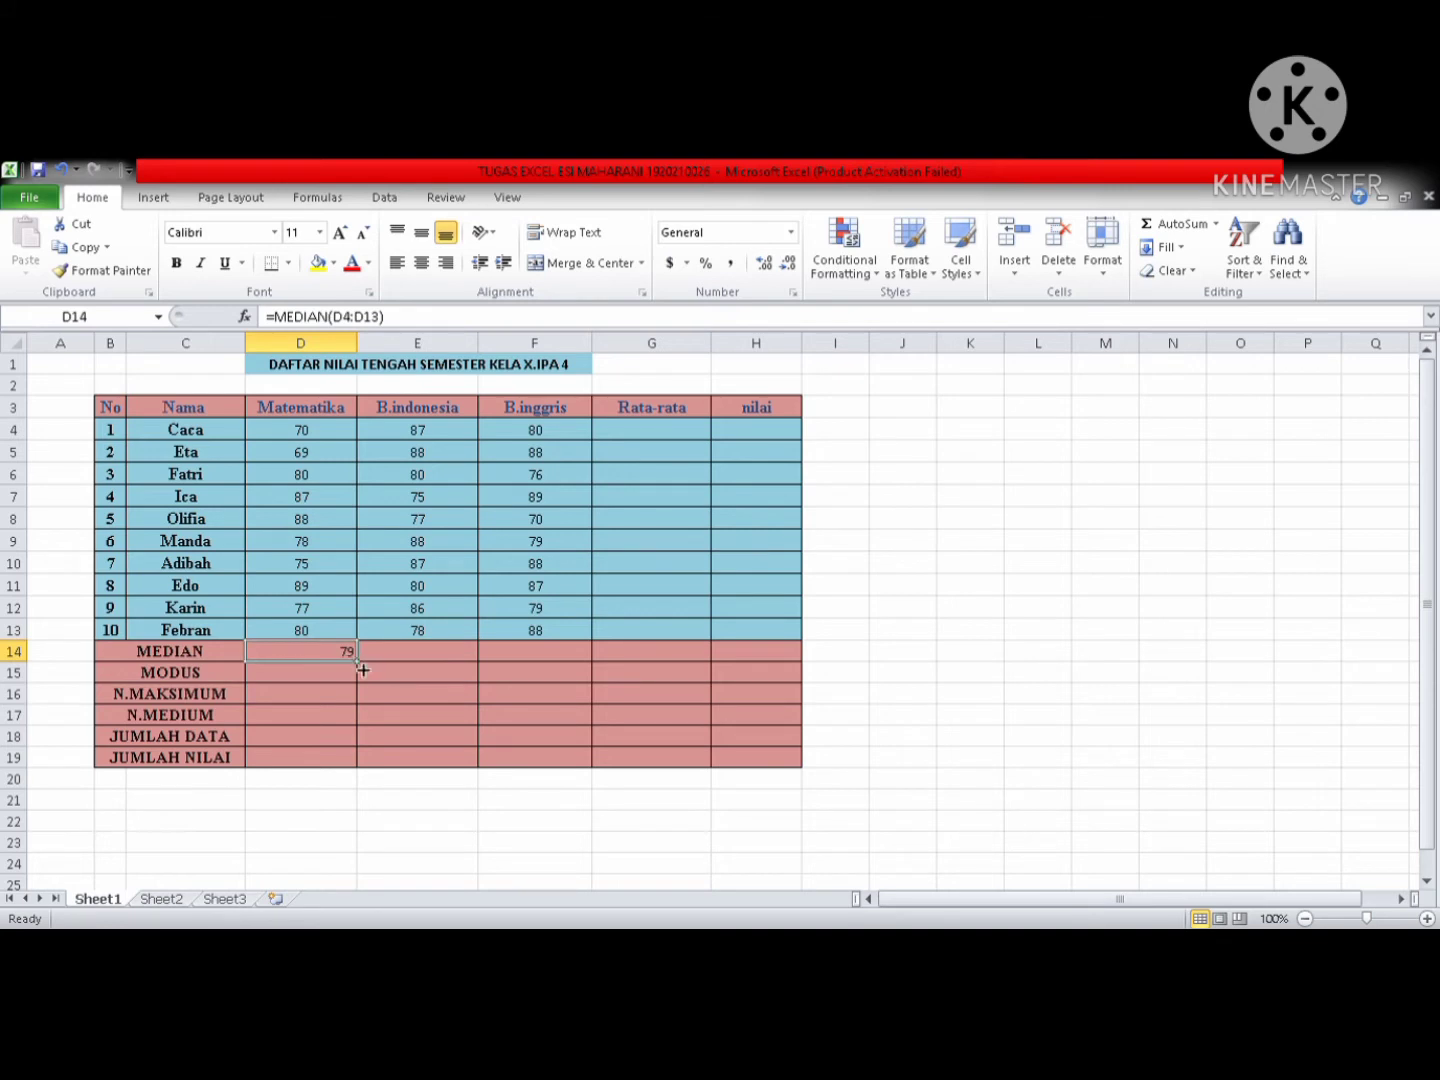
pyautogui.moveTo(358, 661); pyautogui.dragTo(562, 665)
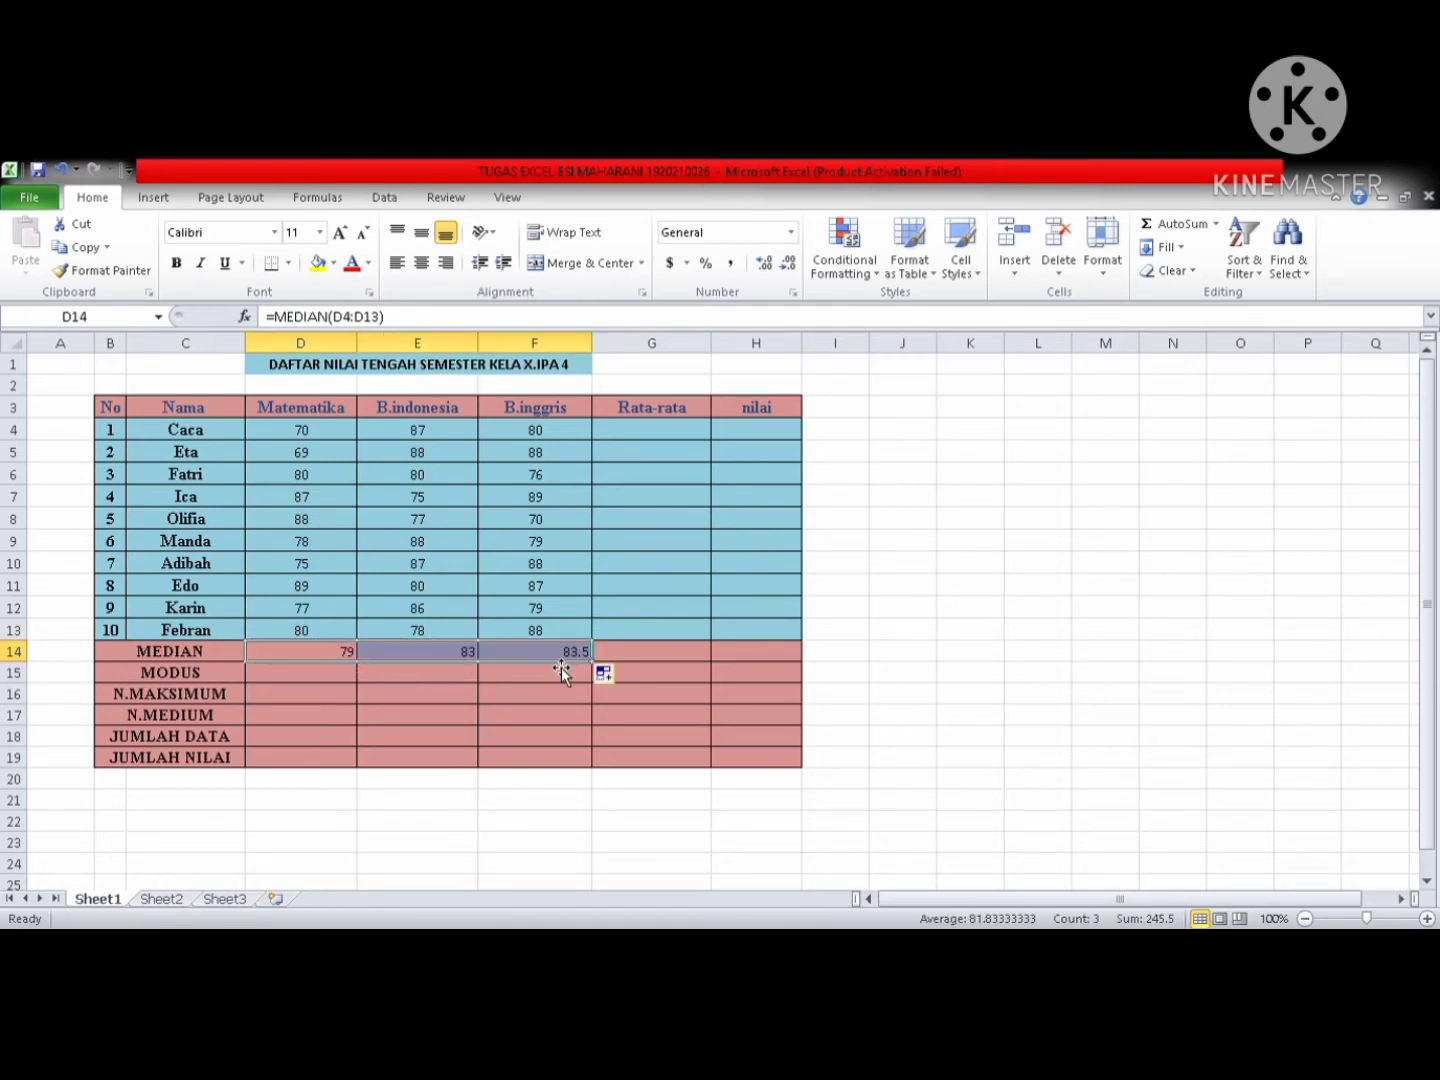
pyautogui.click(341, 681)
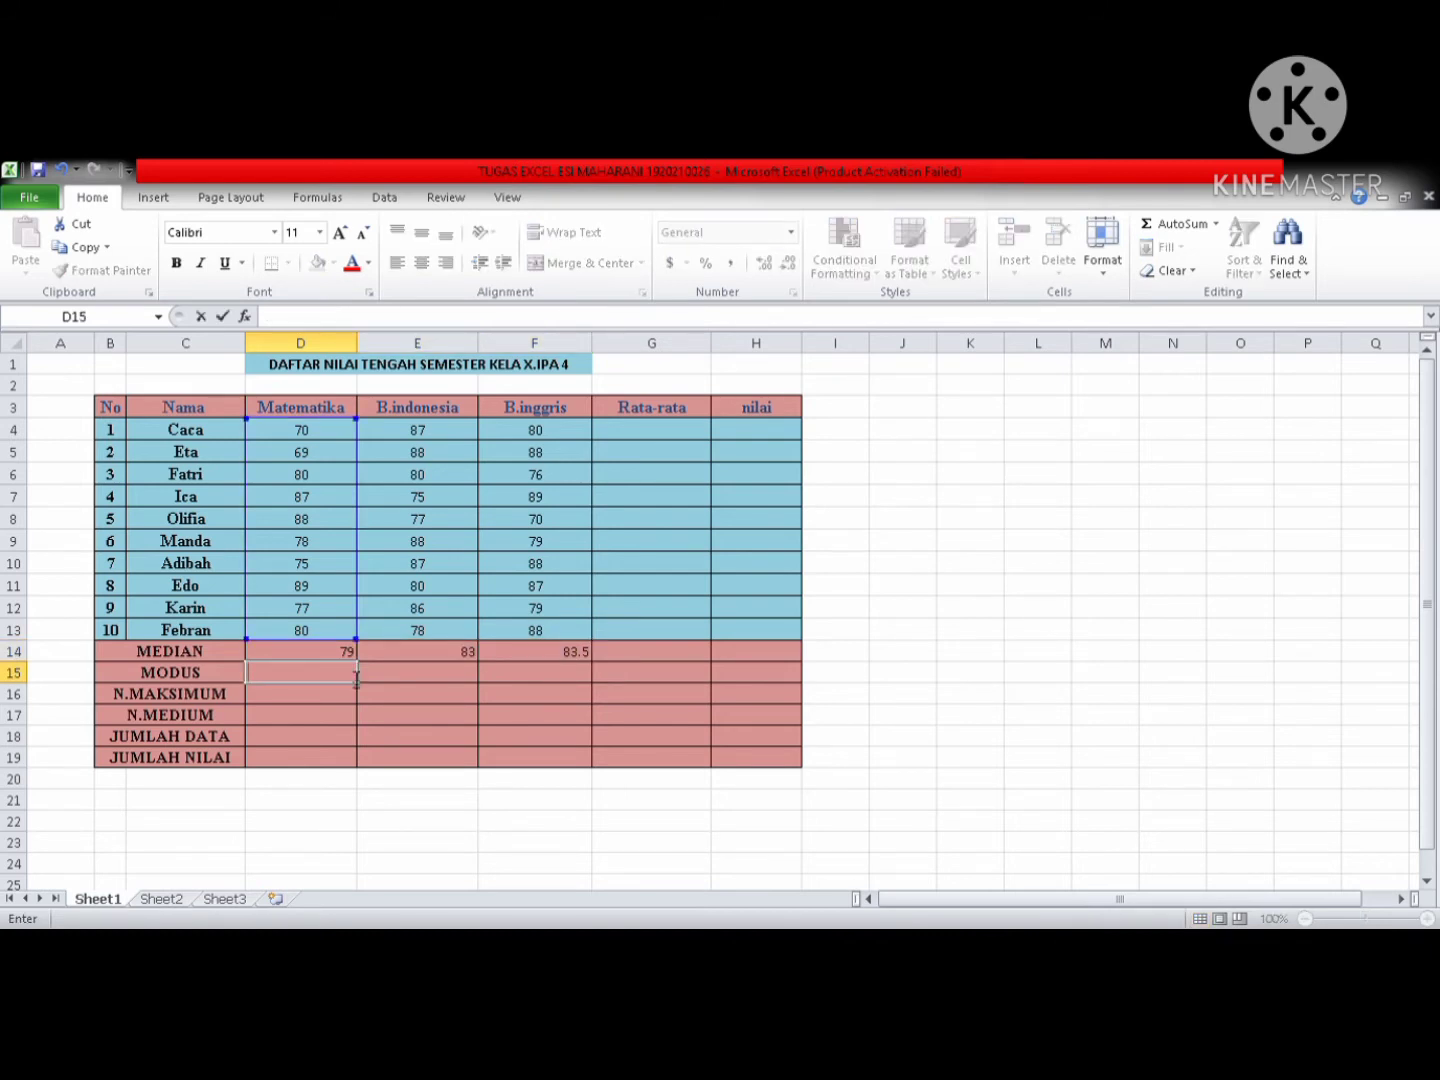
# Enter =MODE(D4:D13) in D15 and copy it to F15, giving 80, 87 and 88
pyautogui.write('=')
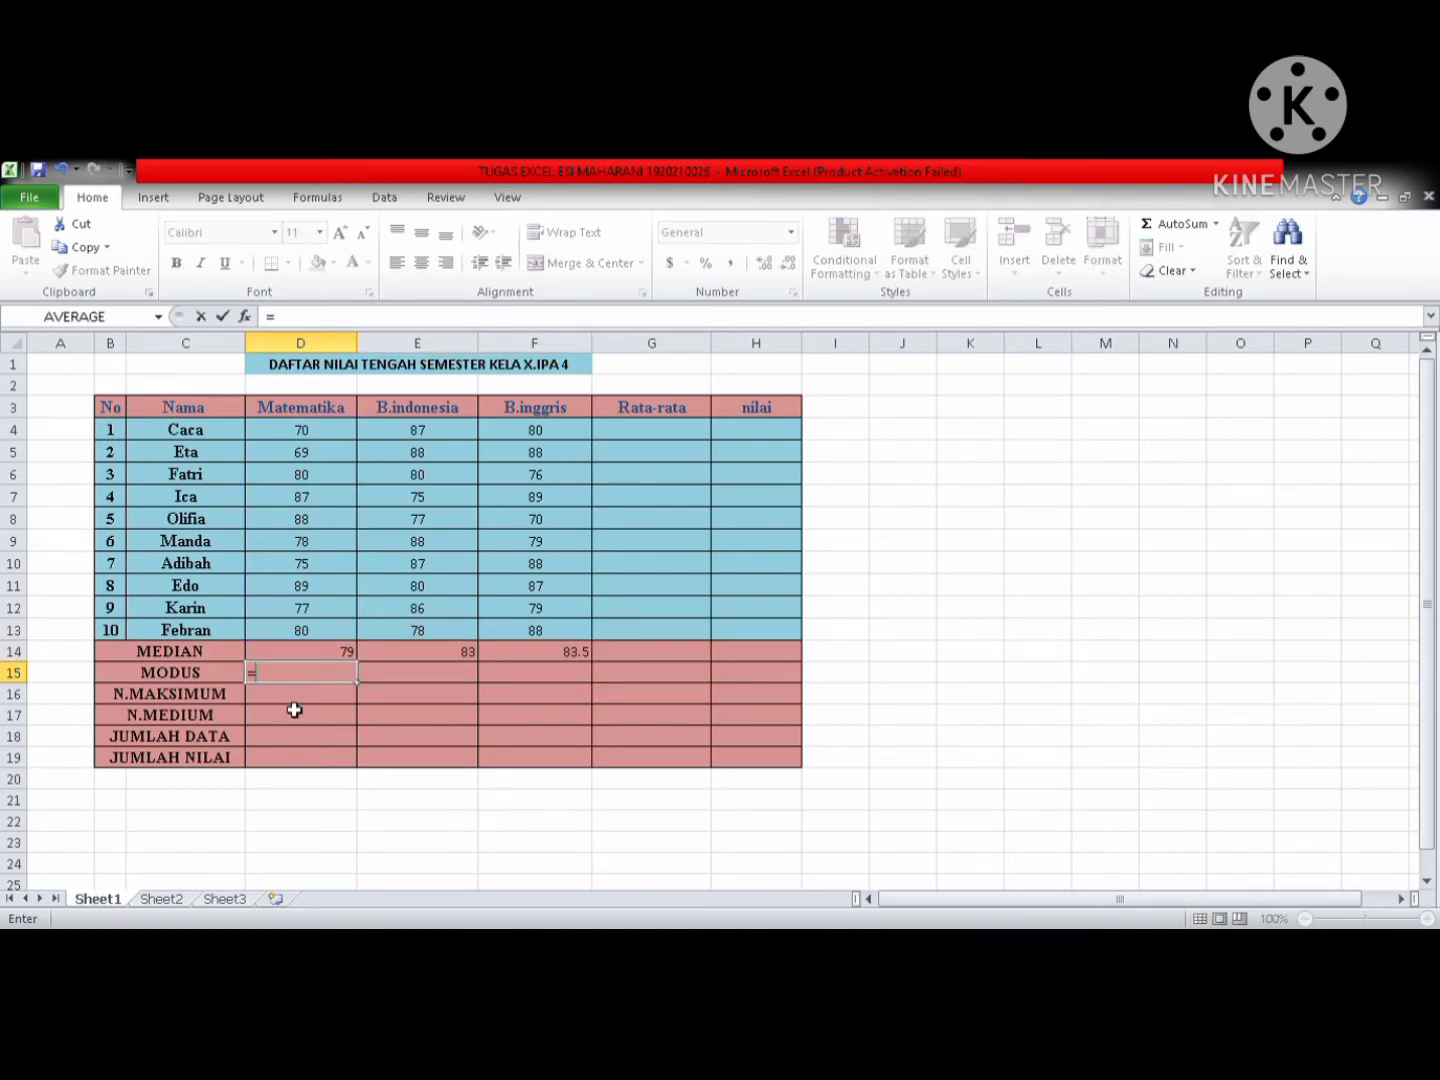
pyautogui.write('MO')
pyautogui.write('DE(')
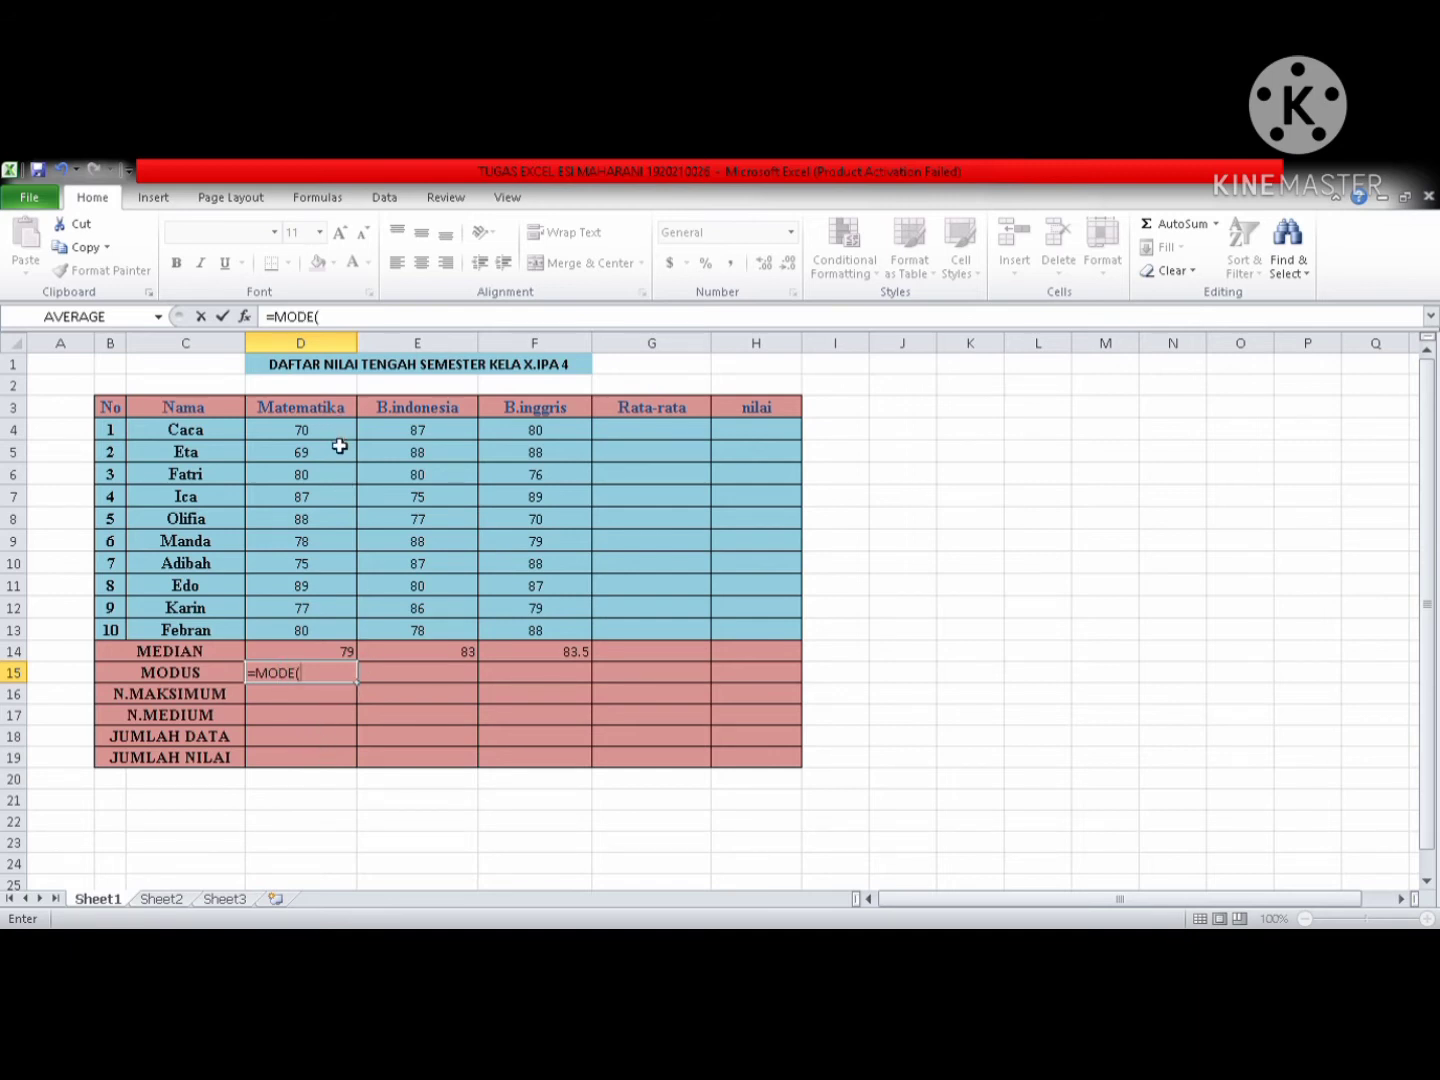
pyautogui.moveTo(340, 443); pyautogui.dragTo(322, 644)
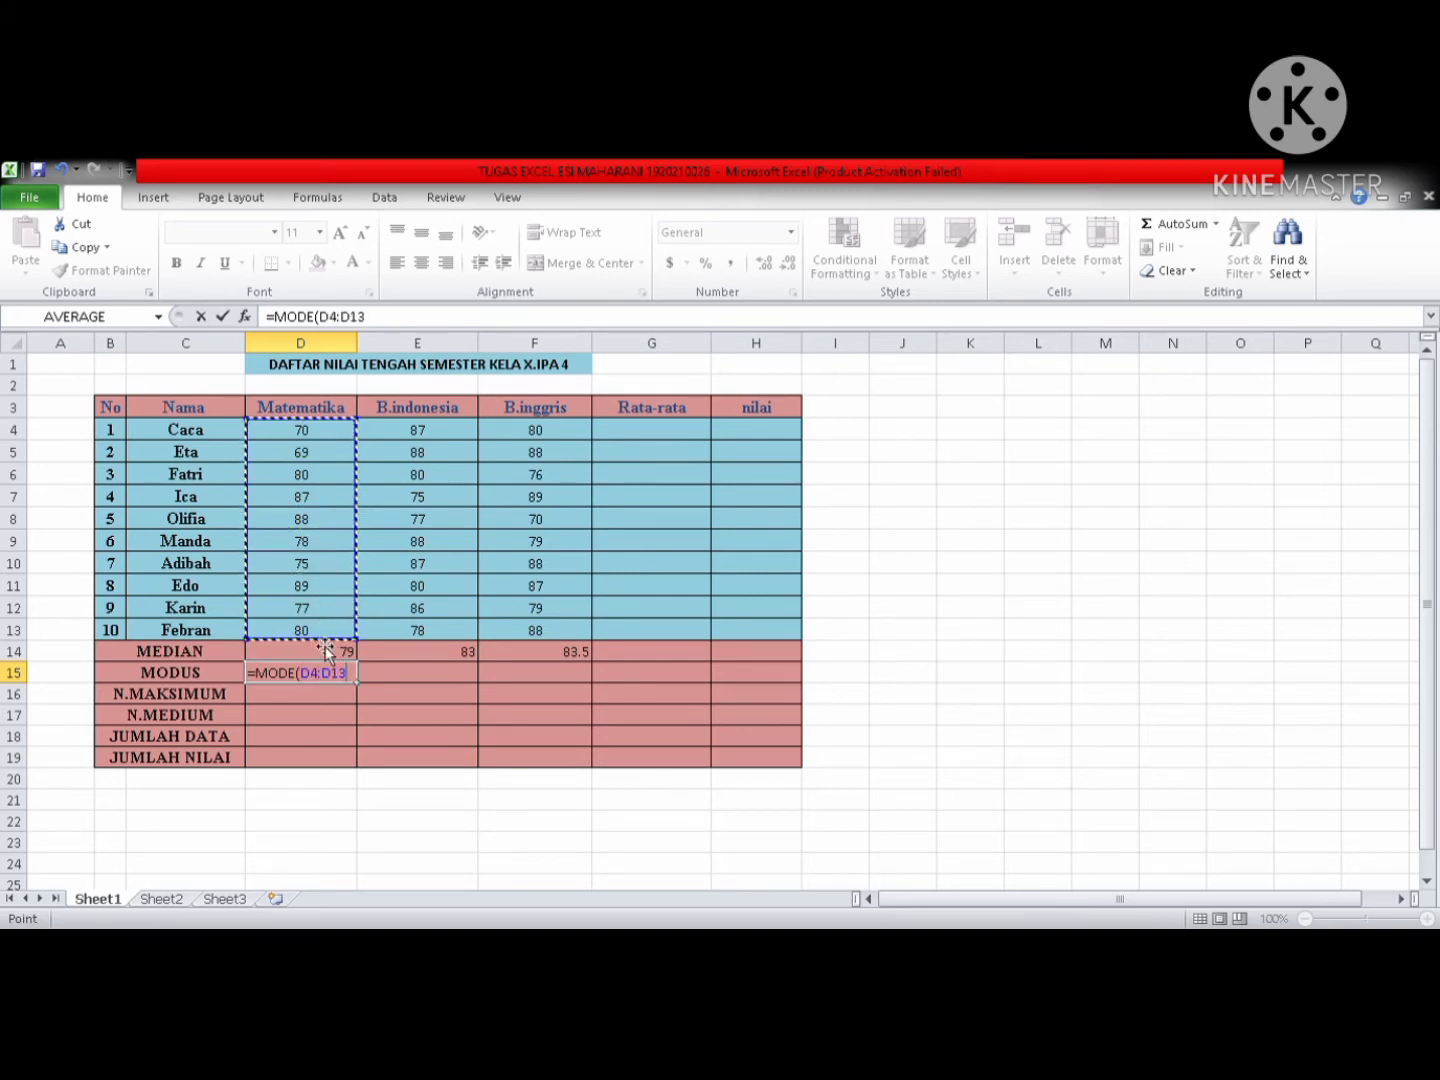
pyautogui.press('Return')
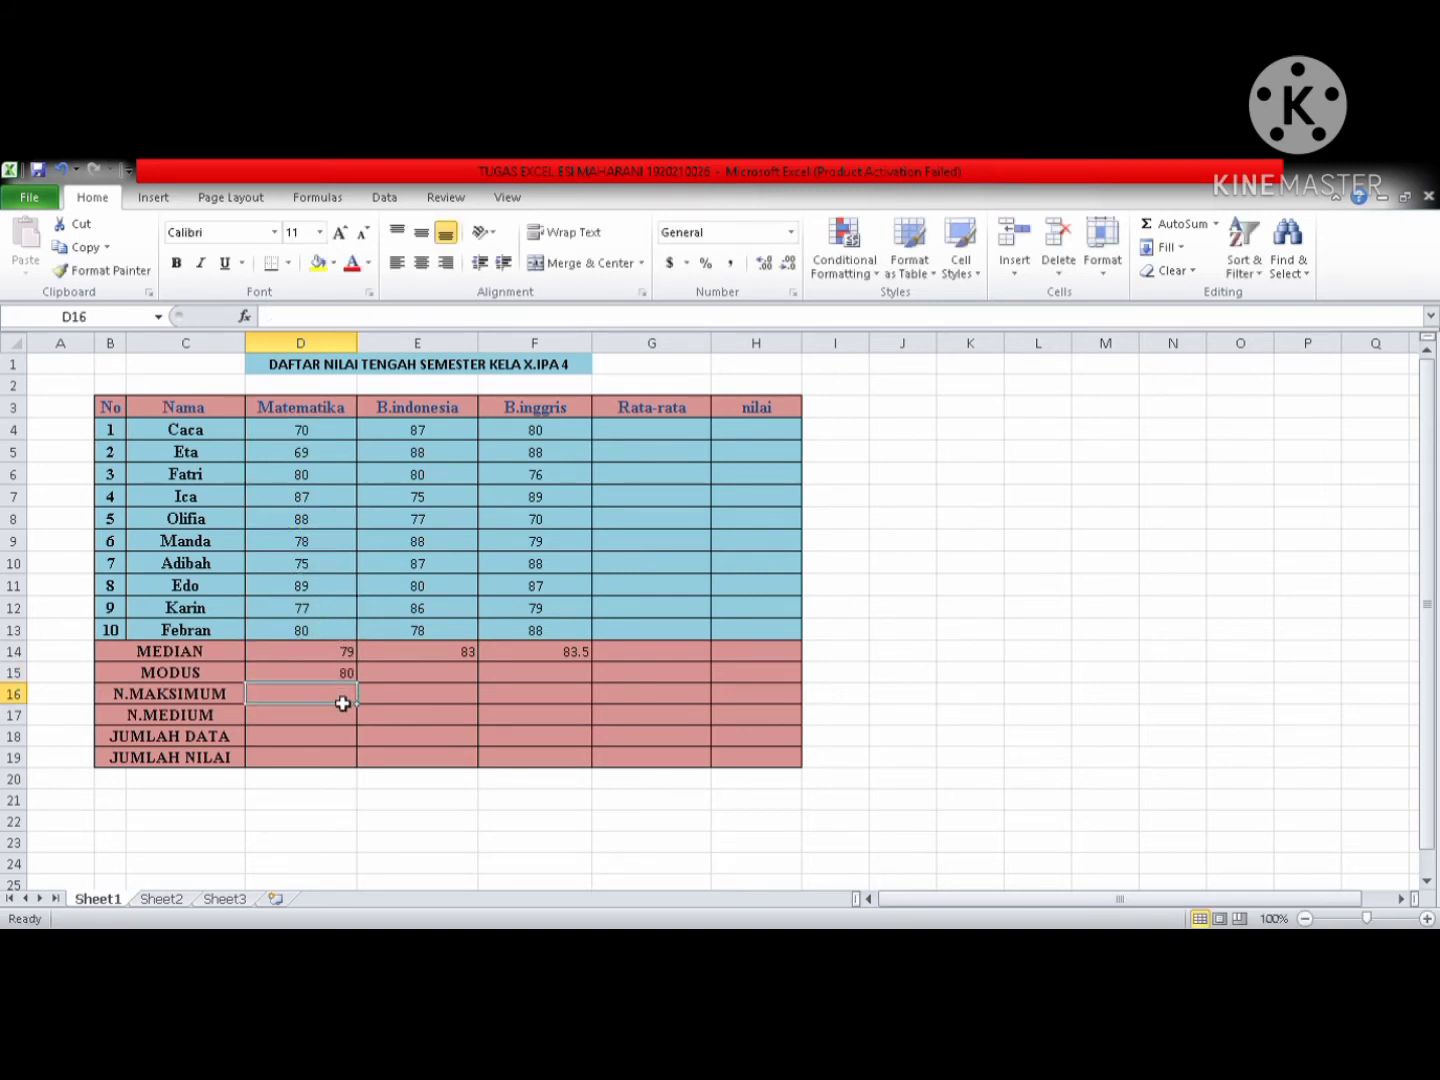
pyautogui.click(345, 679)
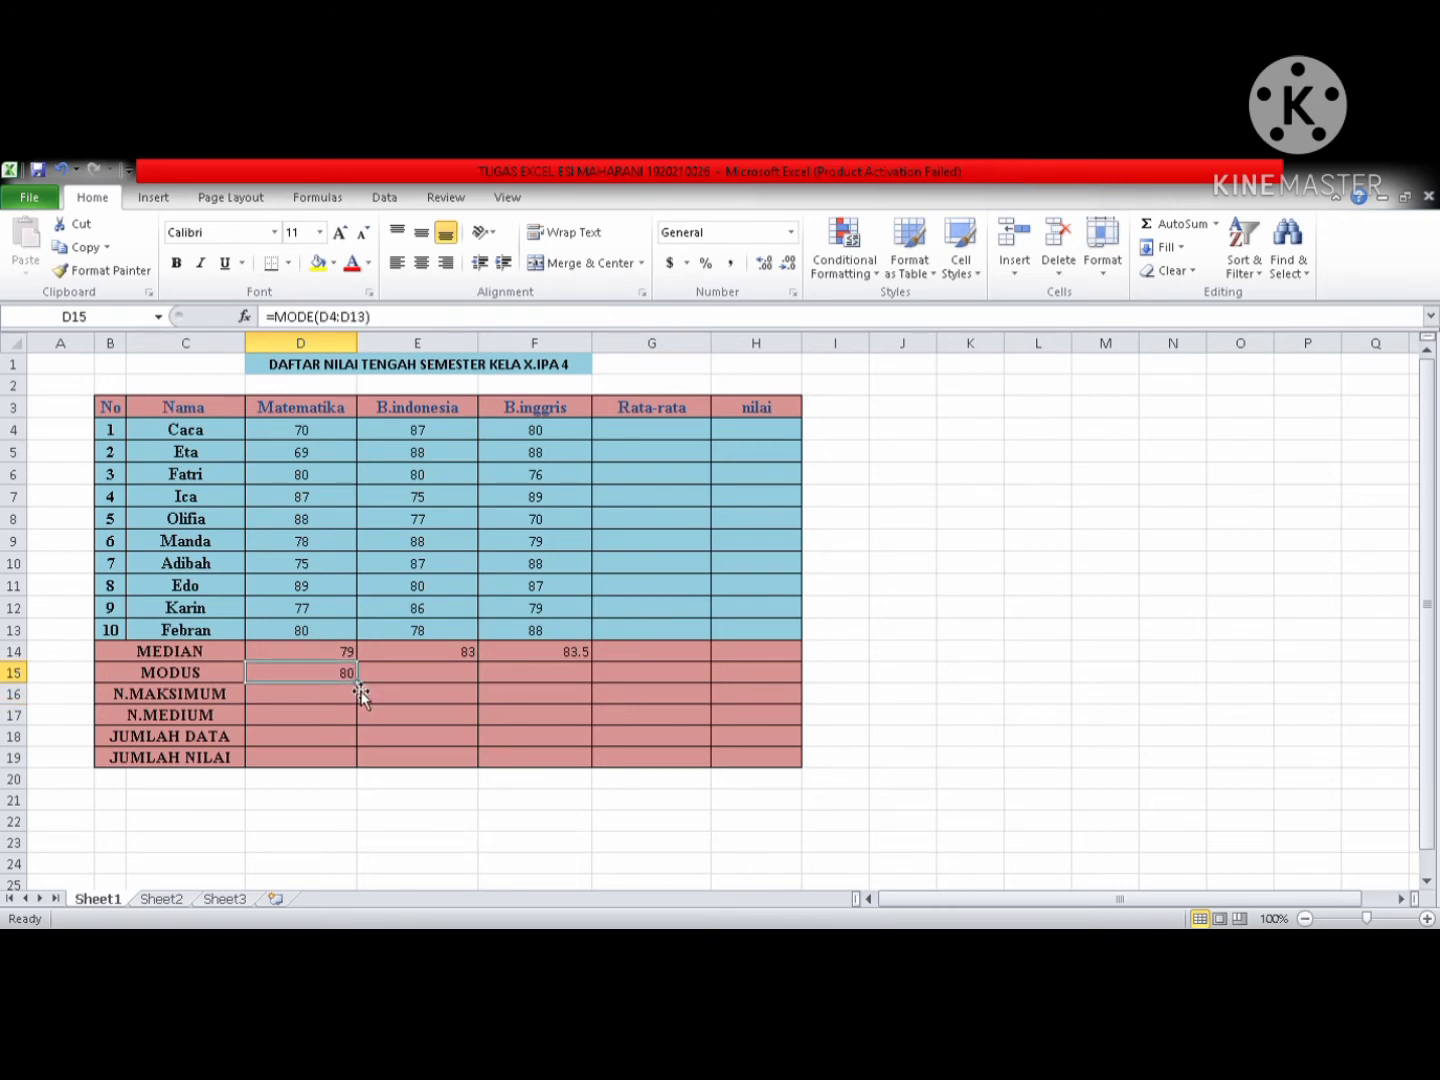
pyautogui.moveTo(357, 683); pyautogui.dragTo(564, 680)
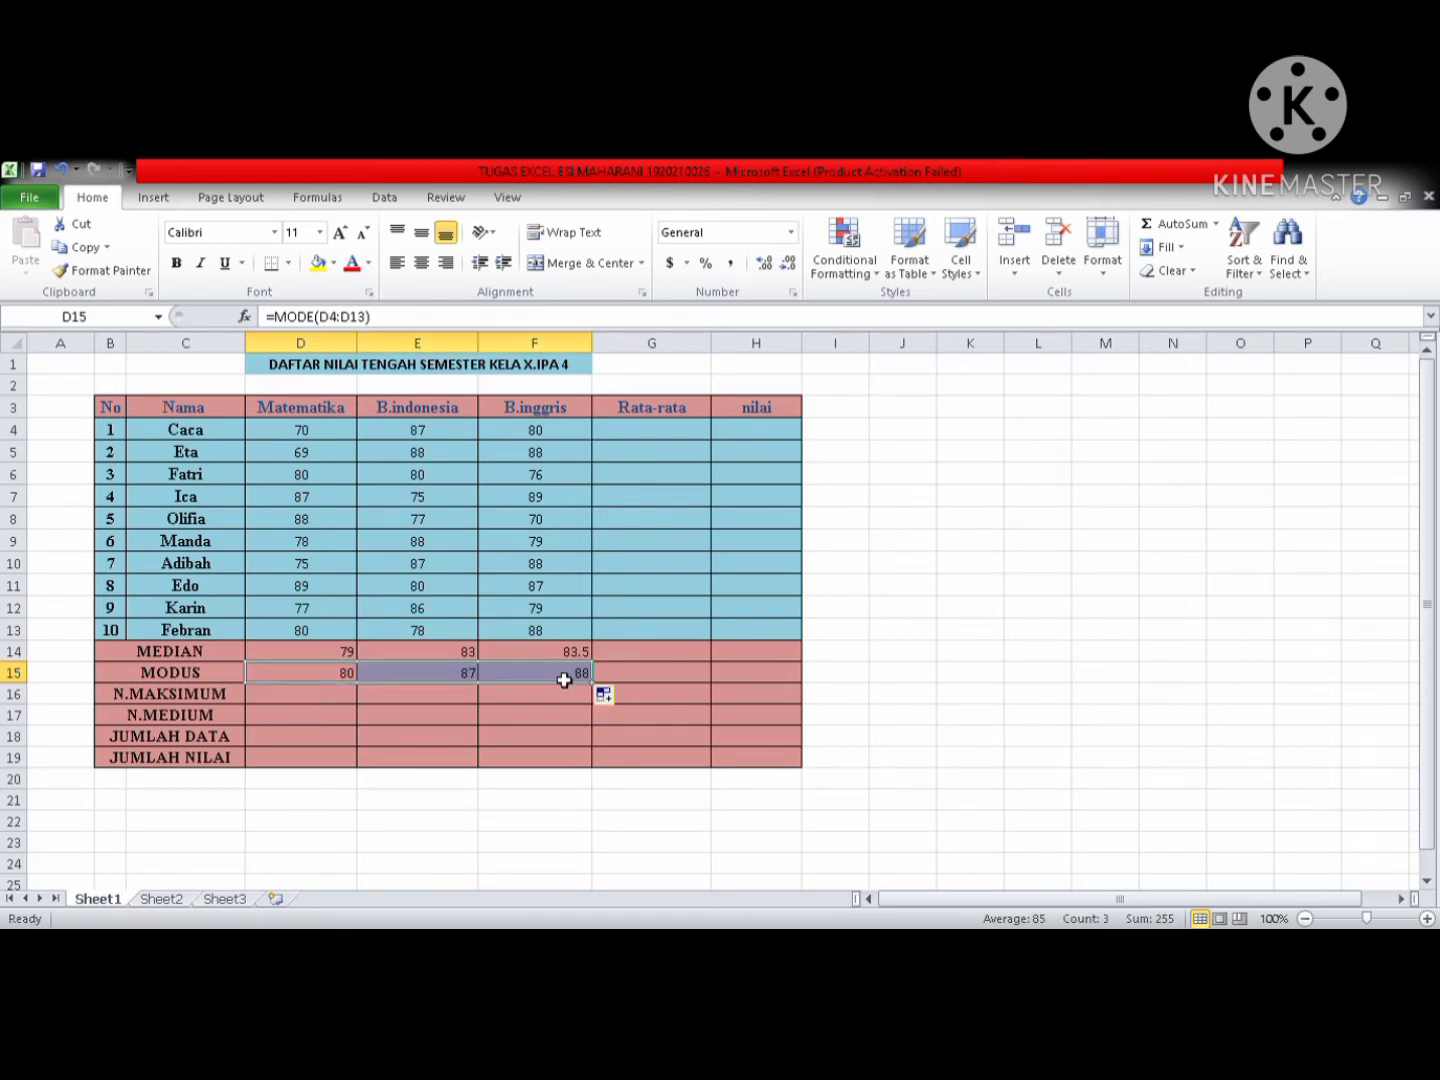
pyautogui.click(287, 700)
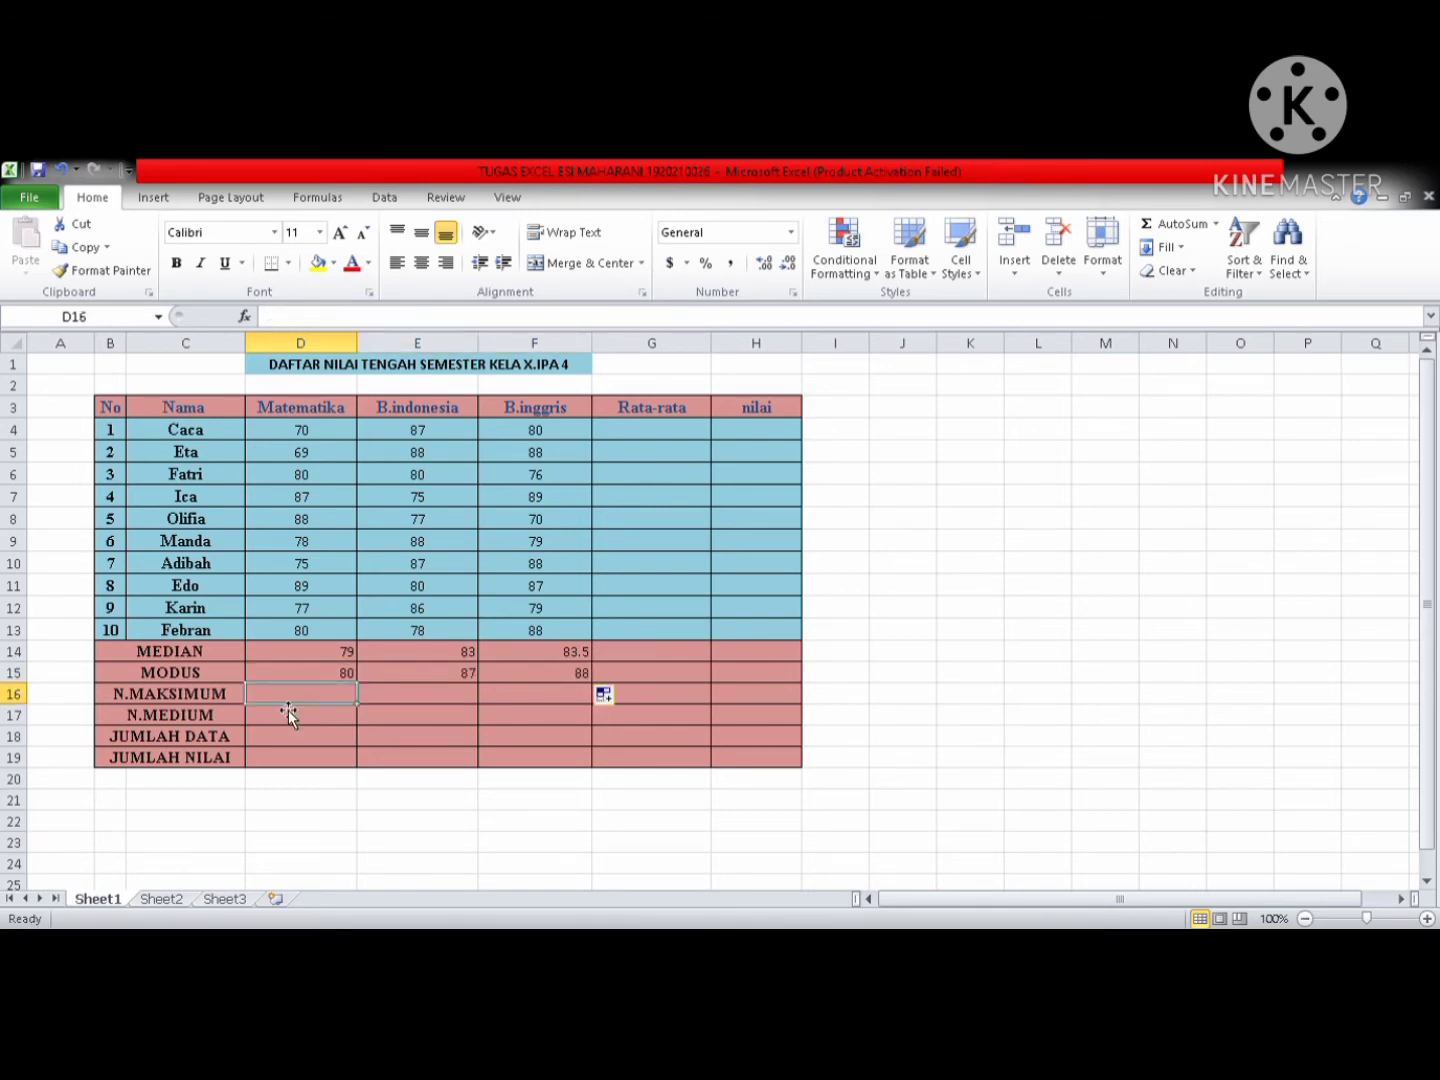
# Enter =MAX(D4:D13) in D16 and copy it to F16, giving 89, 88 and 89
pyautogui.write('=')
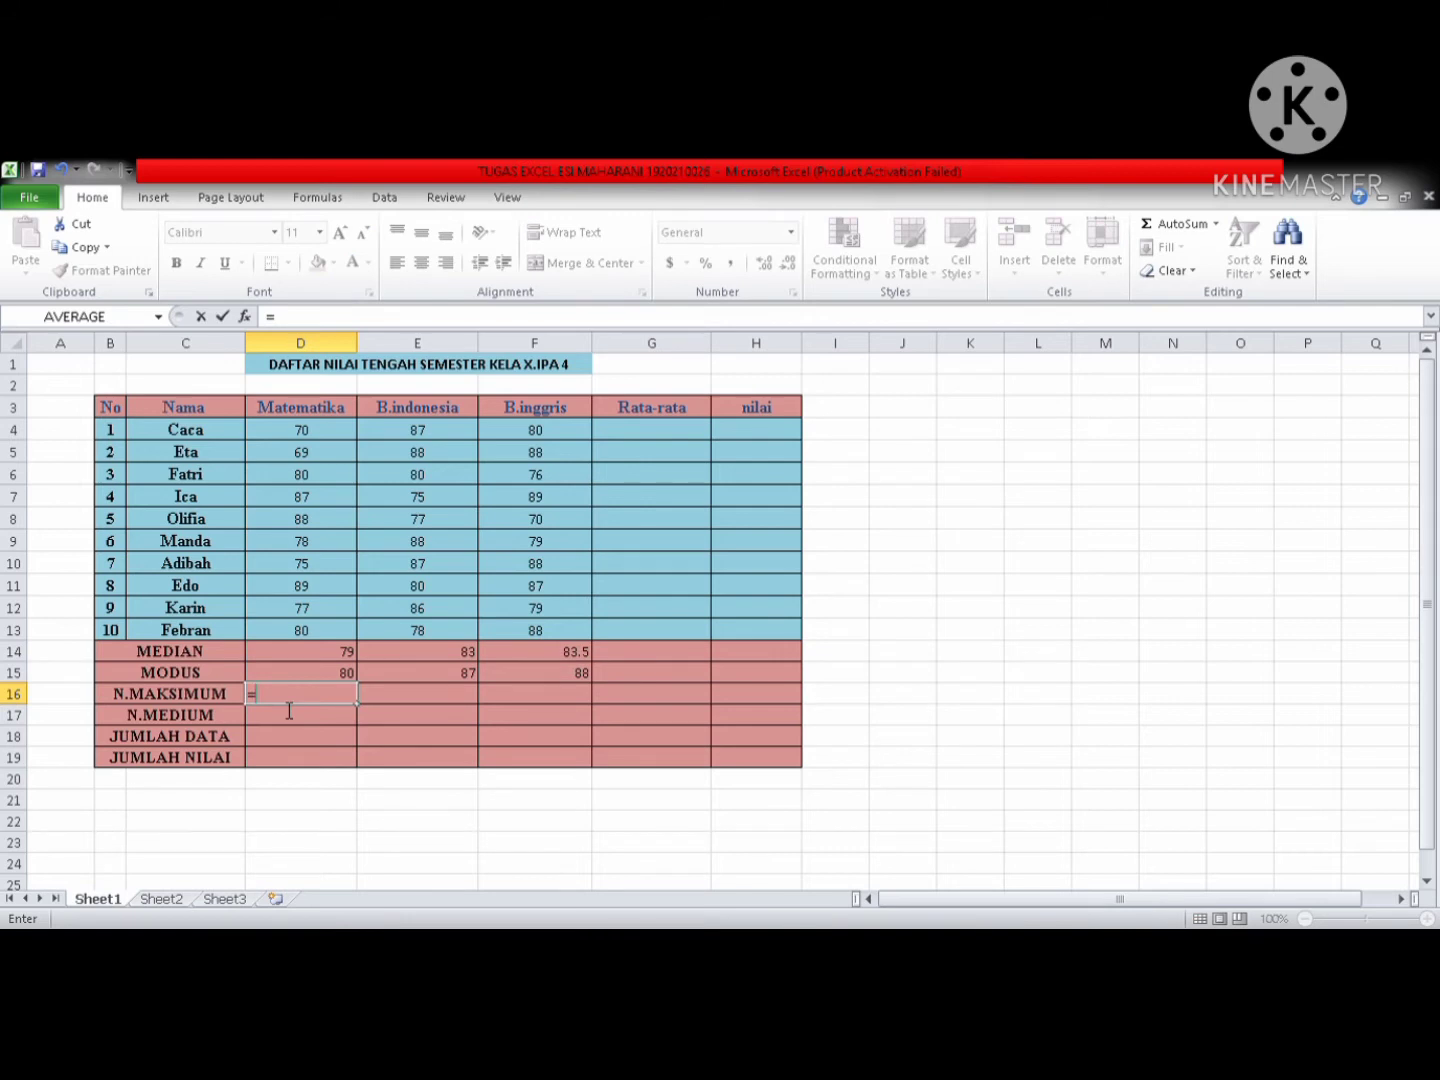
pyautogui.write('MAX')
pyautogui.write('(')
pyautogui.moveTo(338, 430); pyautogui.dragTo(329, 617)
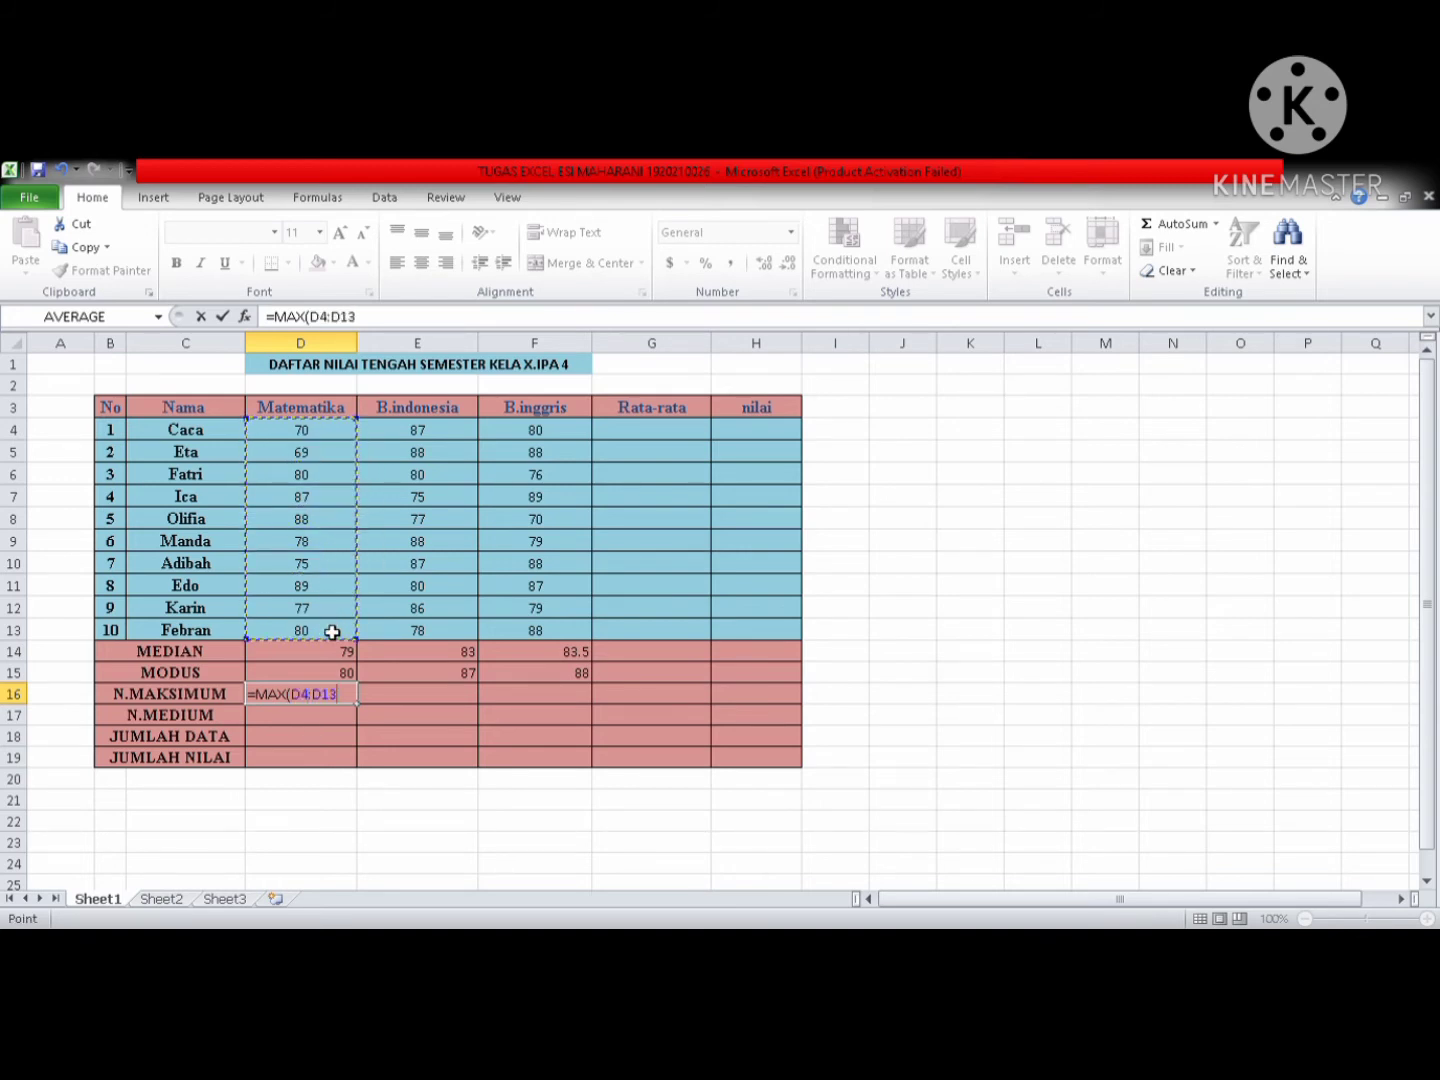
pyautogui.press('Return')
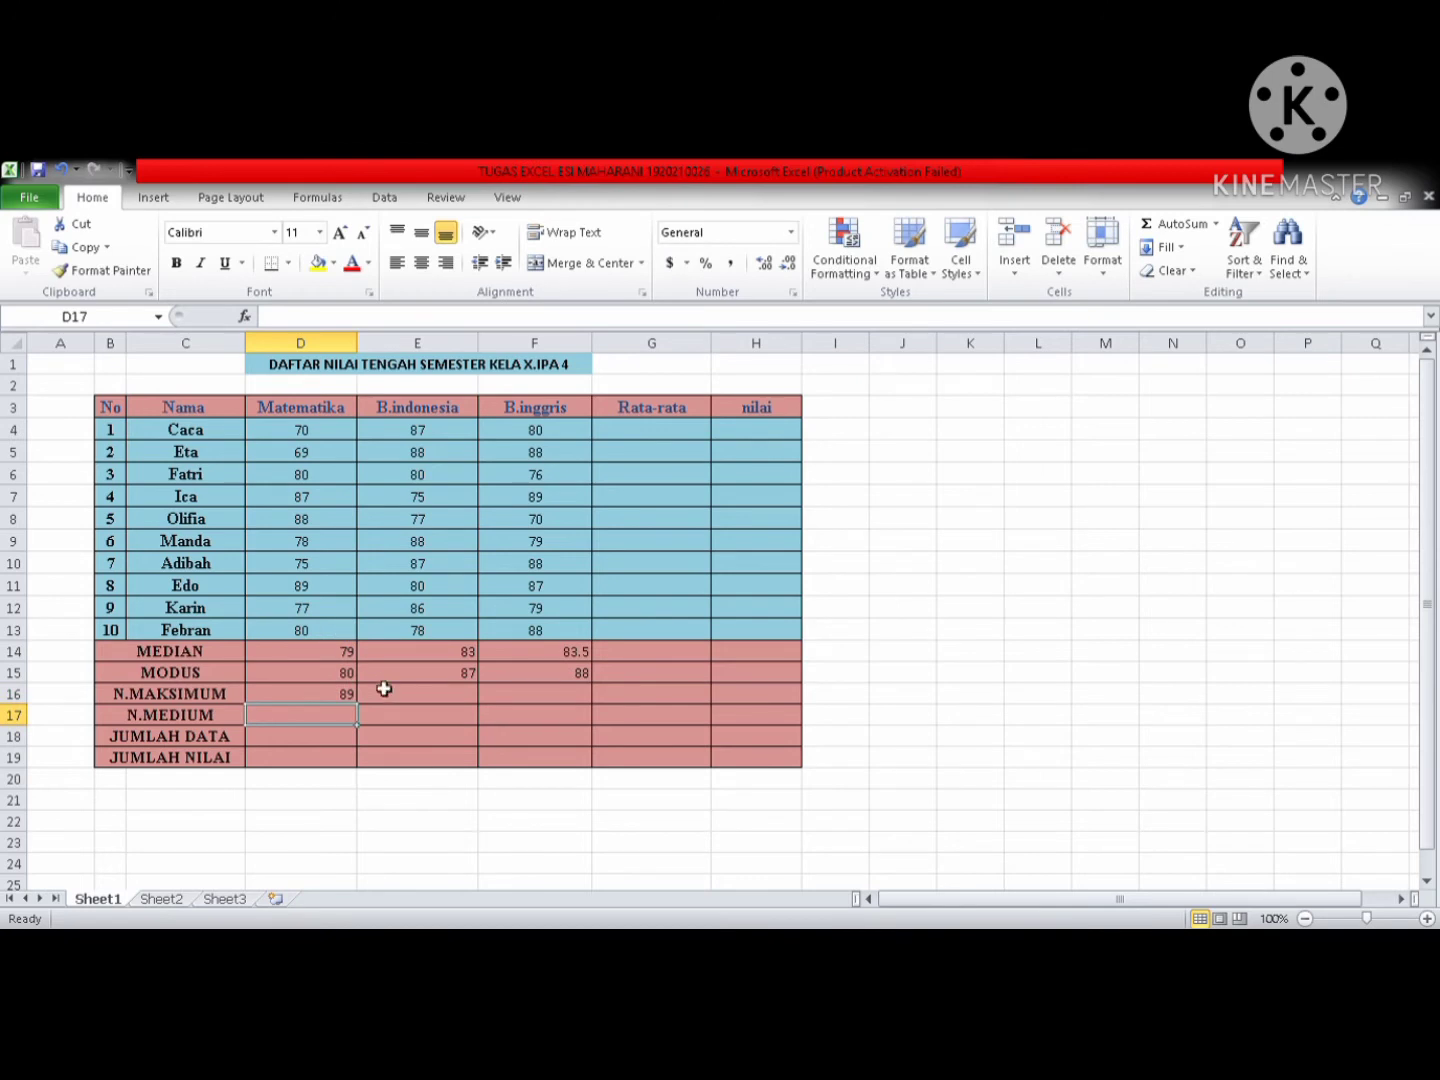
pyautogui.click(333, 697)
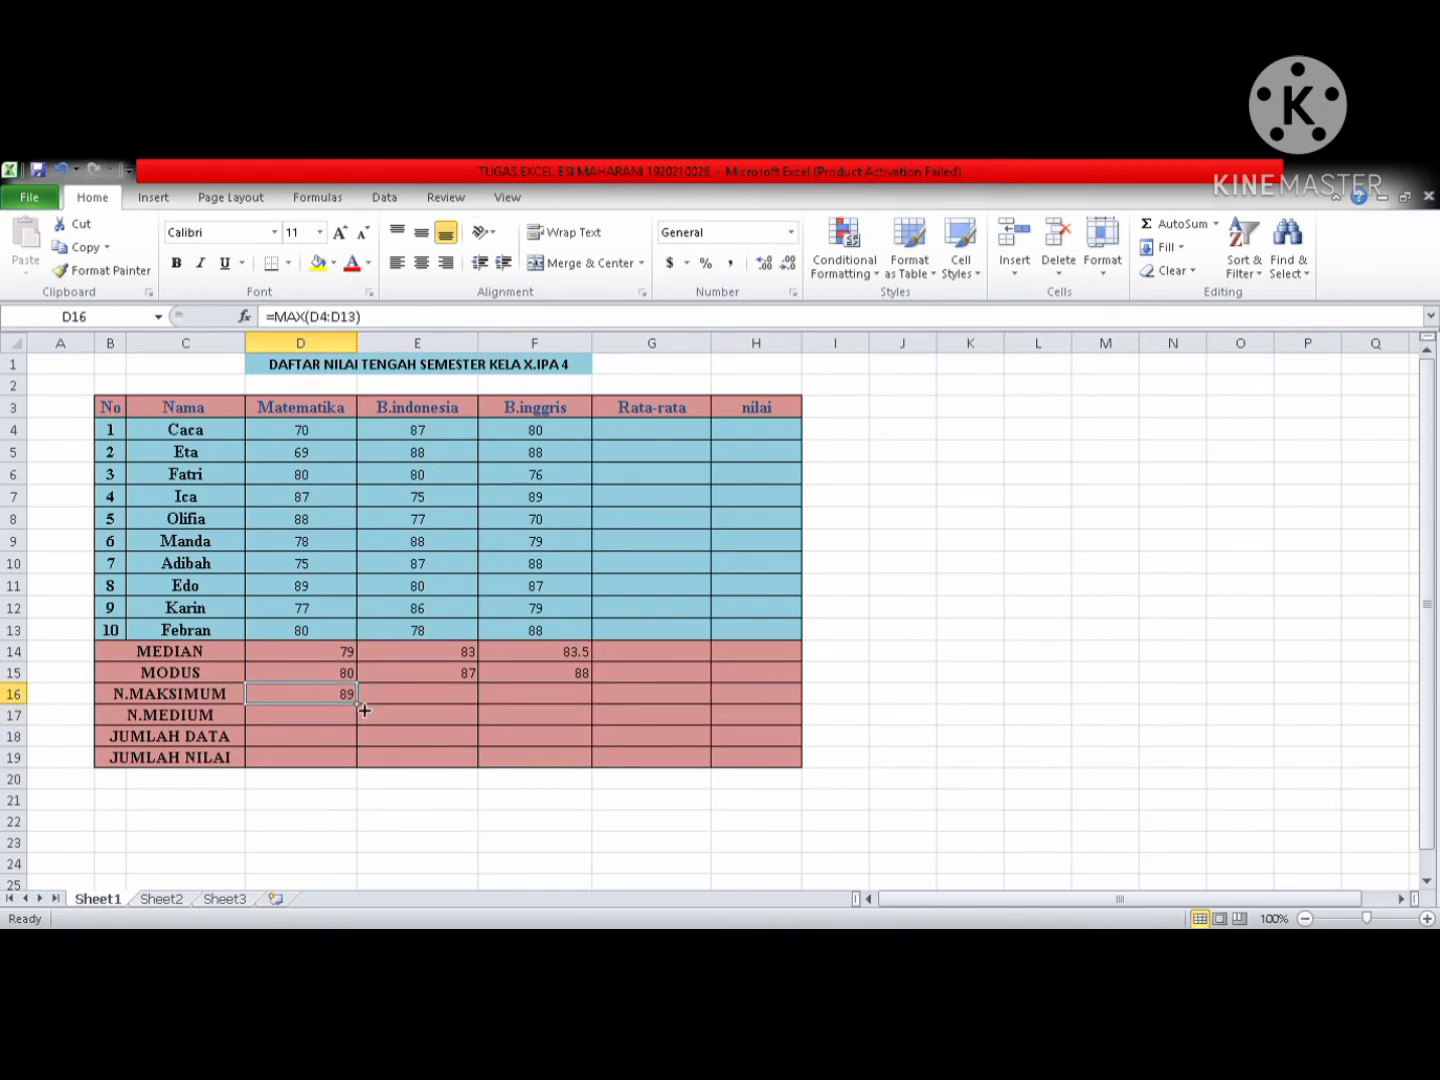
pyautogui.moveTo(358, 704); pyautogui.dragTo(562, 715)
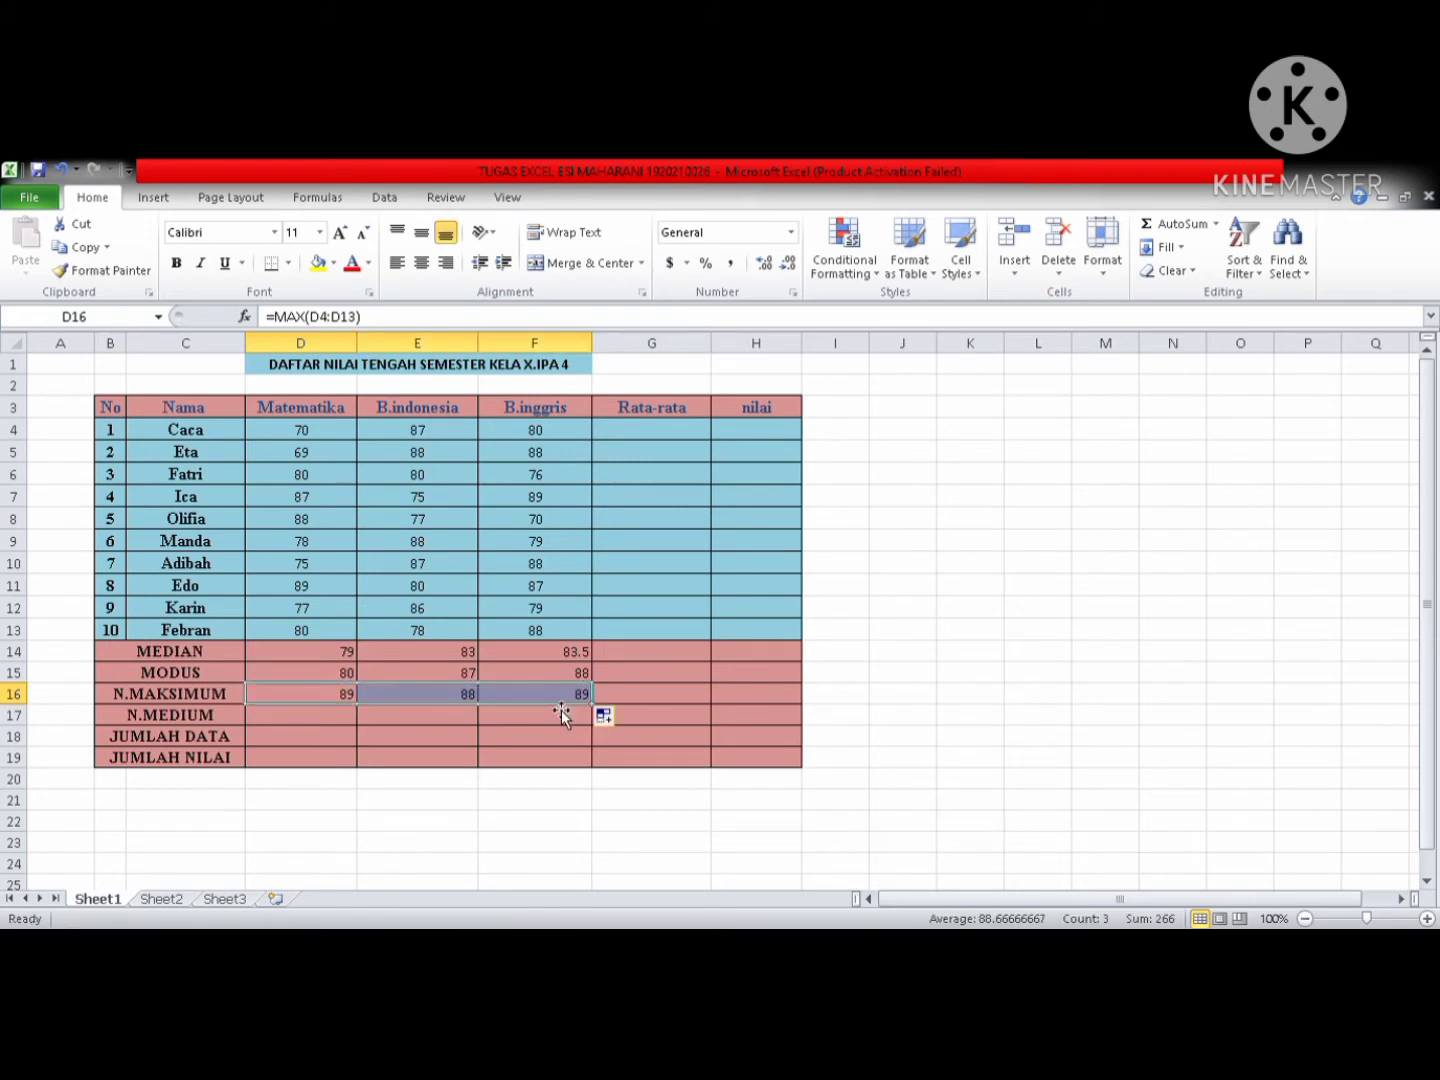
pyautogui.click(312, 719)
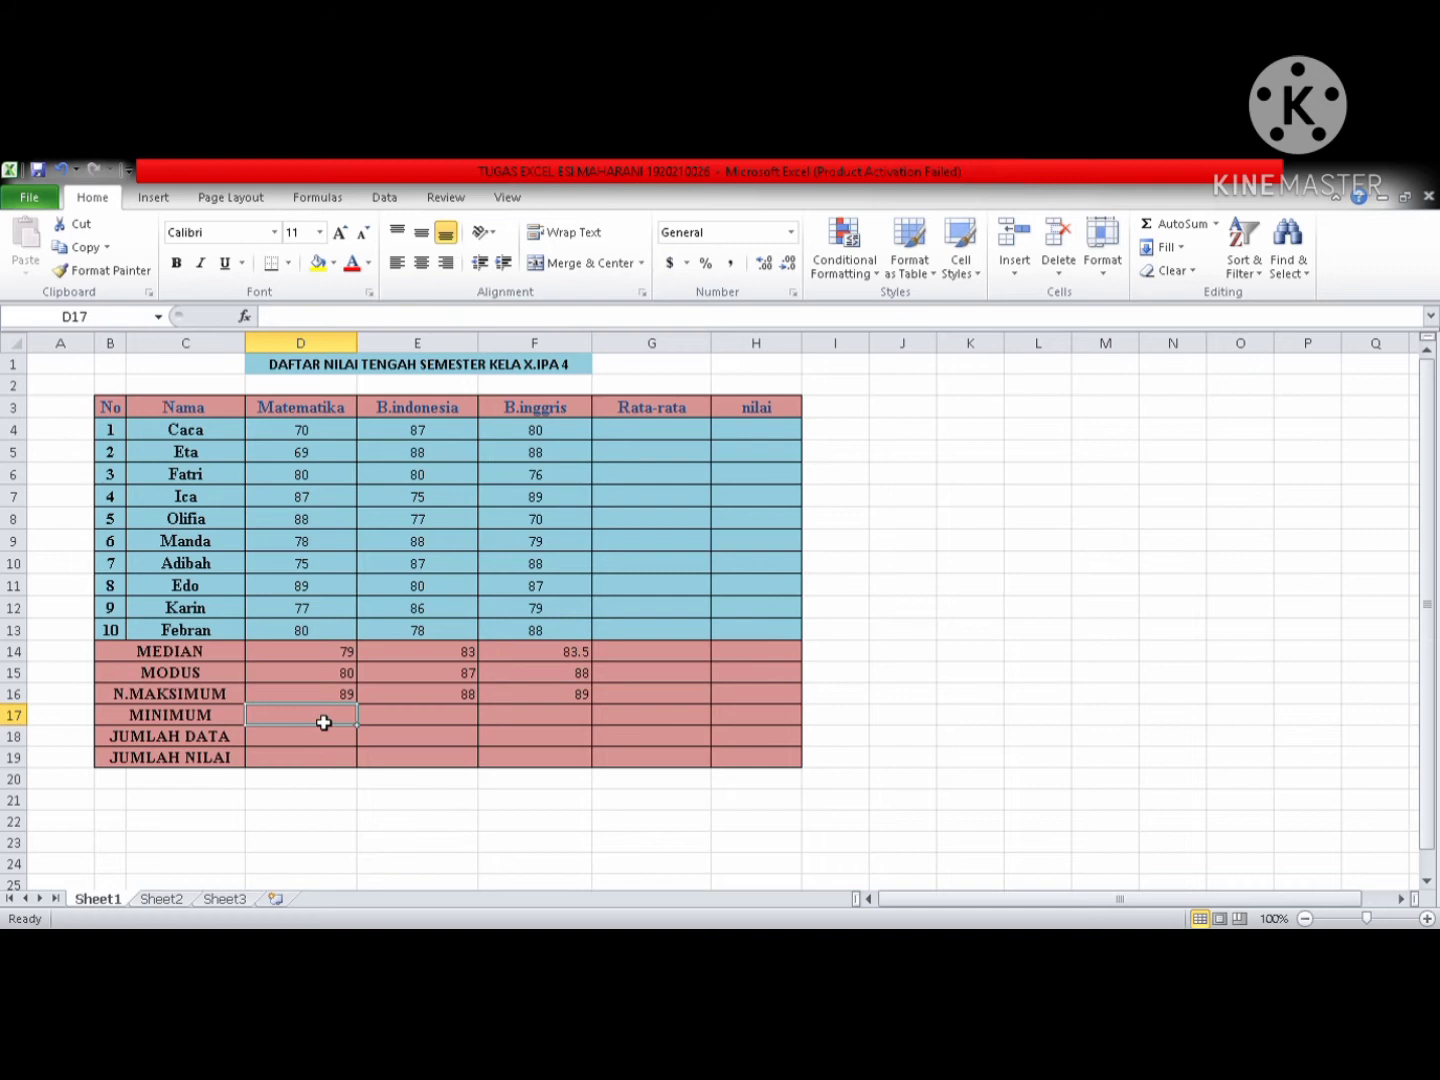
# Enter =MIN(D4:D13) in D17 and copy it to F17, giving 69, 75 and 70
pyautogui.write('=MIN')
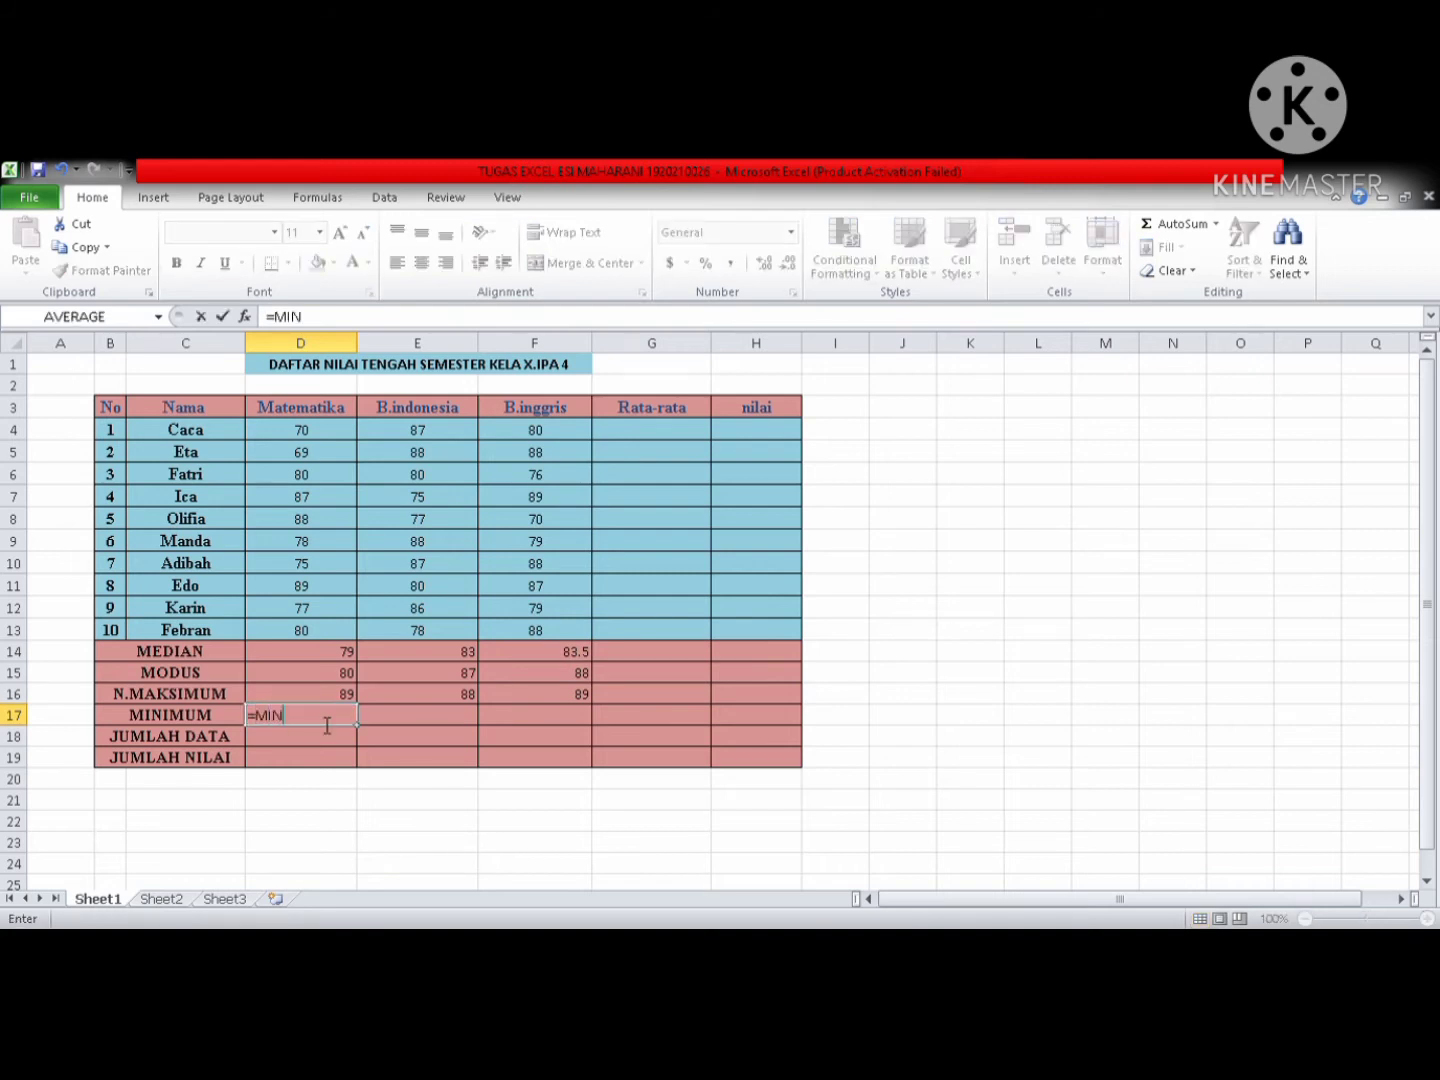
pyautogui.write('(')
pyautogui.moveTo(352, 431); pyautogui.dragTo(330, 636)
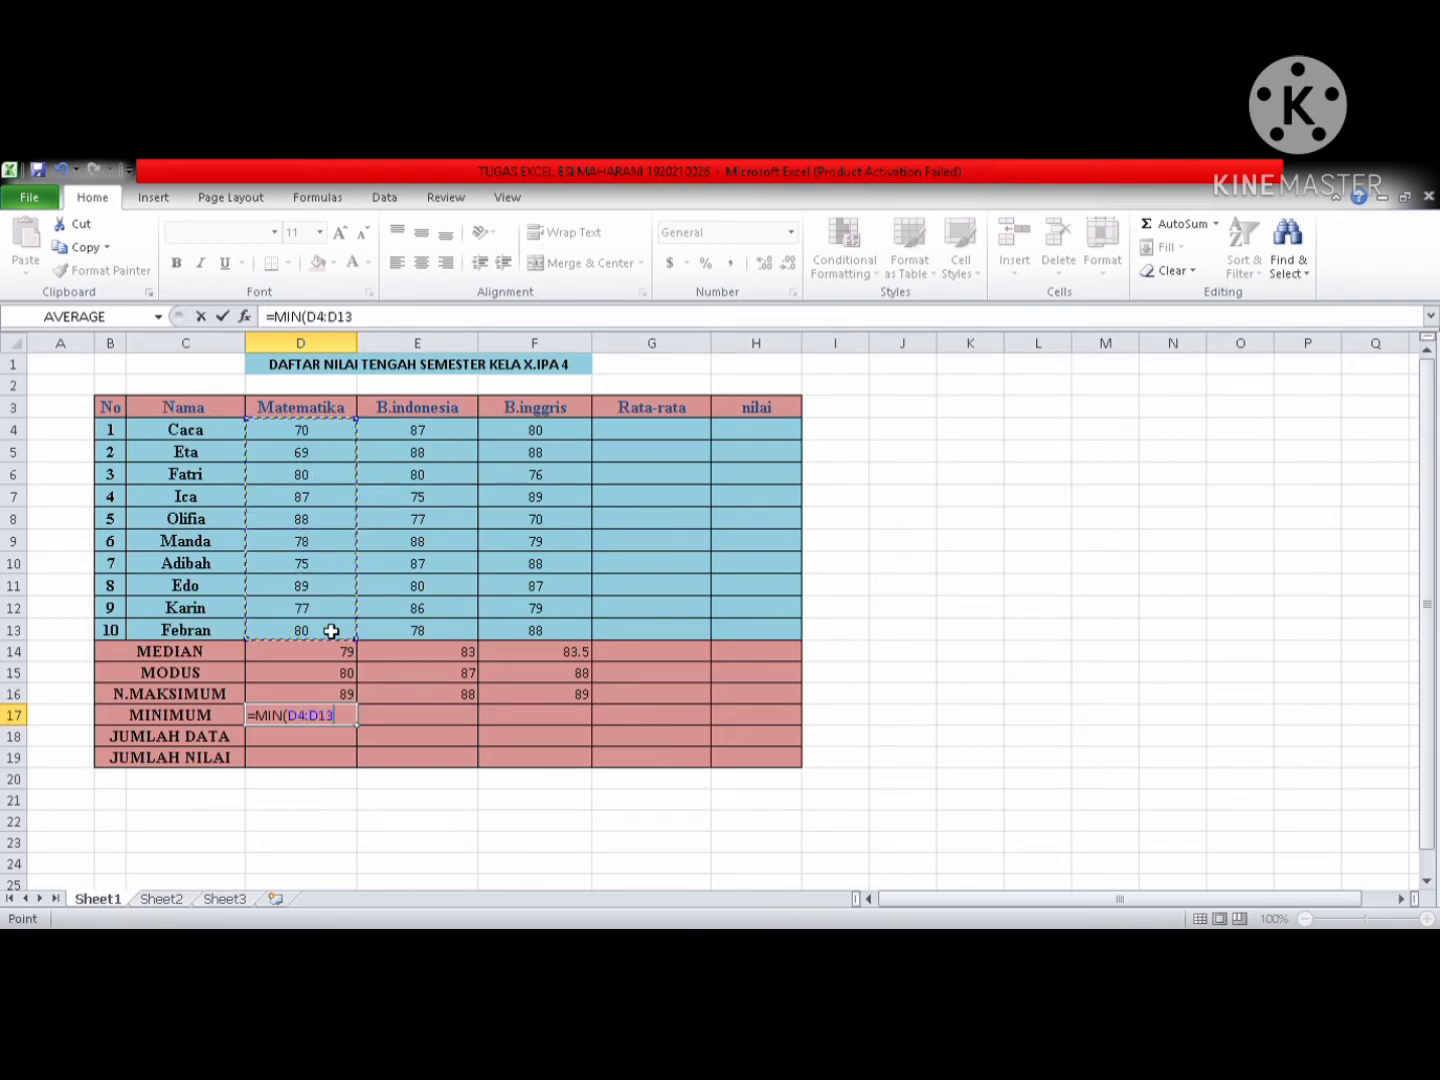
pyautogui.write(')')
pyautogui.press('Return')
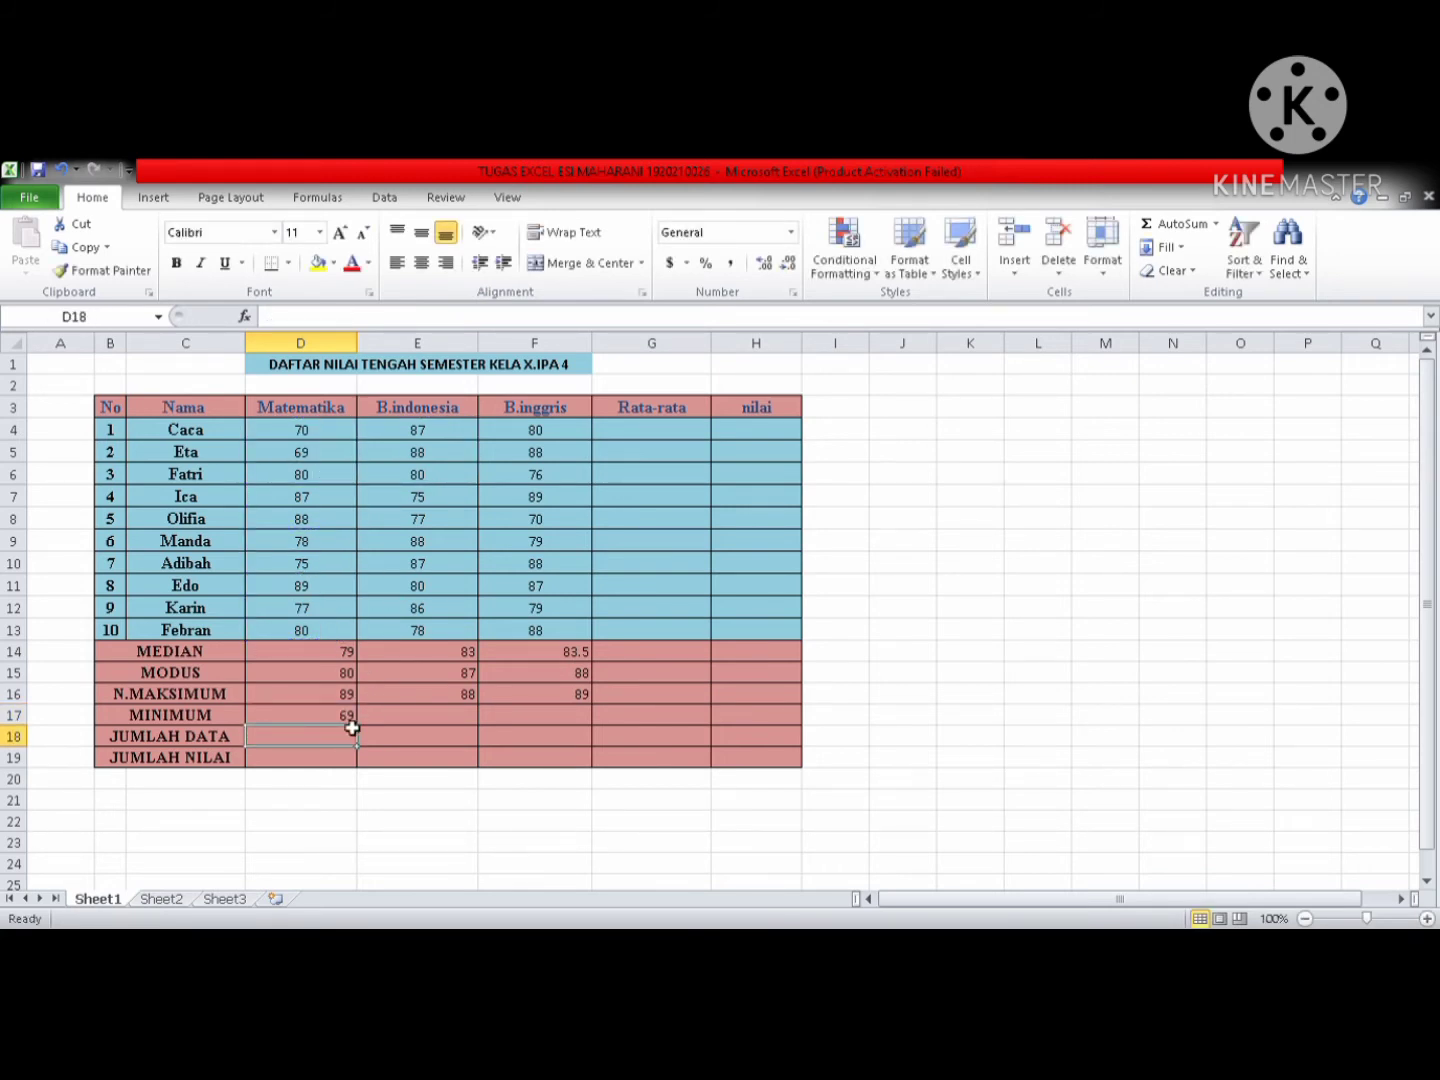
pyautogui.click(347, 716)
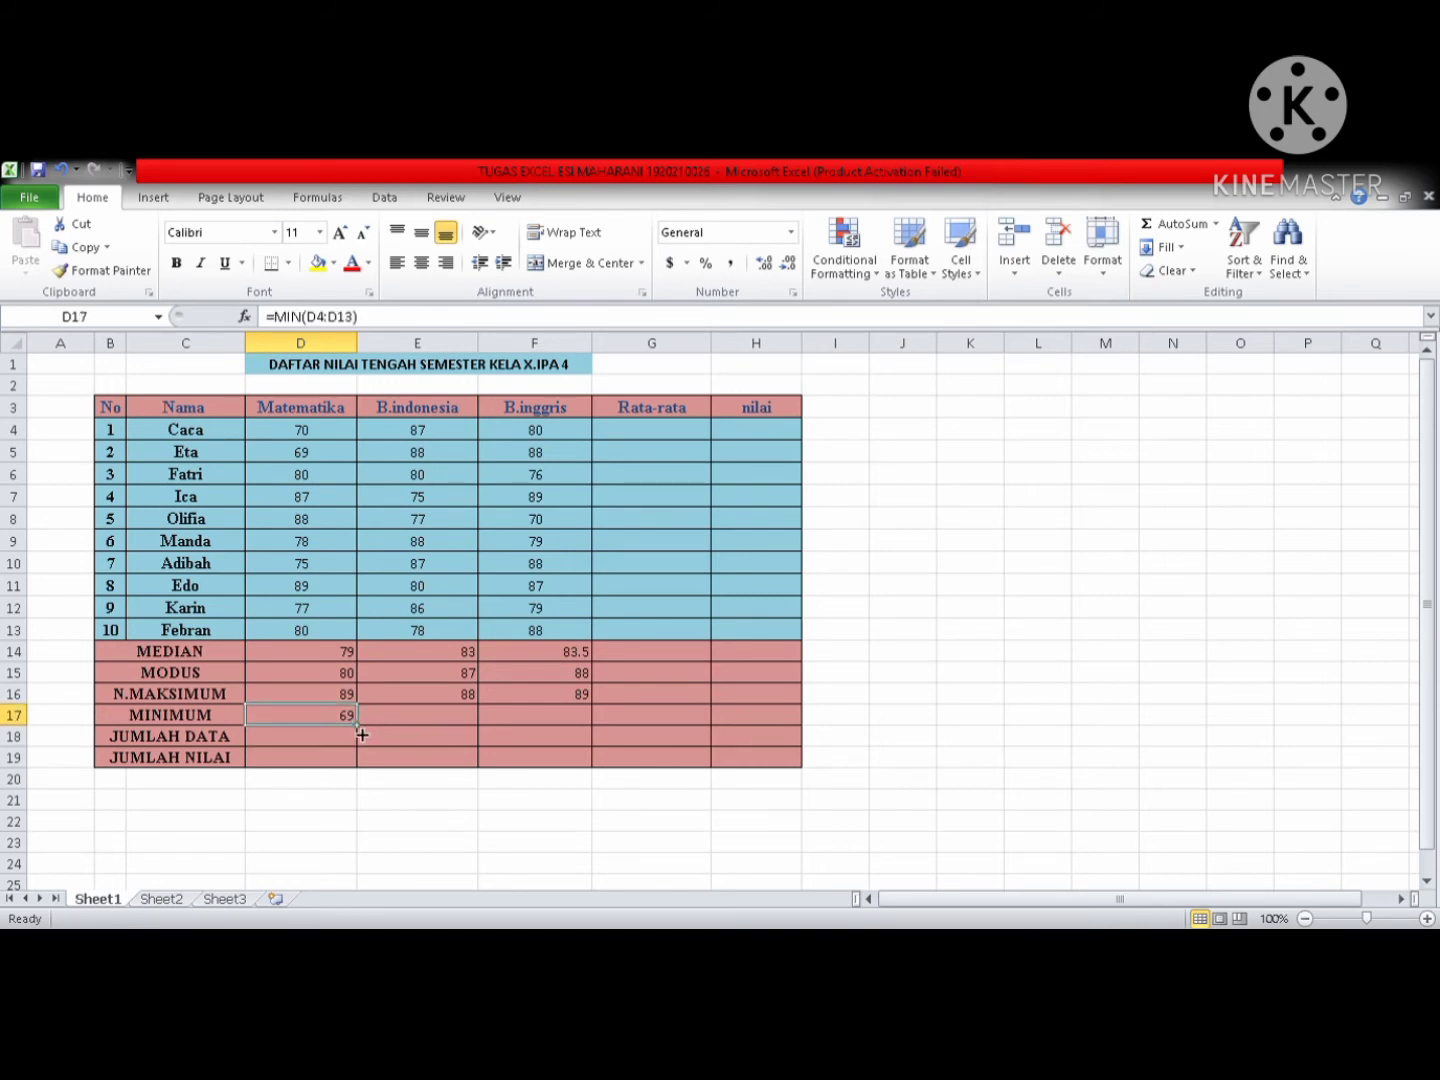
pyautogui.moveTo(361, 734); pyautogui.dragTo(570, 735)
pyautogui.click(332, 741)
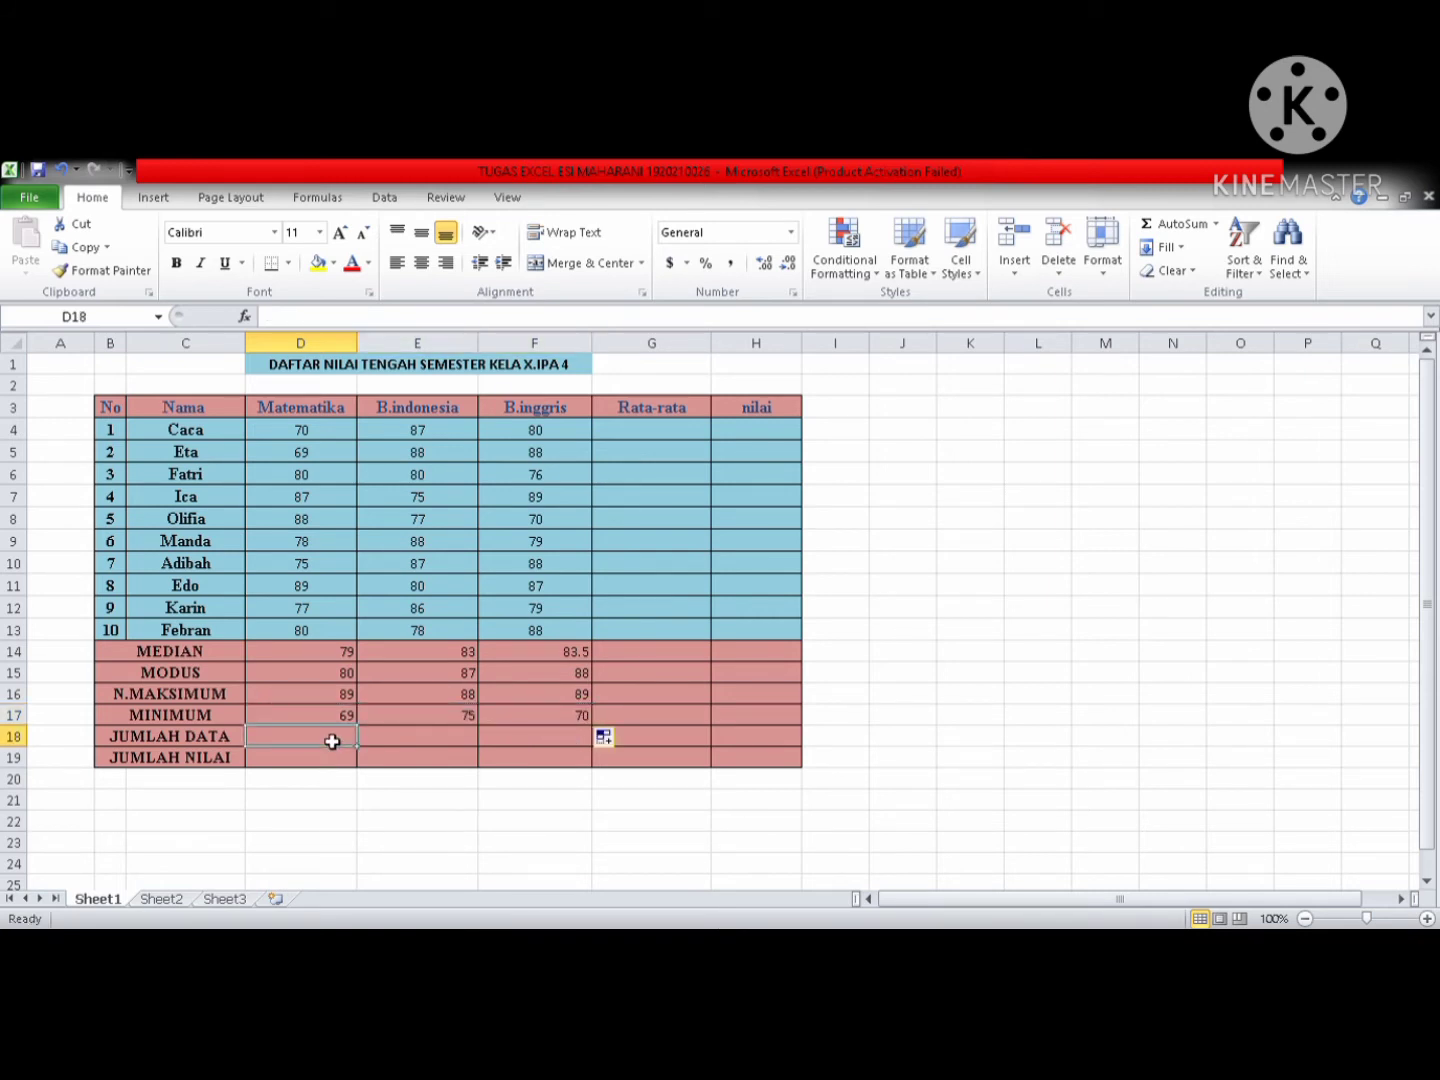
# Enter =COUNT(D4:D13) in D18 and copy it to F18, showing 10 for each subject
pyautogui.doubleClick(332, 741)
pyautogui.write('=')
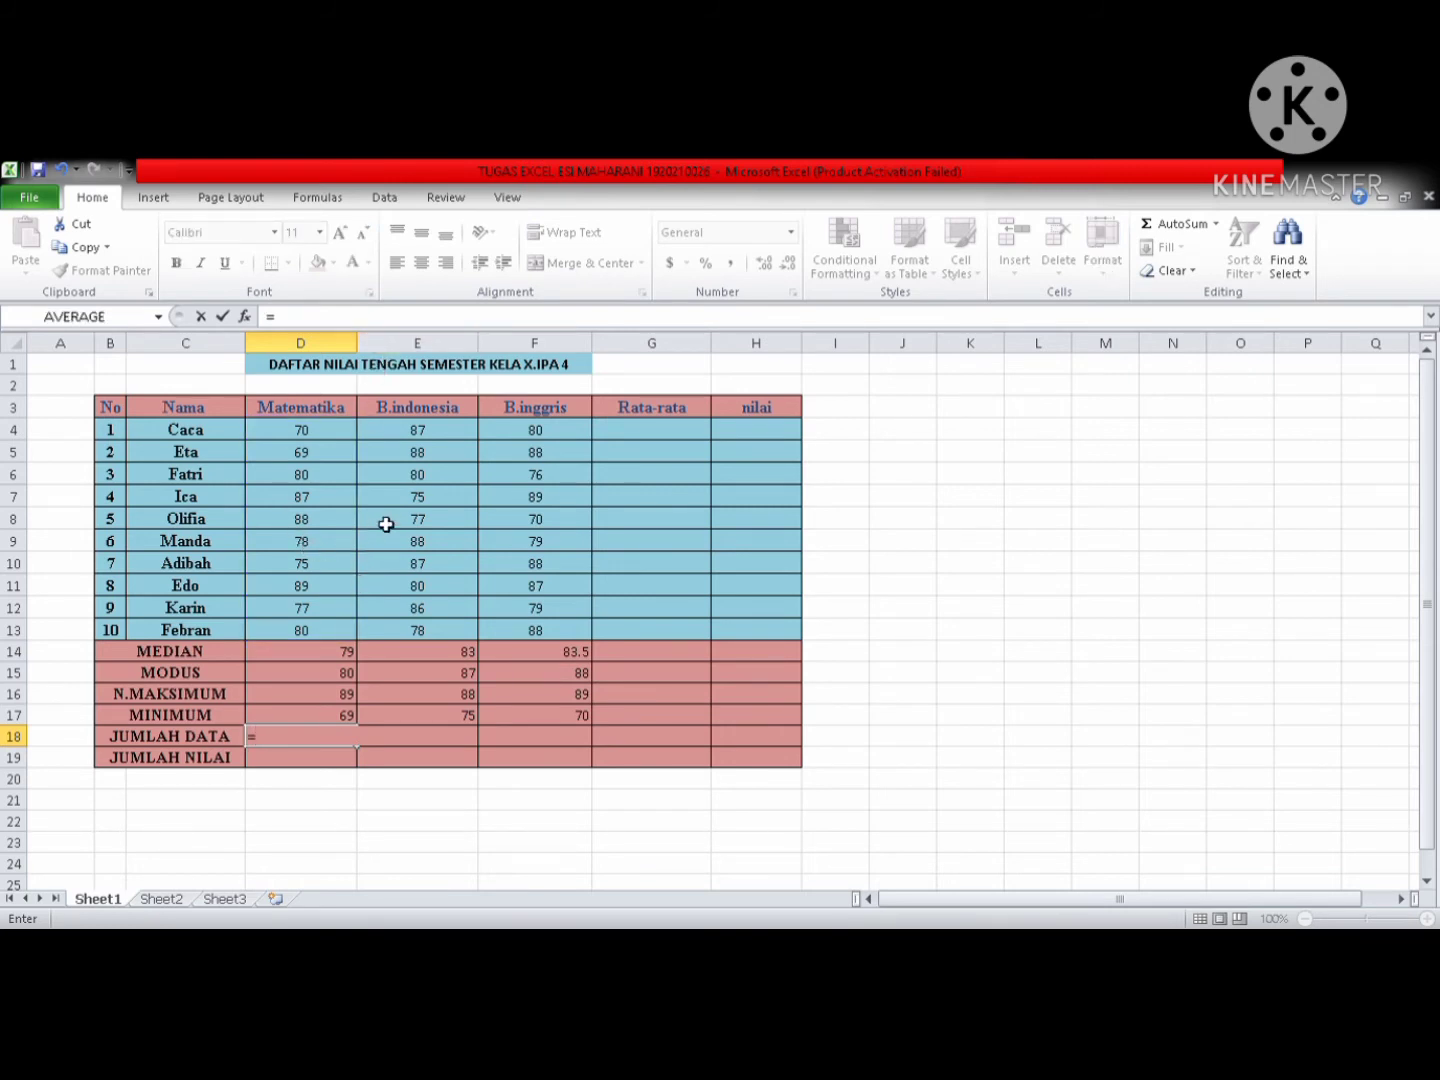
pyautogui.write('C')
pyautogui.write('OU')
pyautogui.write('NT(')
pyautogui.moveTo(347, 428); pyautogui.dragTo(342, 633)
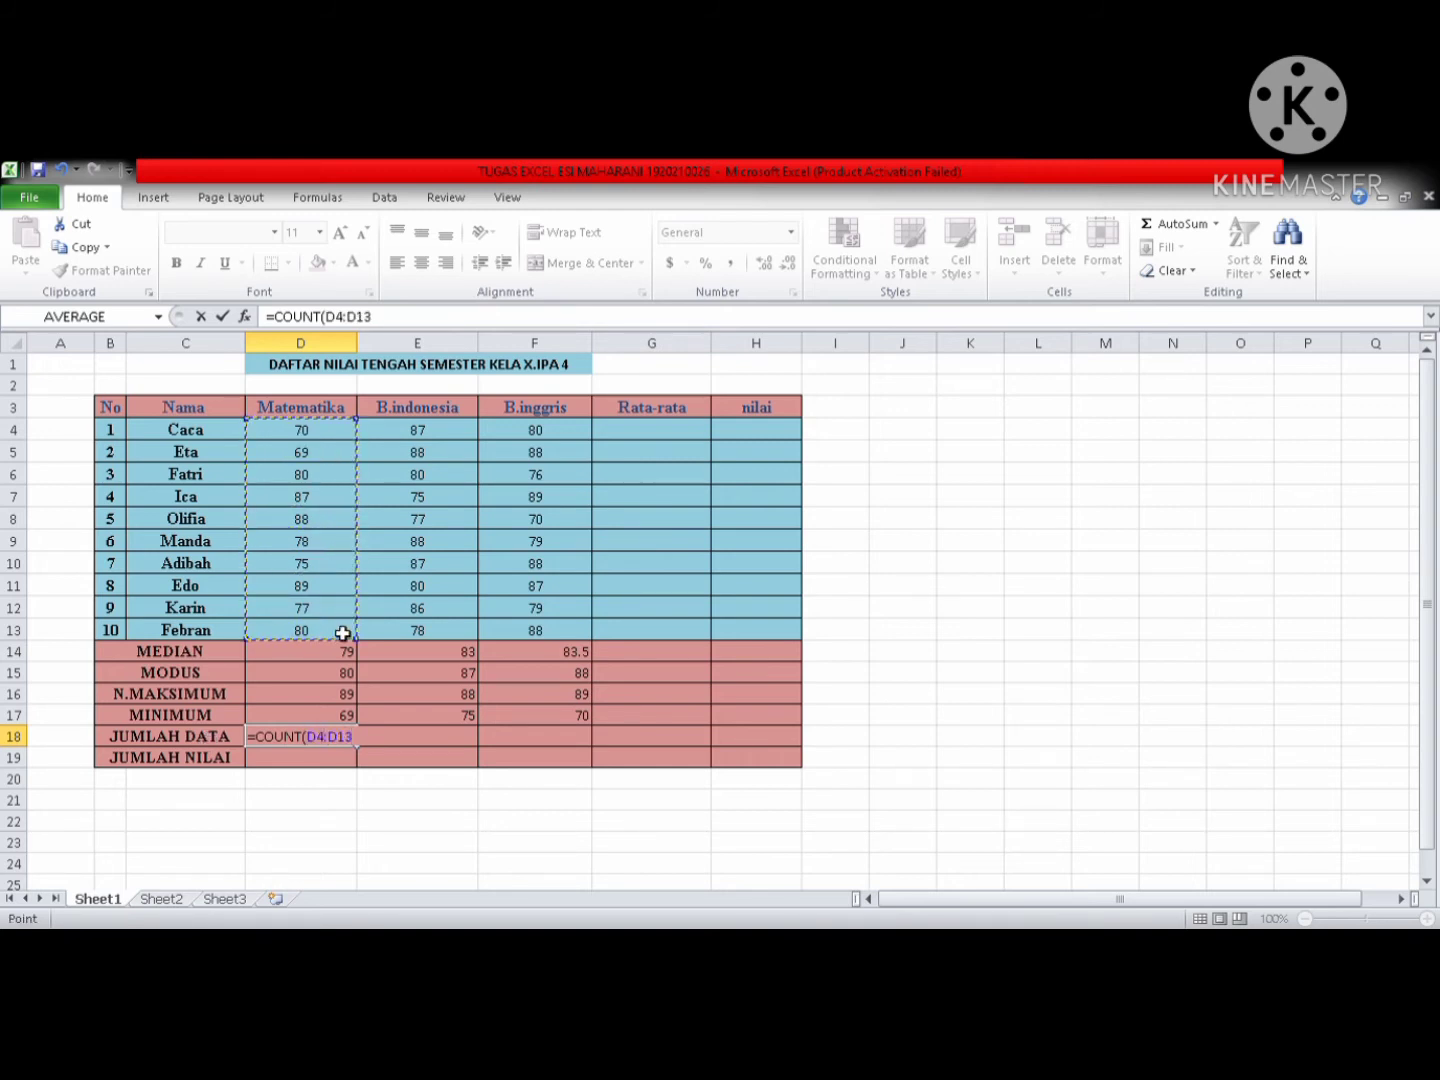
pyautogui.press('Return')
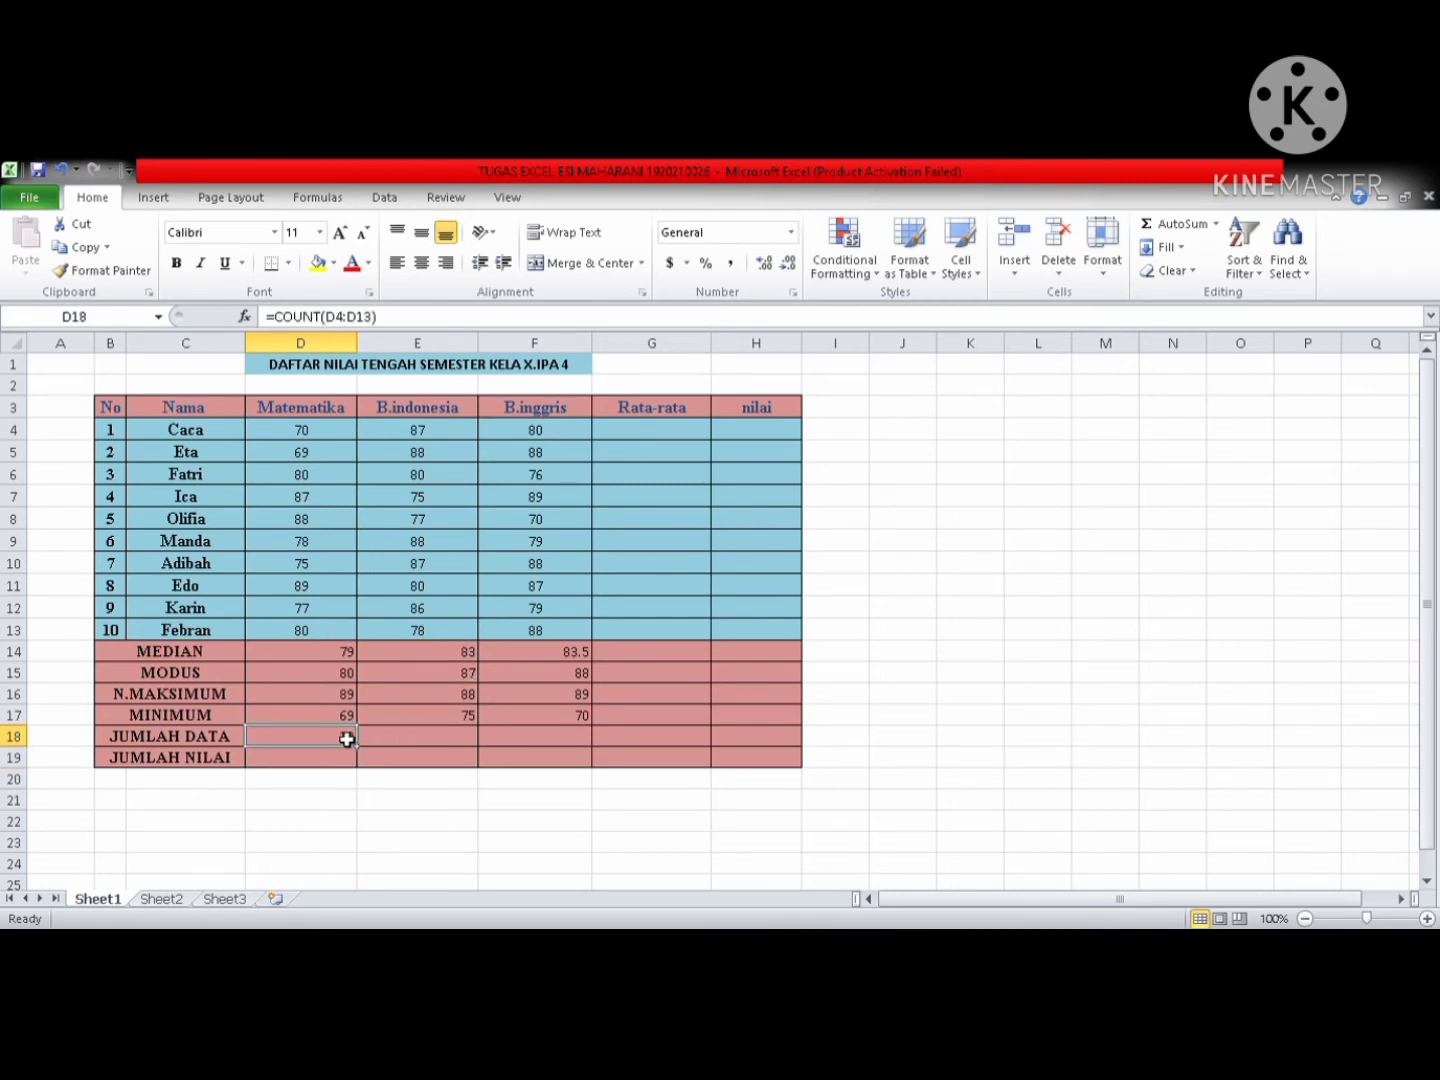
pyautogui.moveTo(360, 747); pyautogui.dragTo(560, 745)
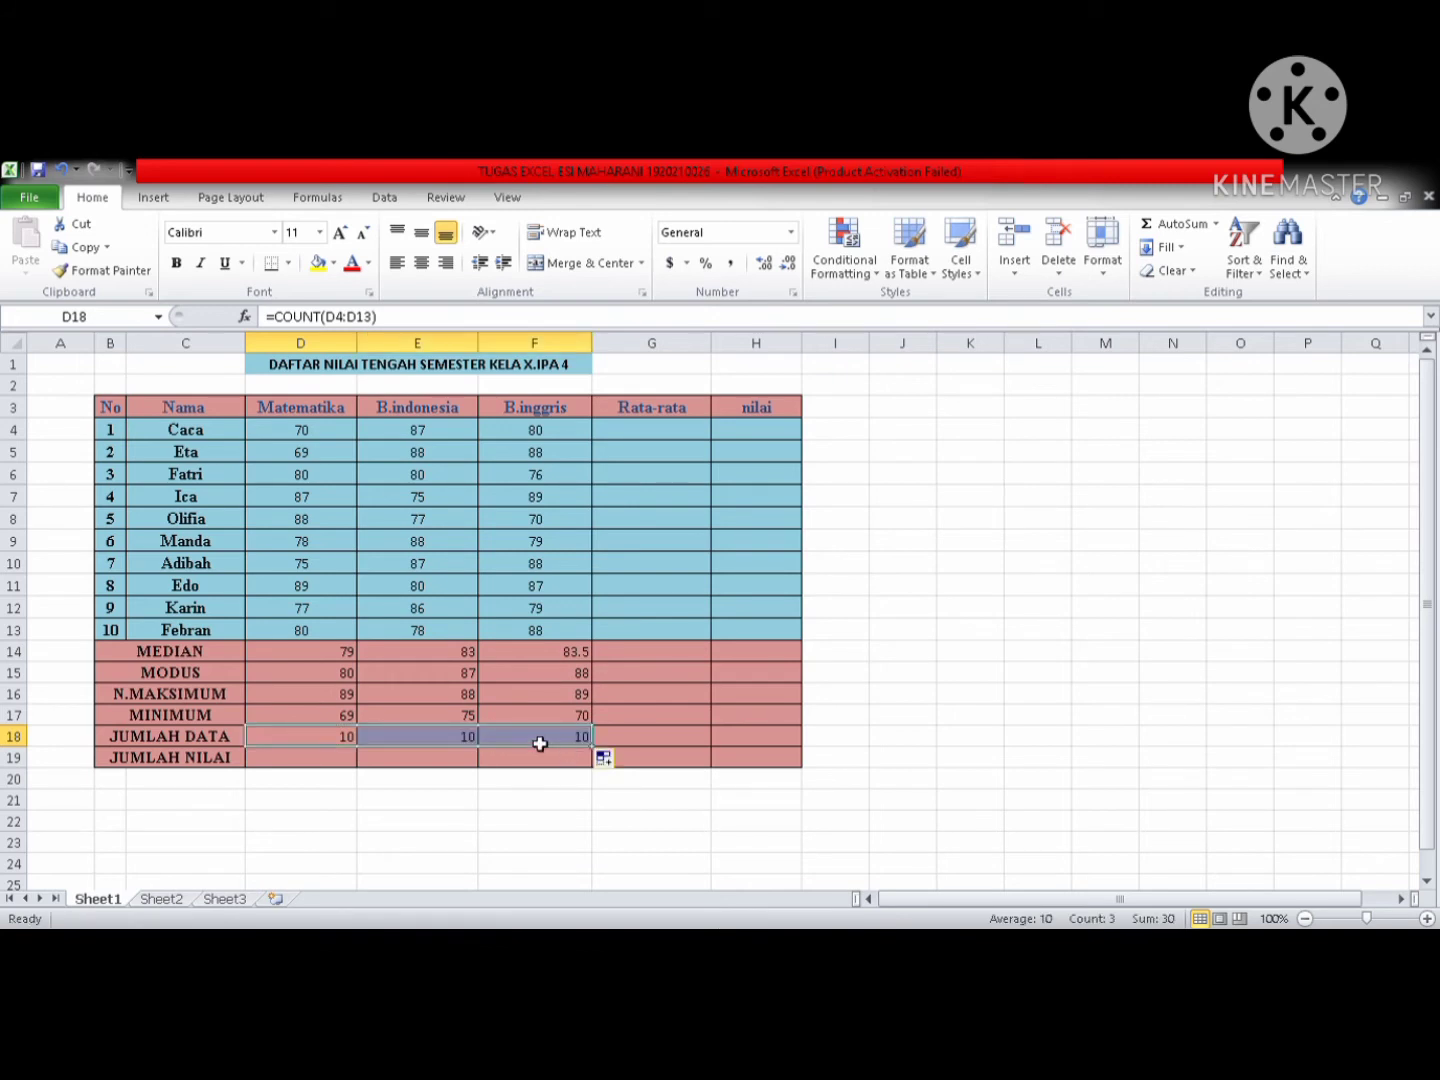
pyautogui.click(294, 767)
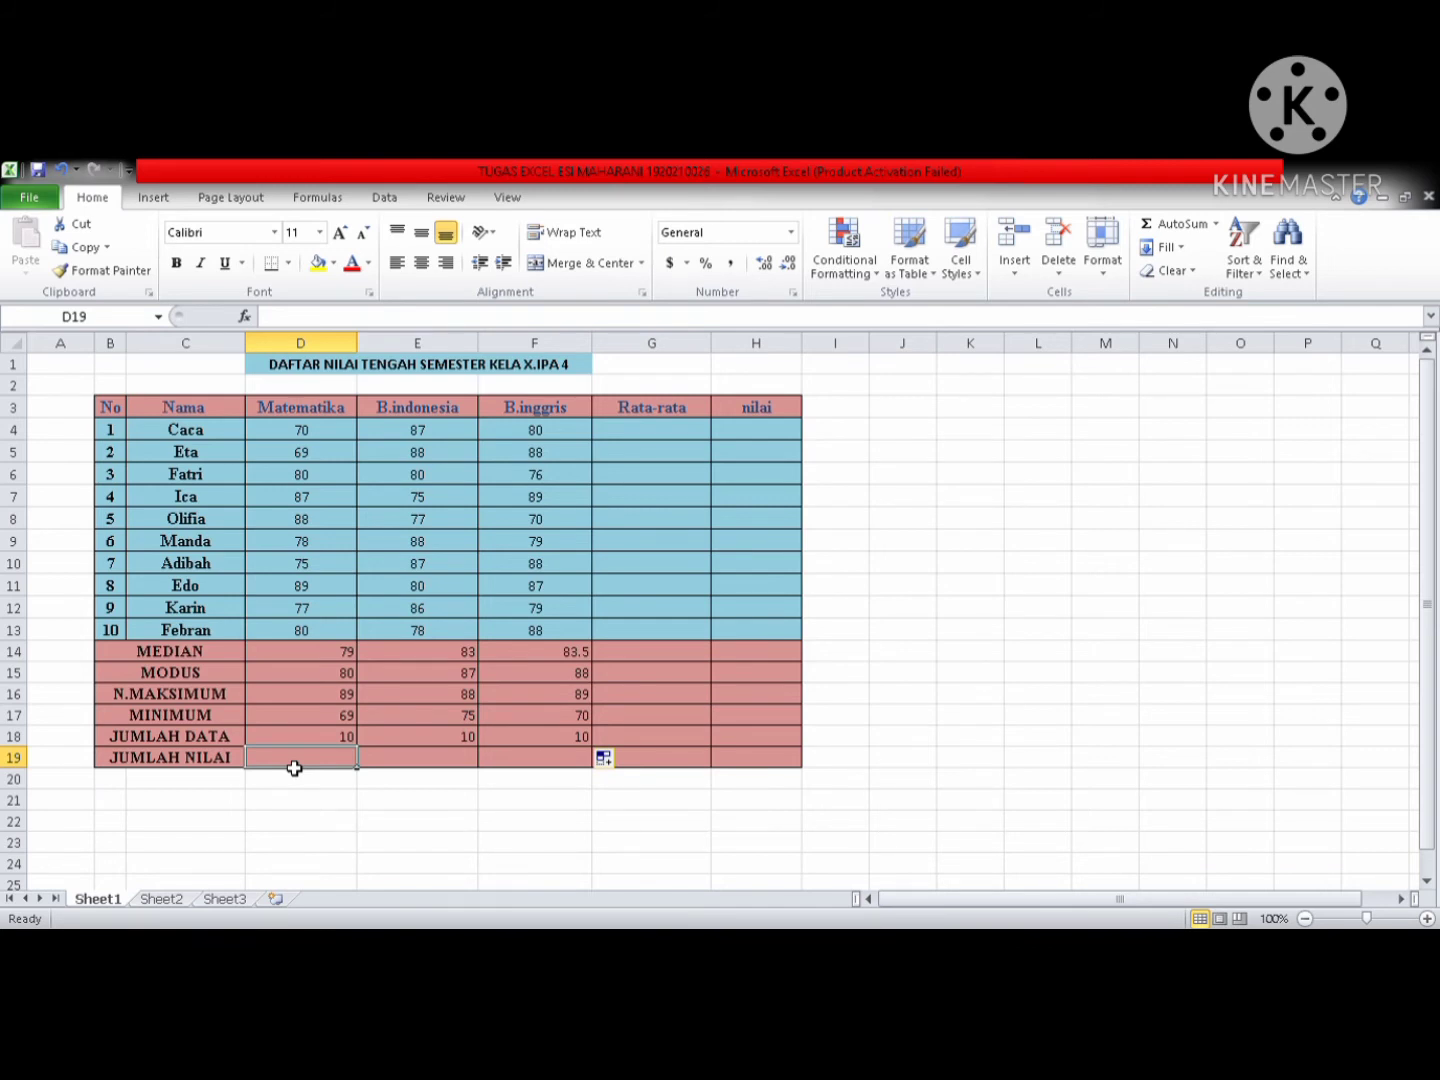
# Enter =SUM(D4:D13) in D19 and copy it to F19, giving 793, 826 and 824
pyautogui.write('=S')
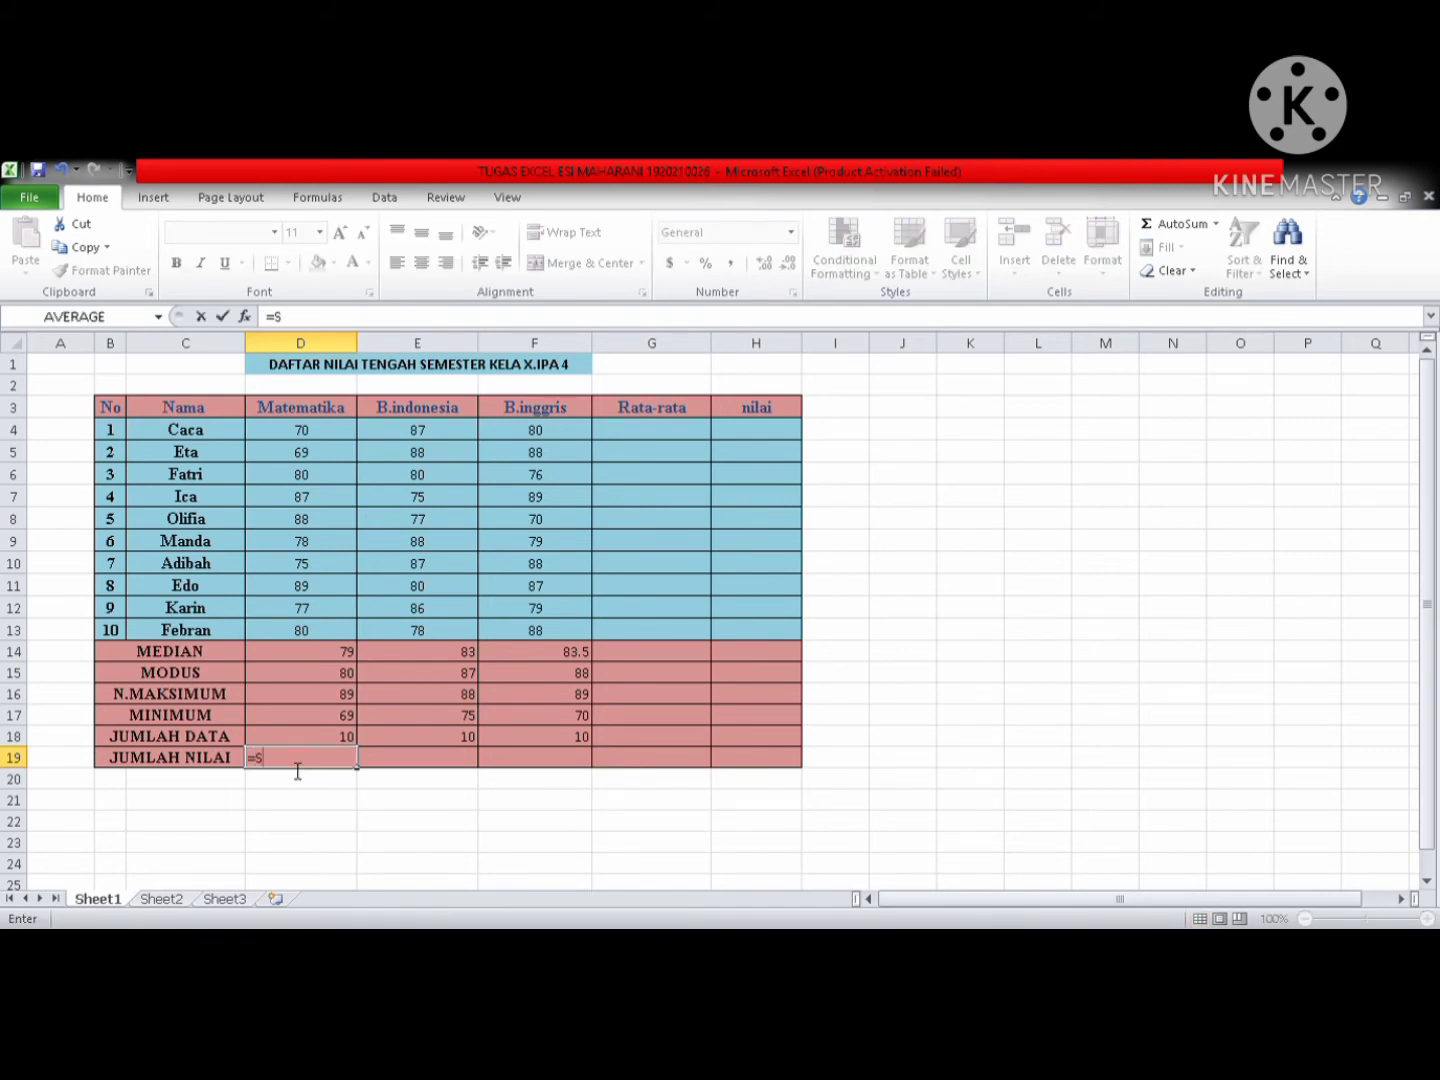
pyautogui.write('UM')
pyautogui.write('(')
pyautogui.moveTo(340, 436); pyautogui.dragTo(334, 642)
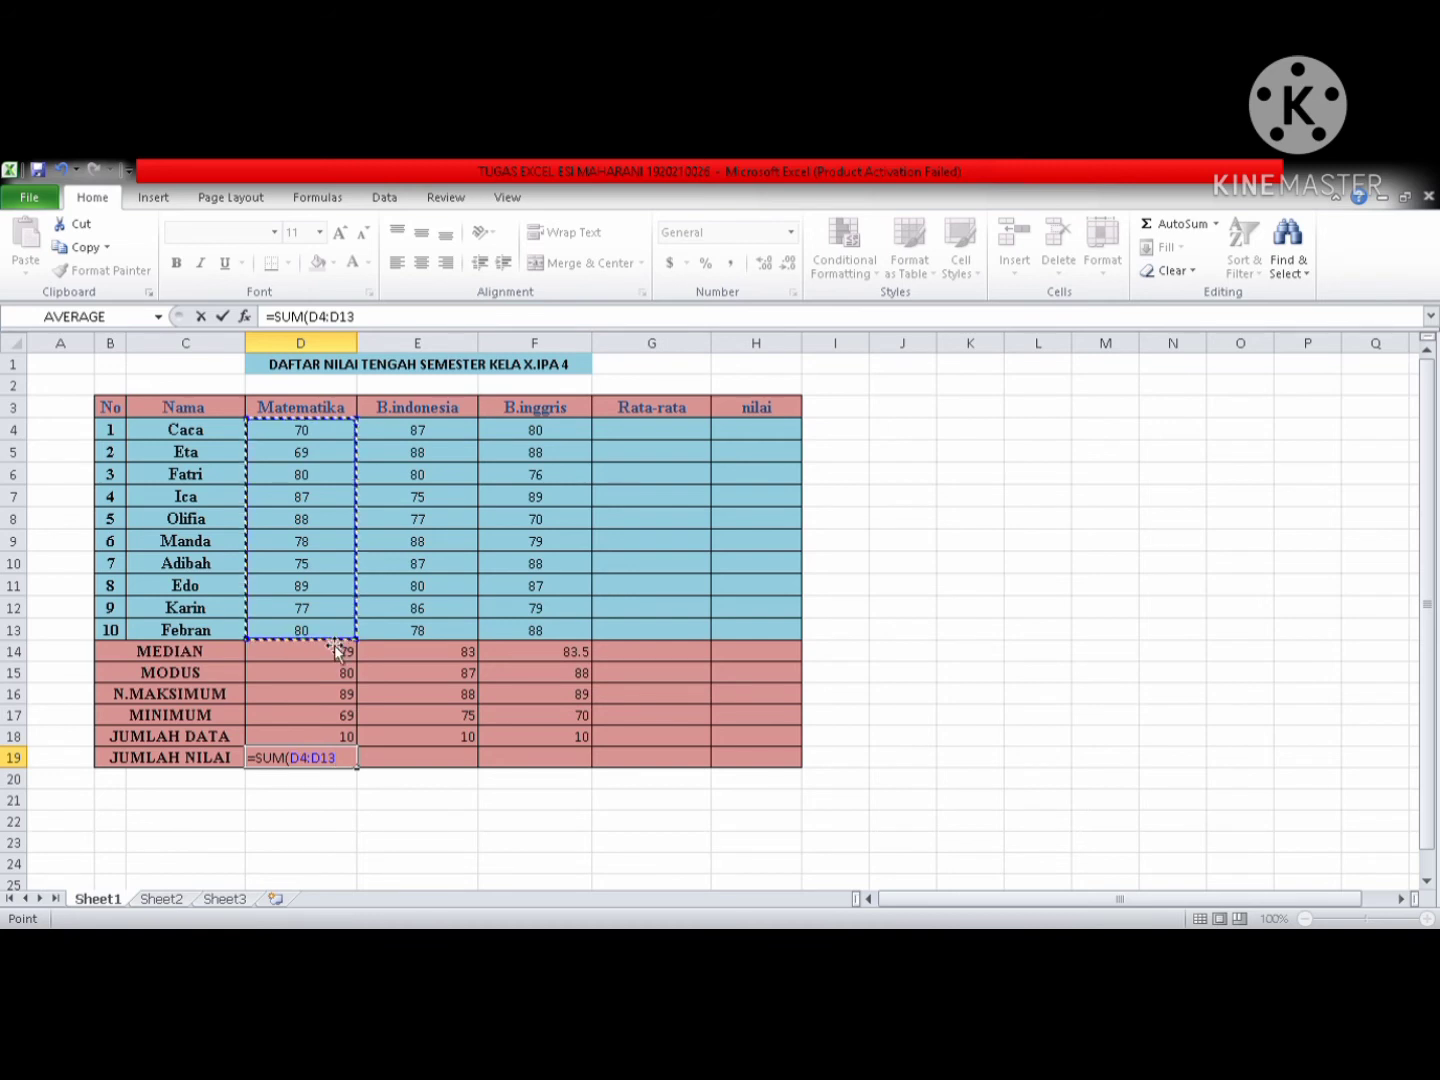
pyautogui.press('Return')
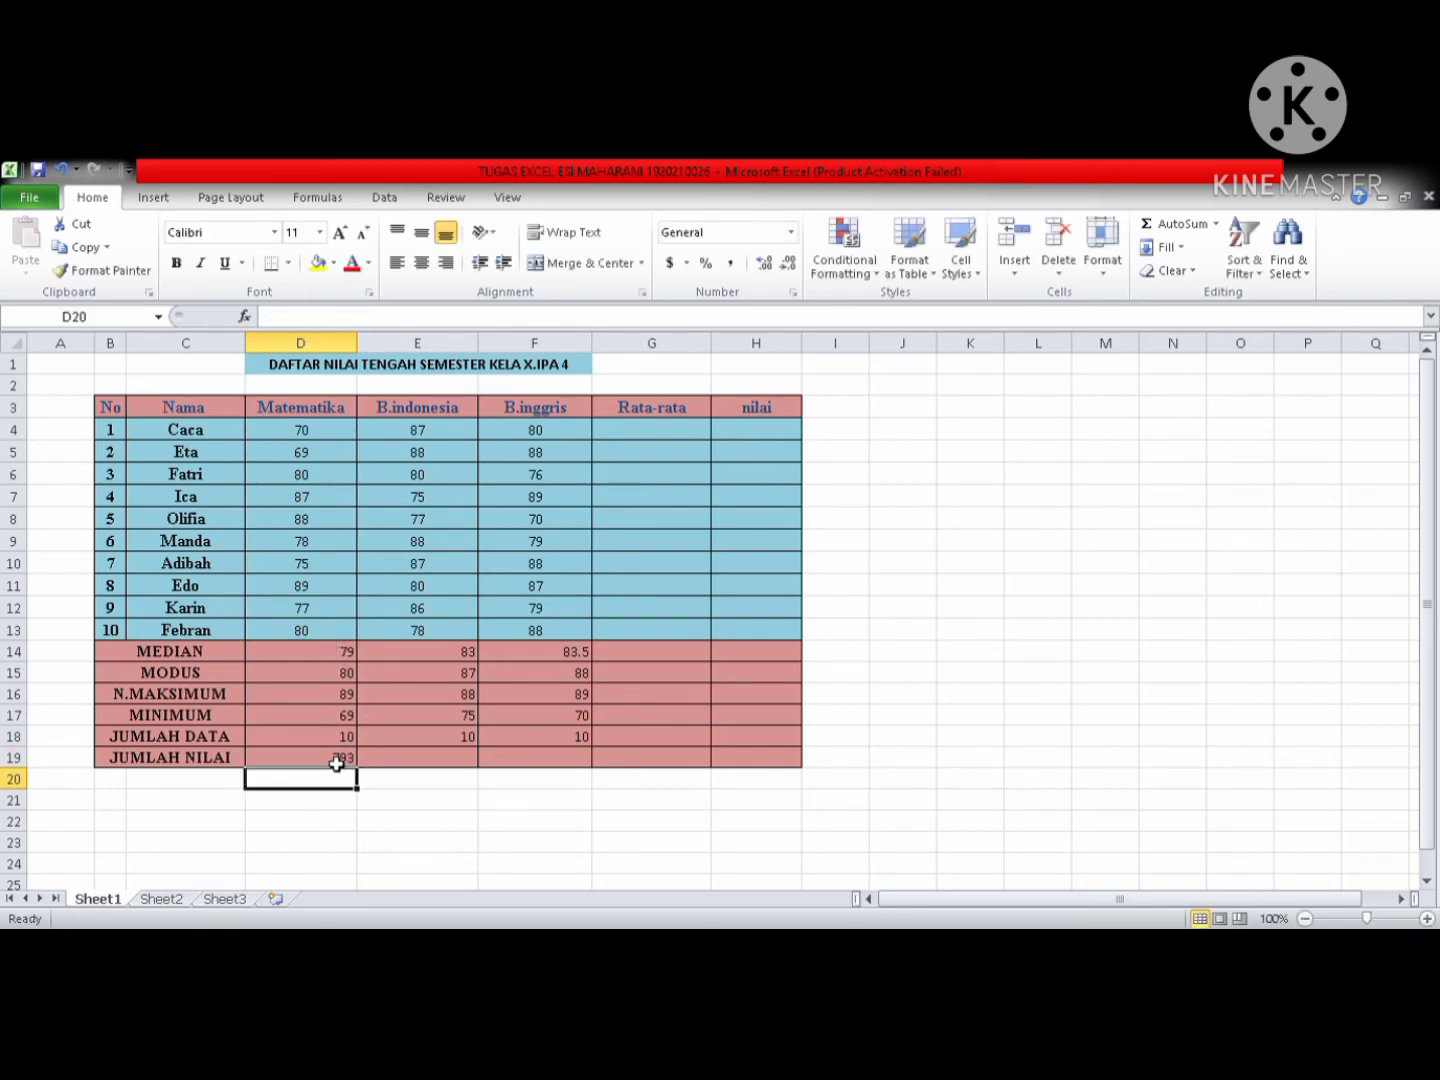
pyautogui.click(334, 760)
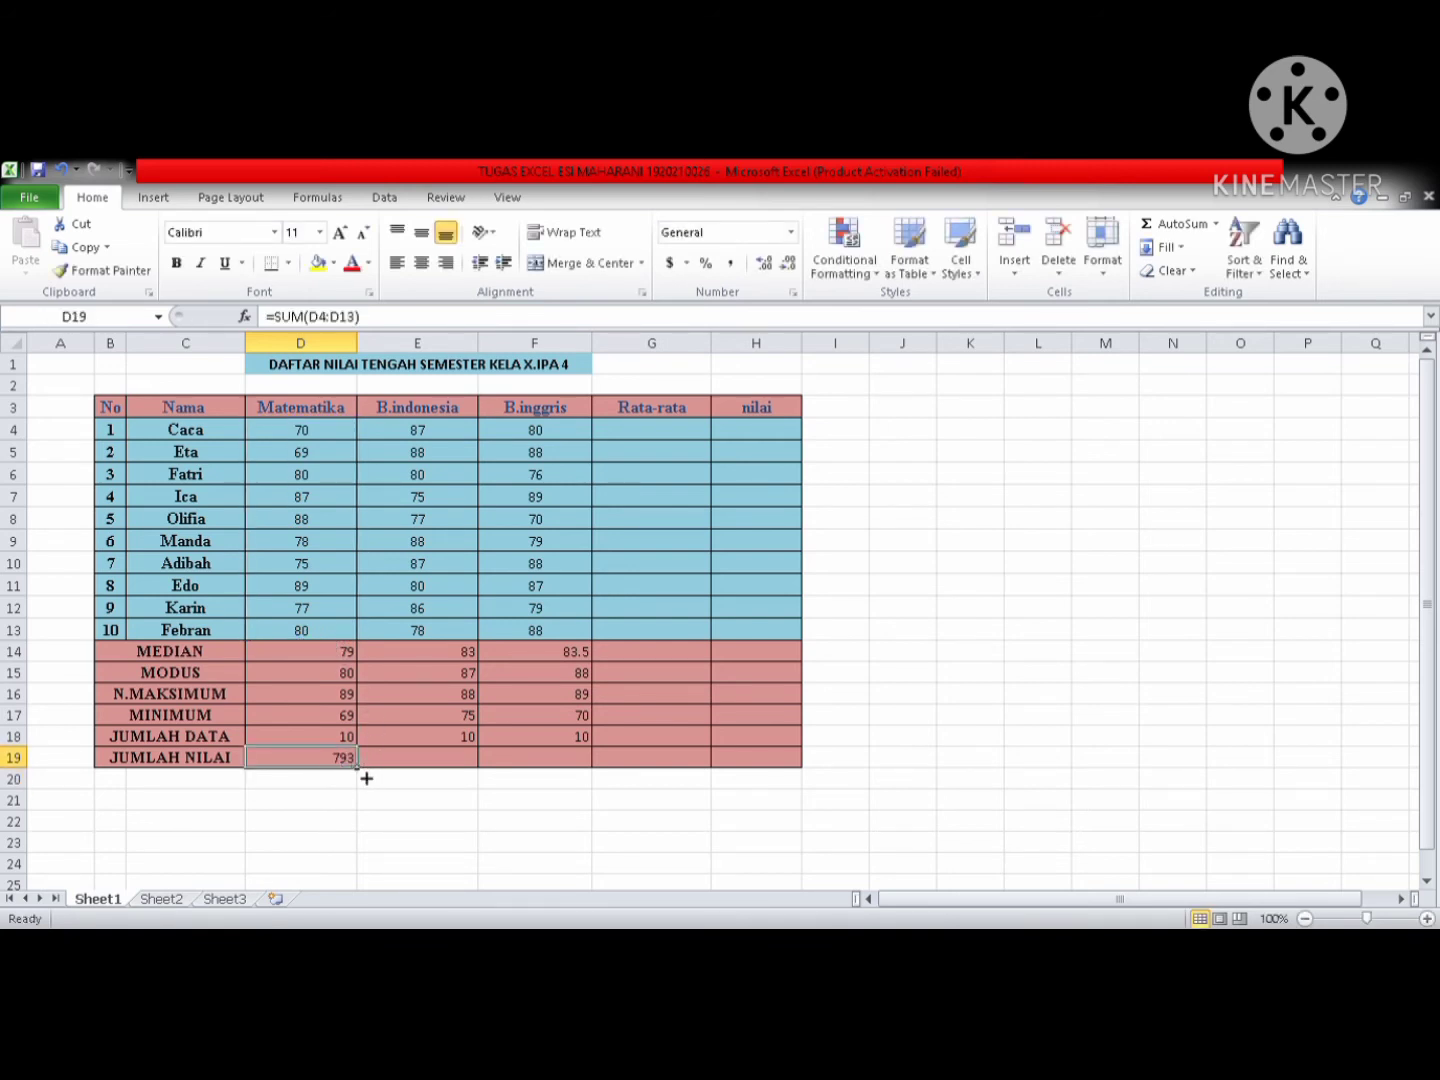
pyautogui.moveTo(364, 778); pyautogui.dragTo(553, 768)
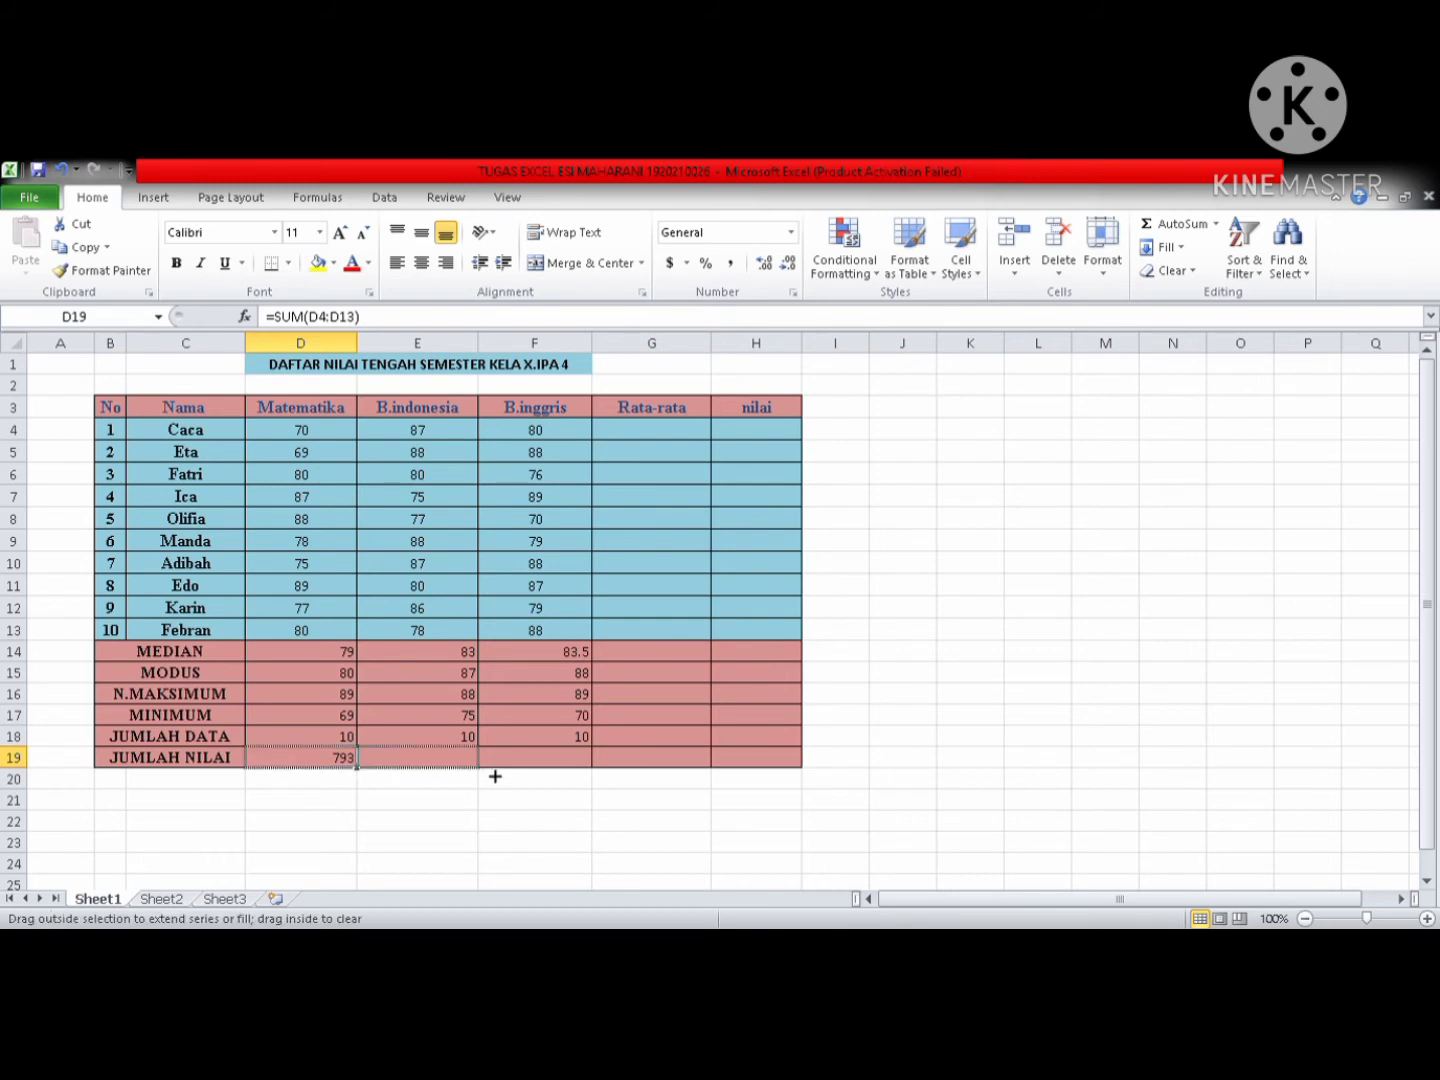
pyautogui.click(1036, 784)
pyautogui.click(670, 441)
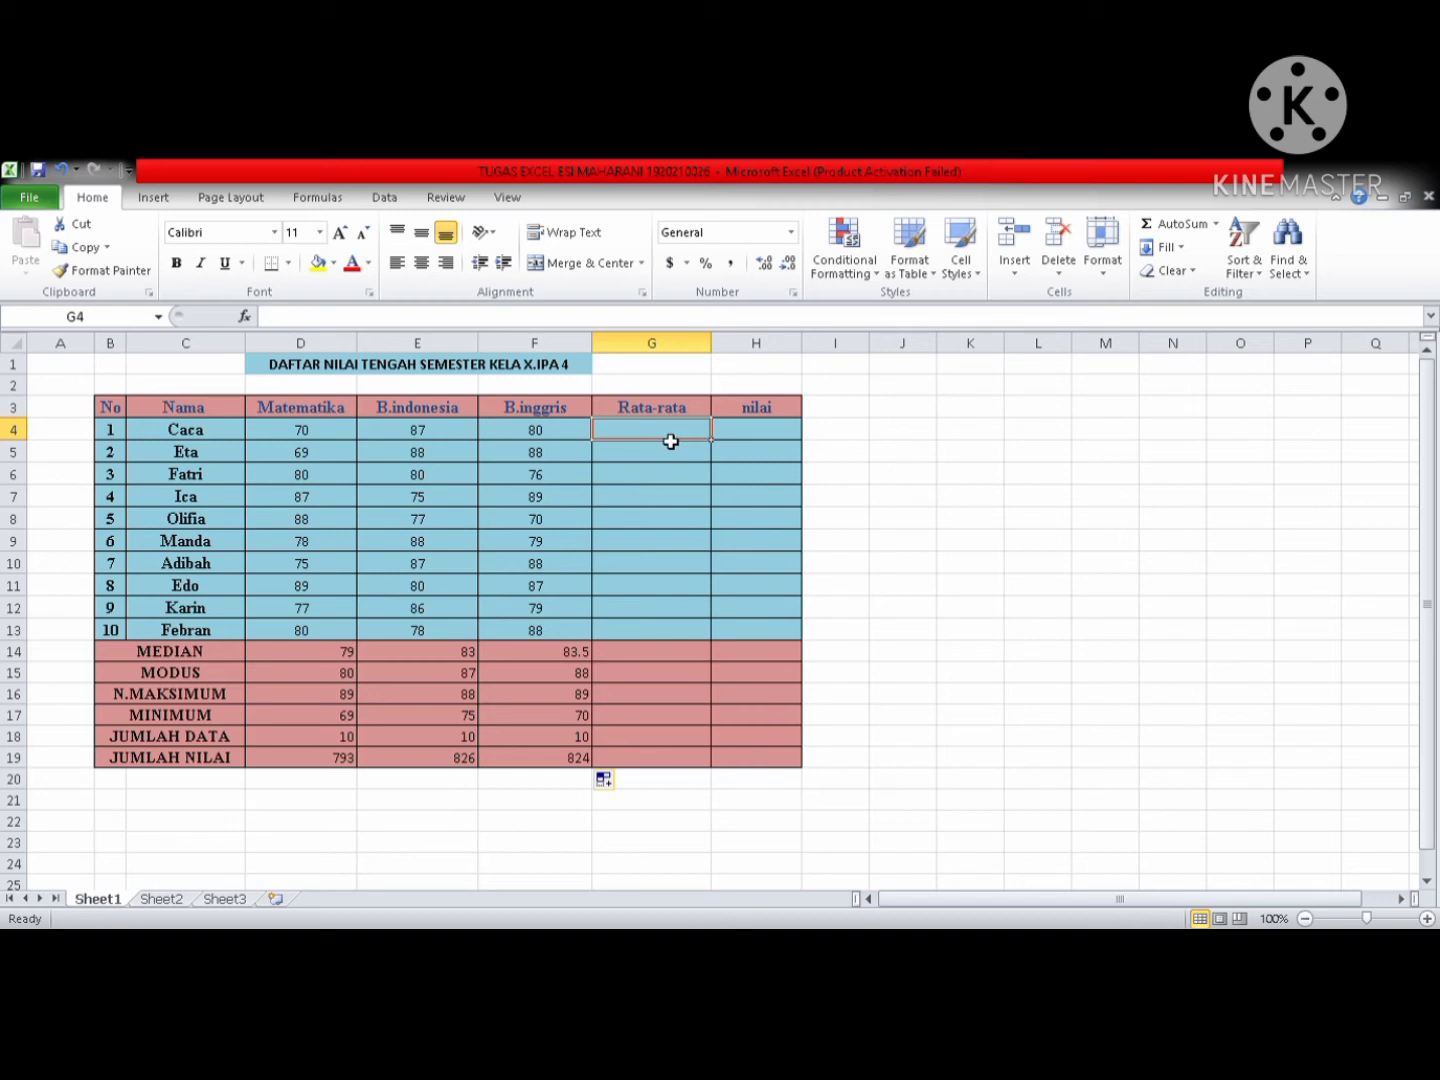
# Enter =AVERAGE(D4:F4) in G4 and fill it down to G13 for all ten students
pyautogui.write('=A')
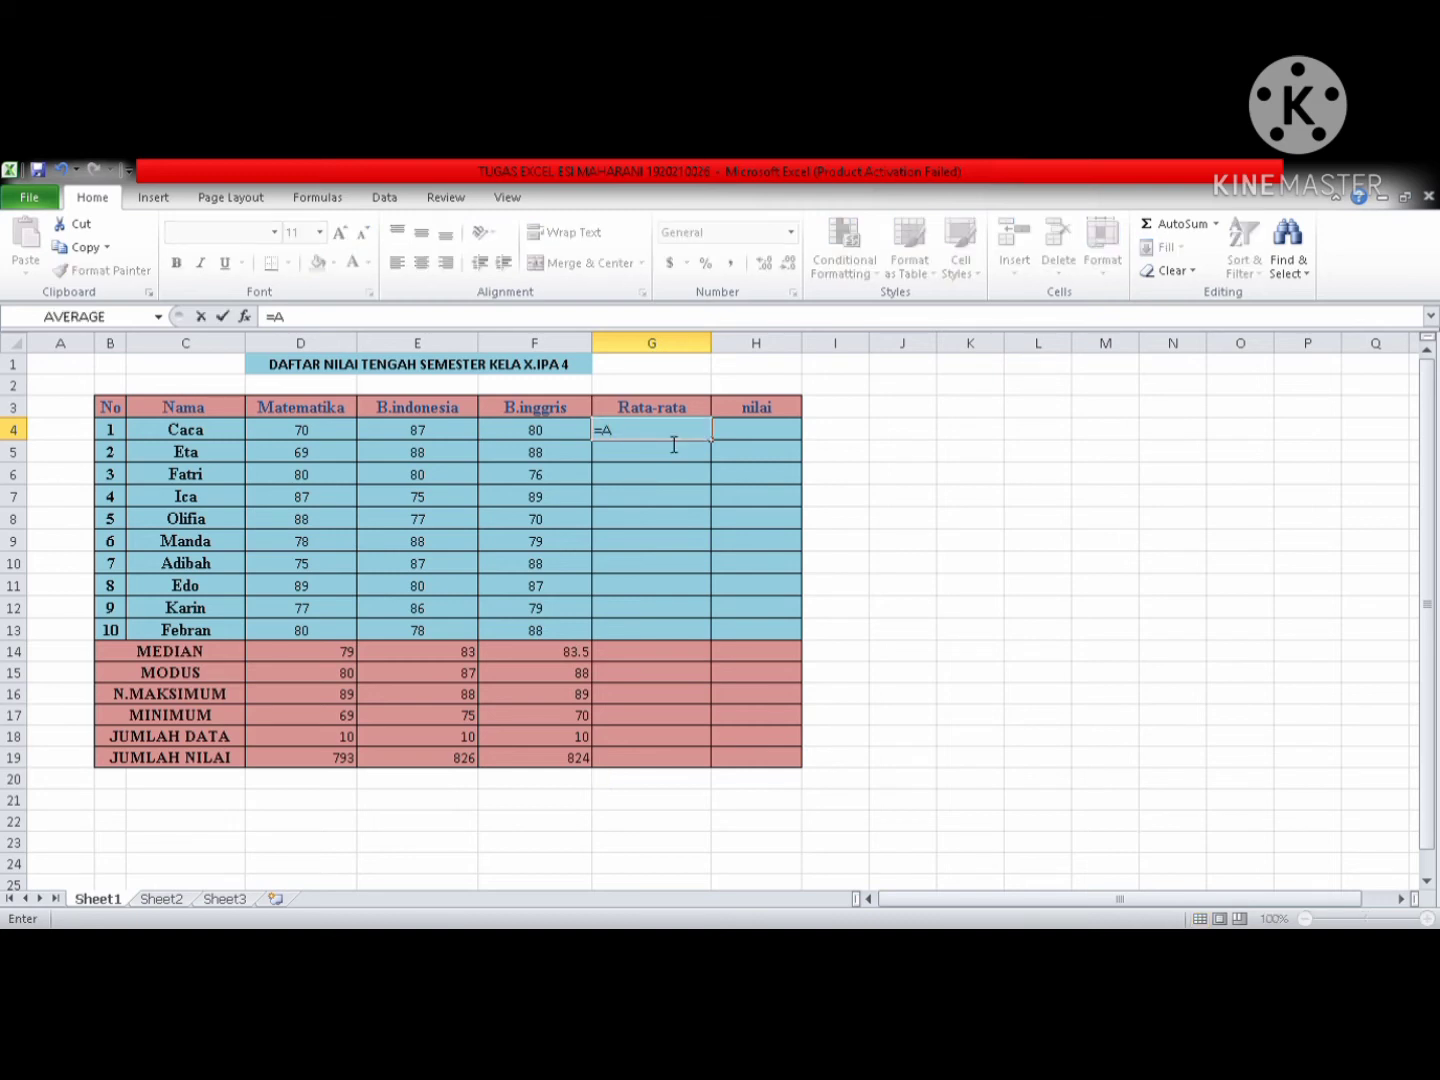
pyautogui.write('V')
pyautogui.write('W')
pyautogui.press('BackSpace')
pyautogui.write('E')
pyautogui.press('Tab')
pyautogui.moveTo(305, 431); pyautogui.dragTo(518, 436)
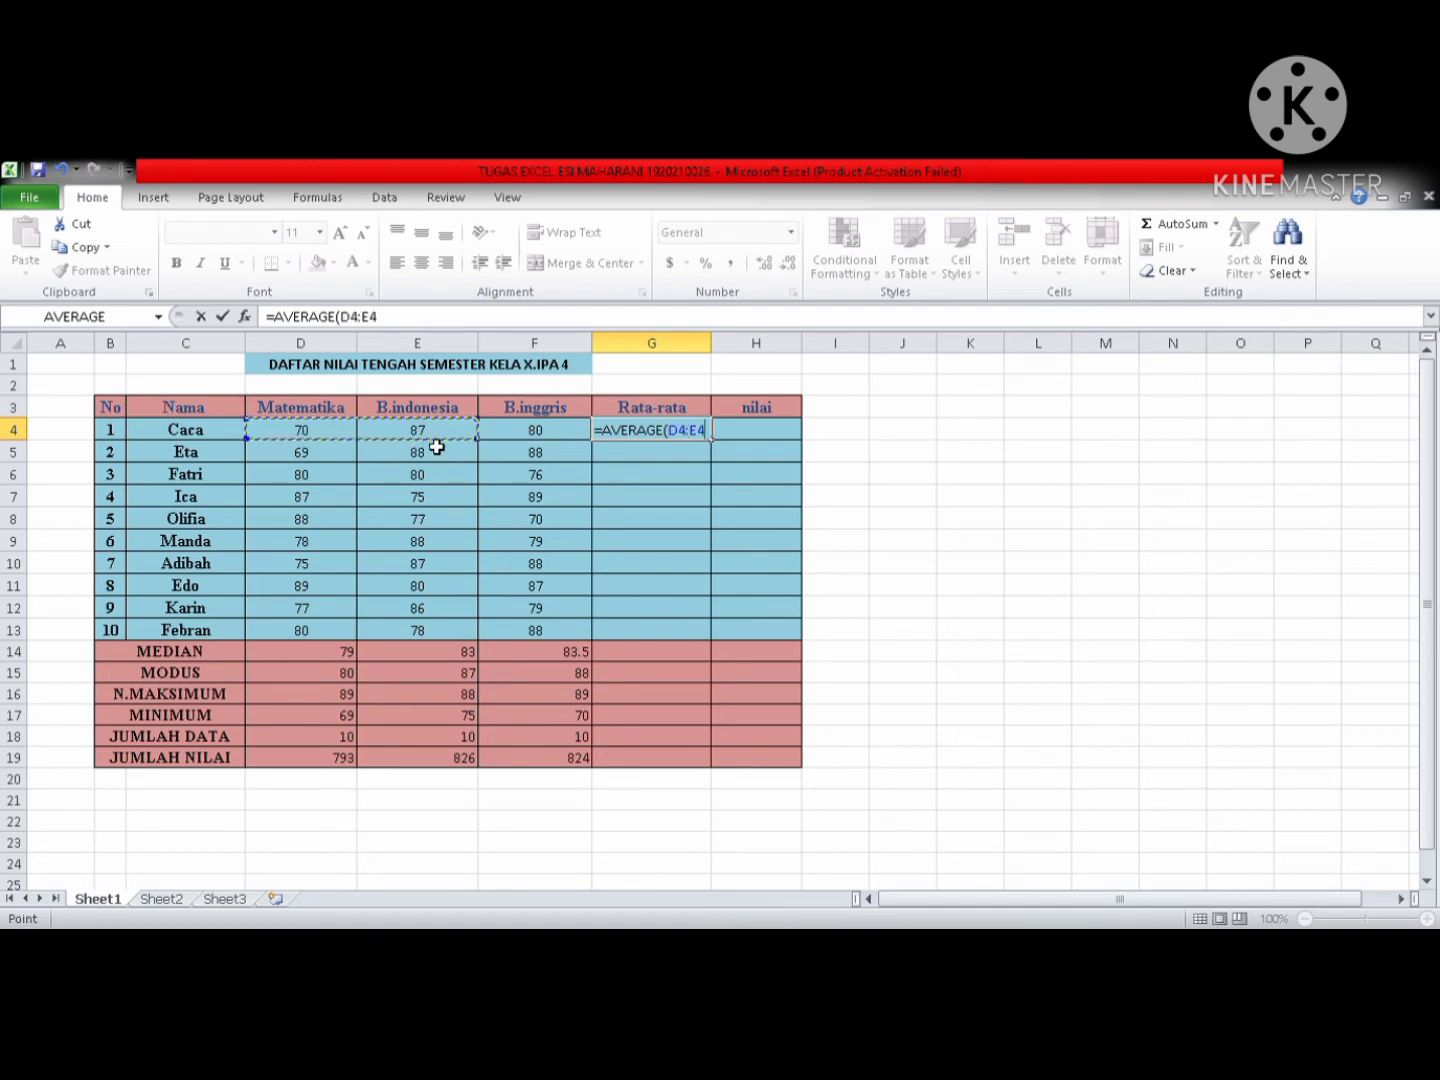
pyautogui.press('Return')
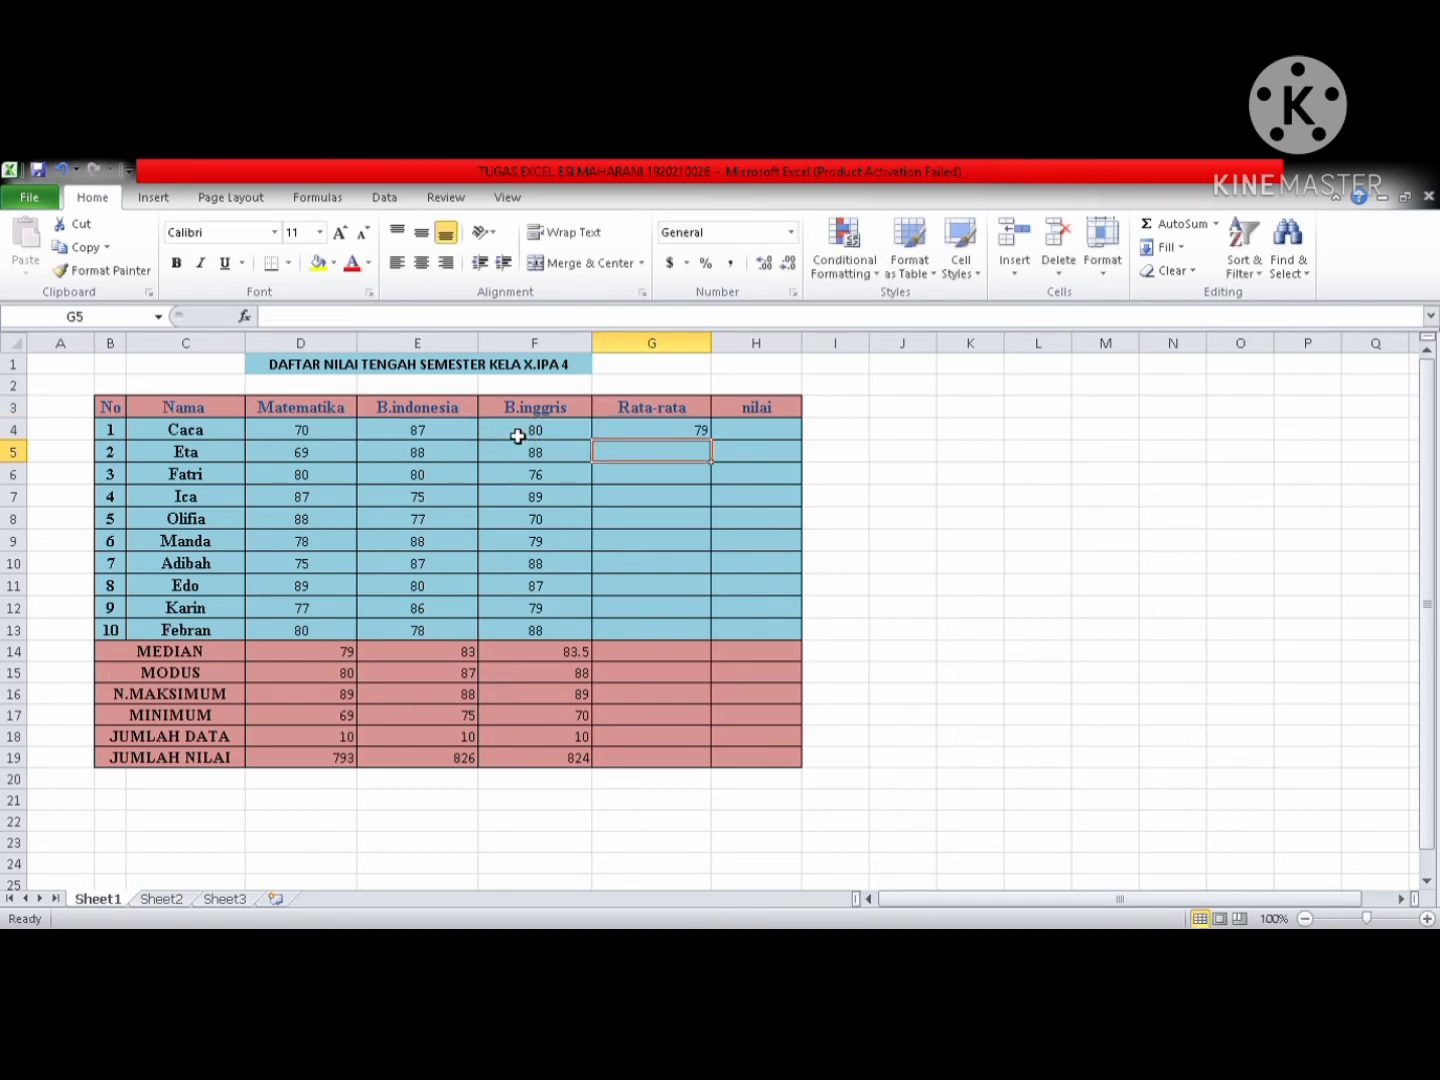
pyautogui.click(690, 430)
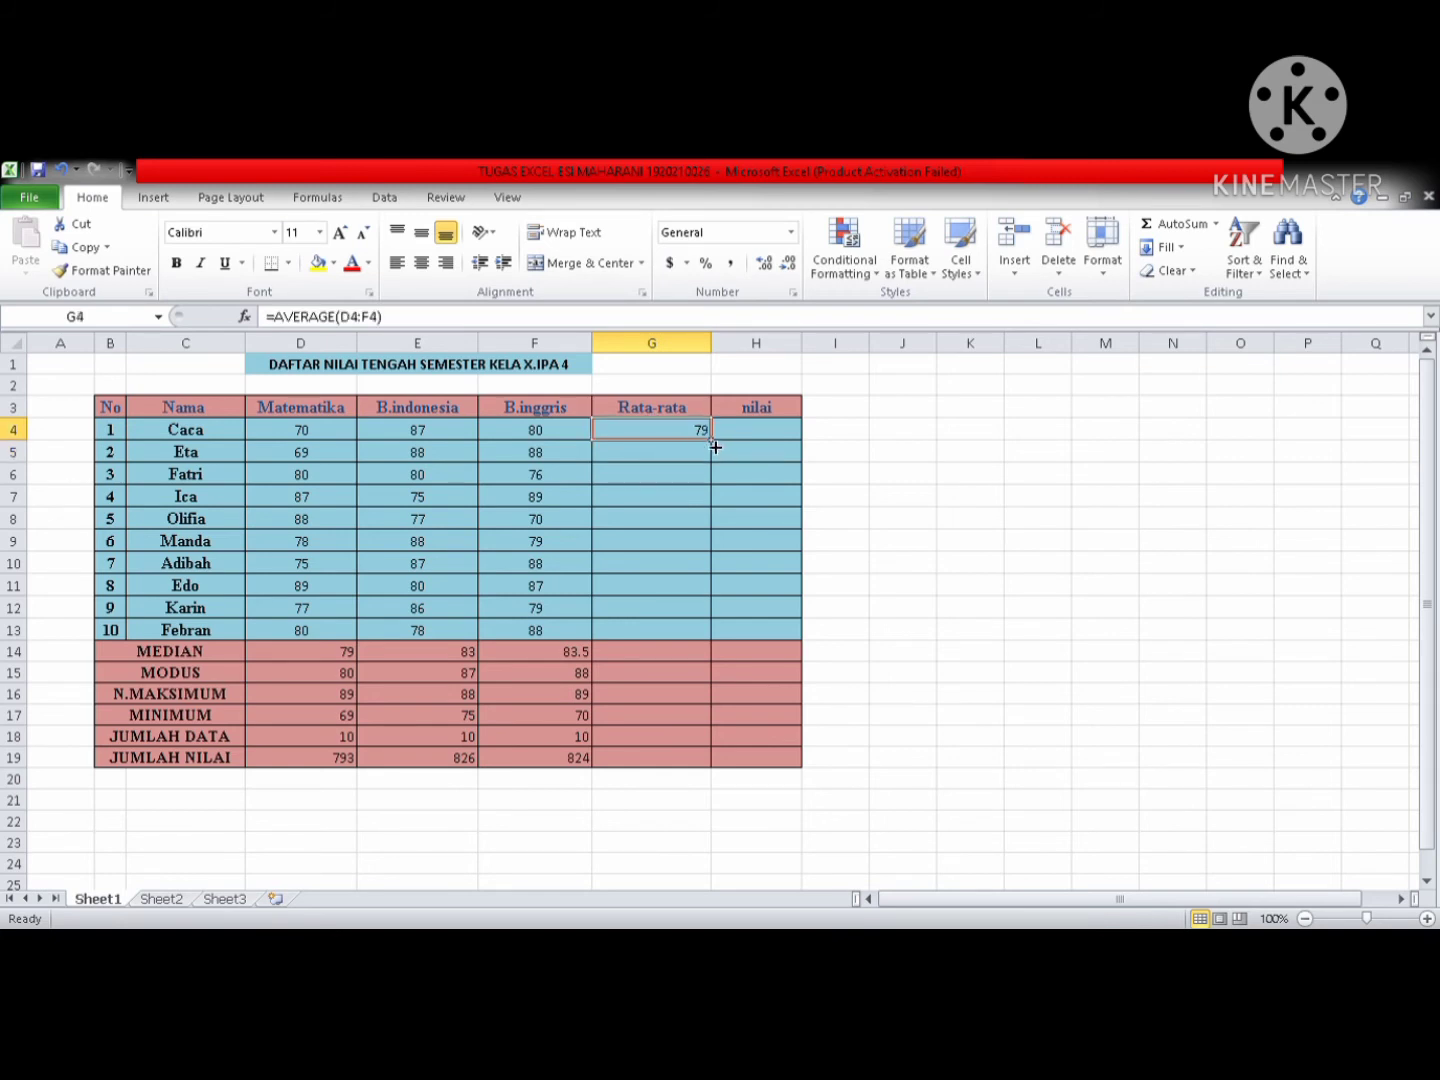
pyautogui.moveTo(716, 448); pyautogui.dragTo(700, 650)
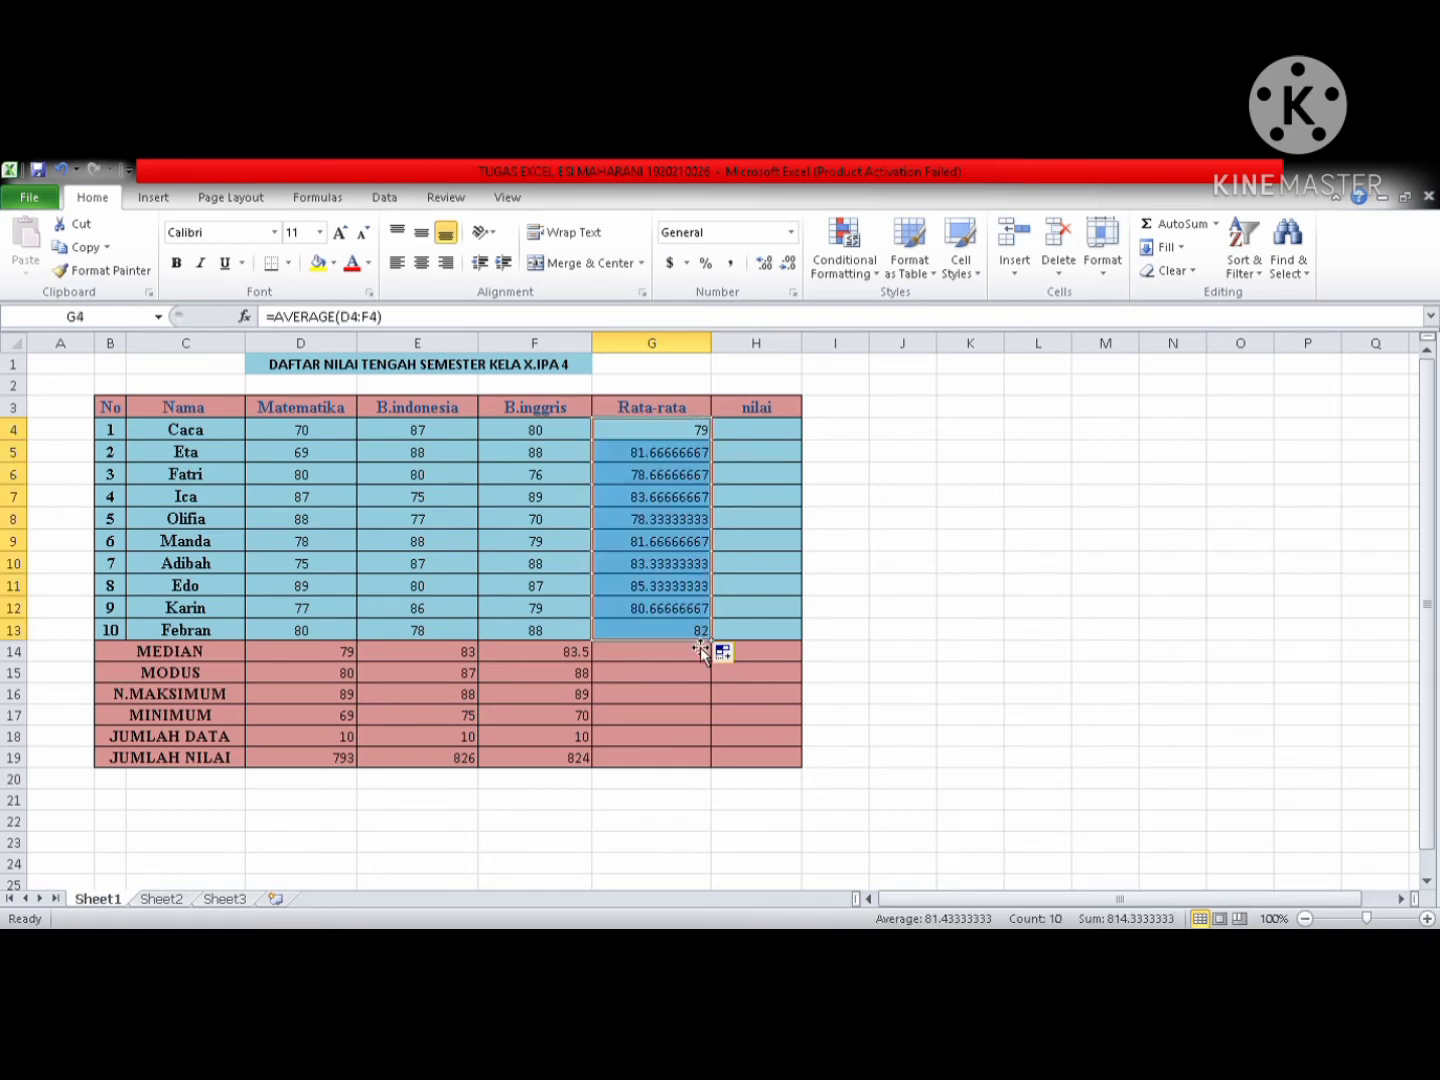
pyautogui.click(1086, 480)
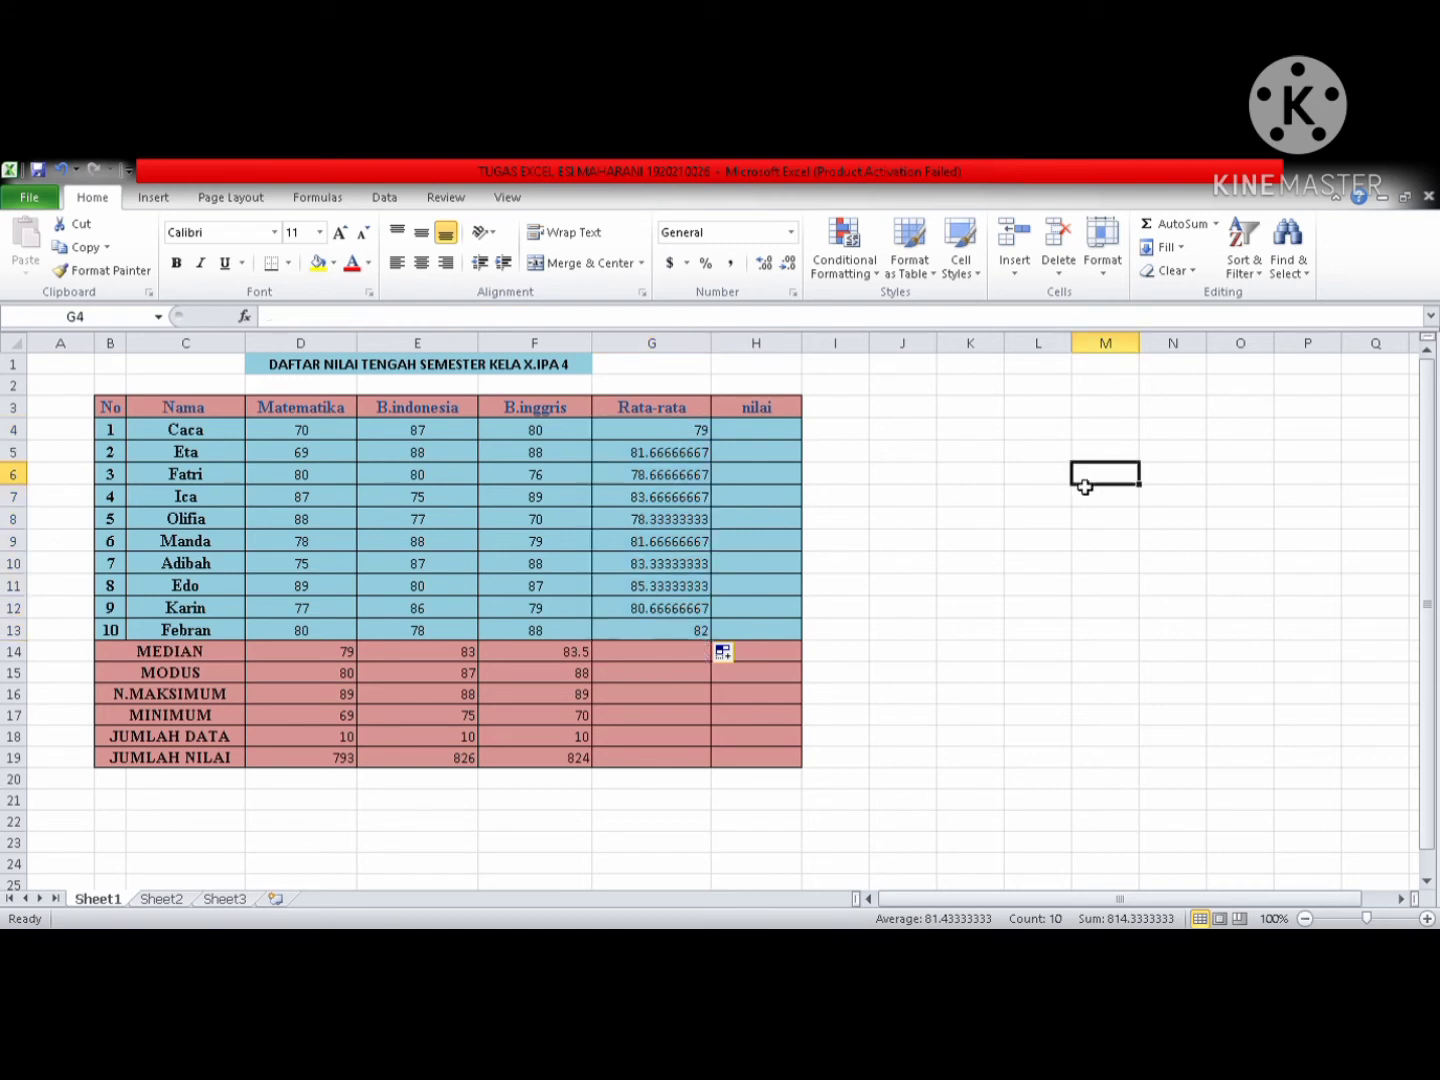
# Enter =IF(G4>=80,"A",IF(G4>=70,"B","C")) in H4 for the first student's grade
pyautogui.doubleClick(774, 437)
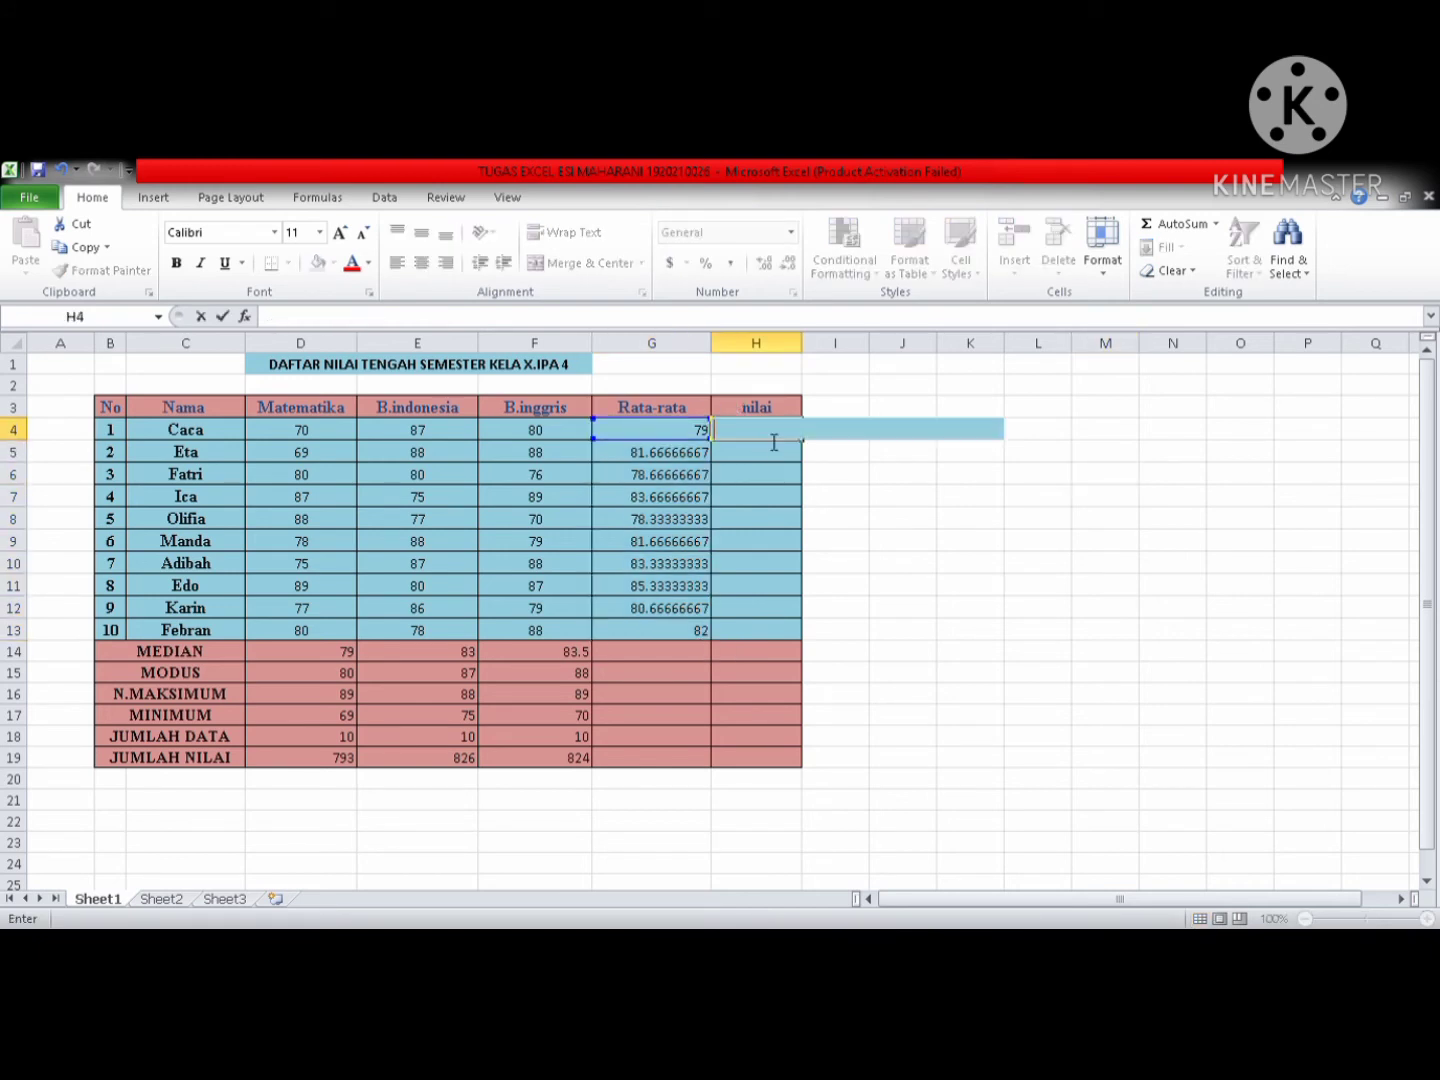
pyautogui.write('=')
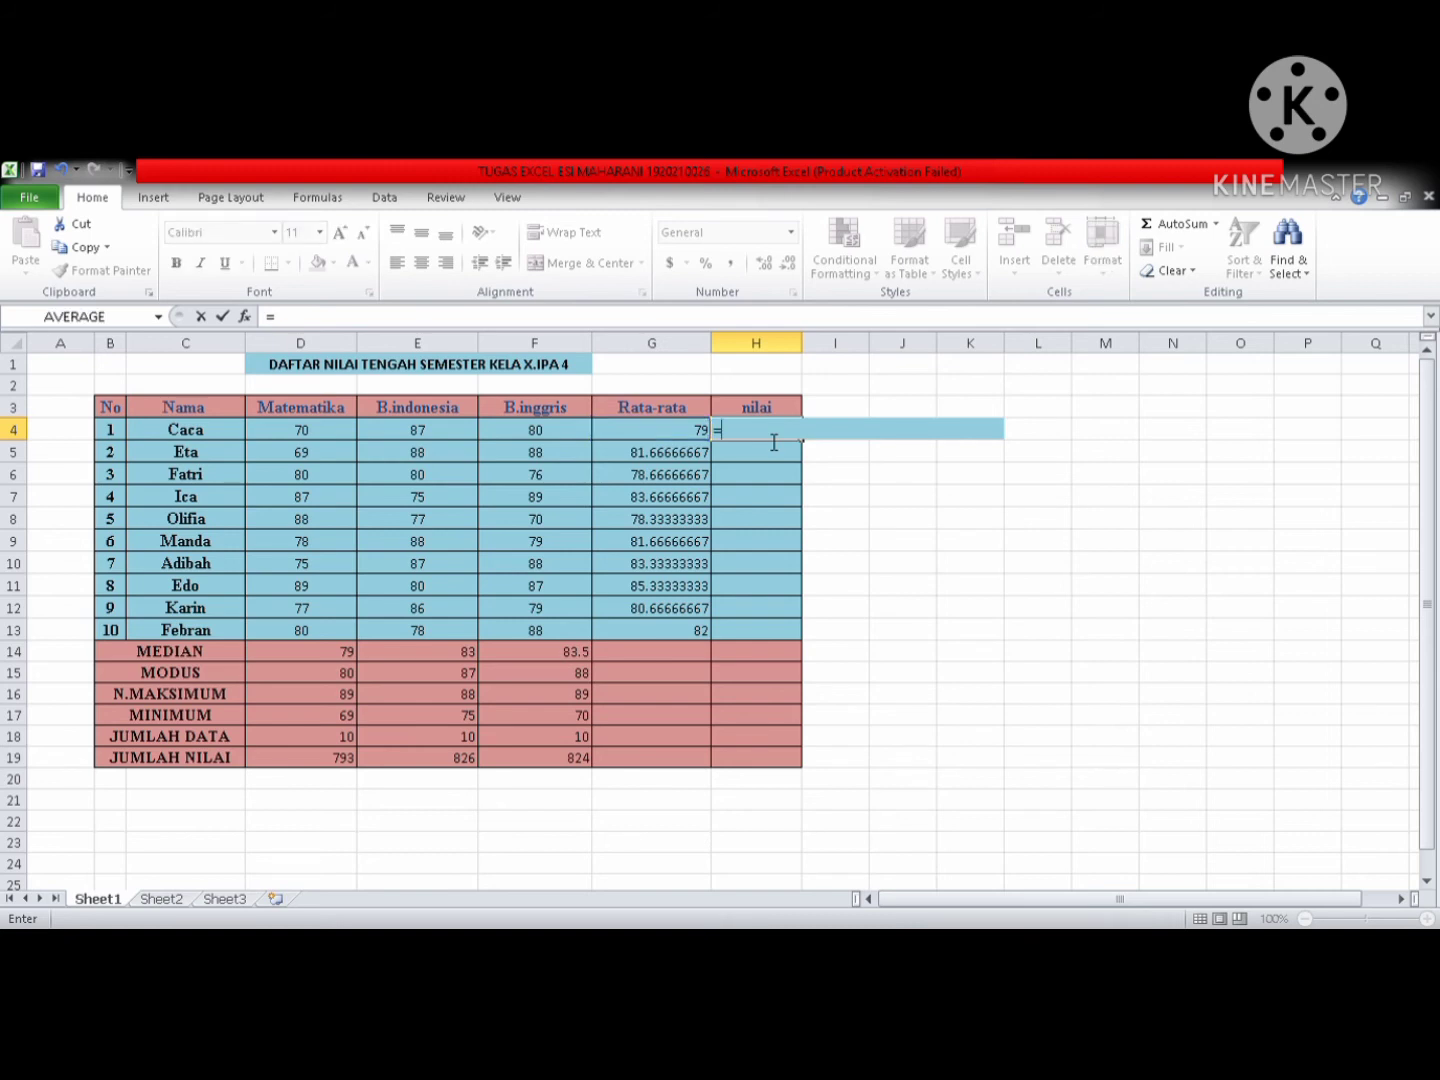
pyautogui.write('IF')
pyautogui.write('(')
pyautogui.click(693, 433)
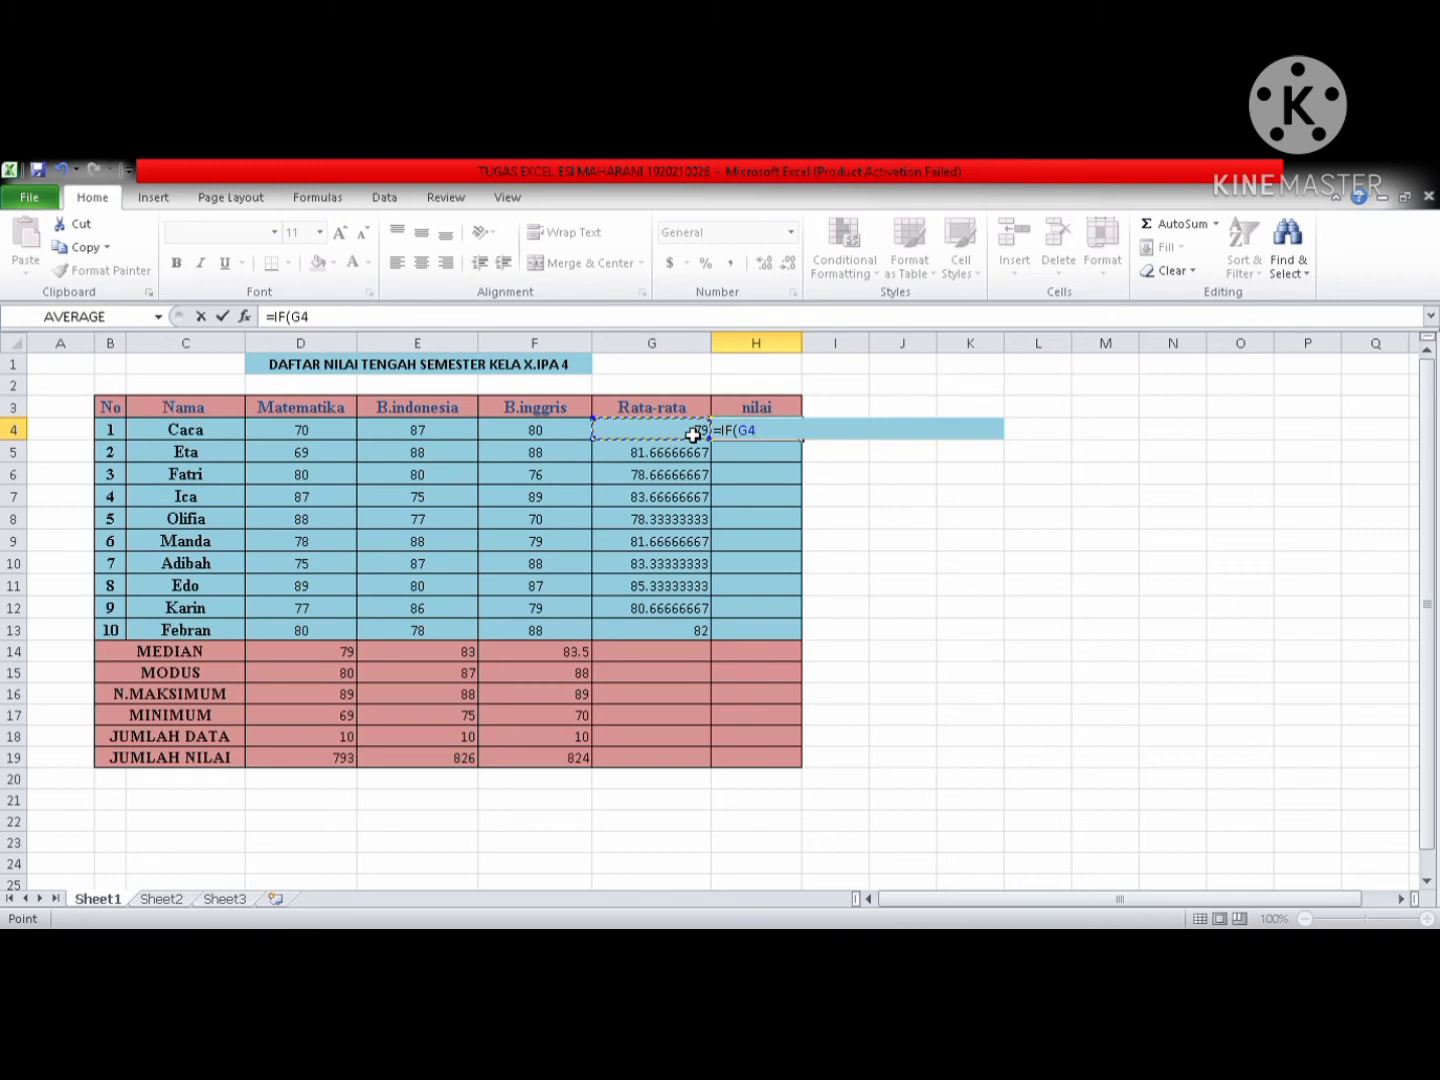
pyautogui.write('>')
pyautogui.write('=')
pyautogui.write('80')
pyautogui.write(',')
pyautogui.write('"')
pyautogui.write('A"')
pyautogui.write(',IF')
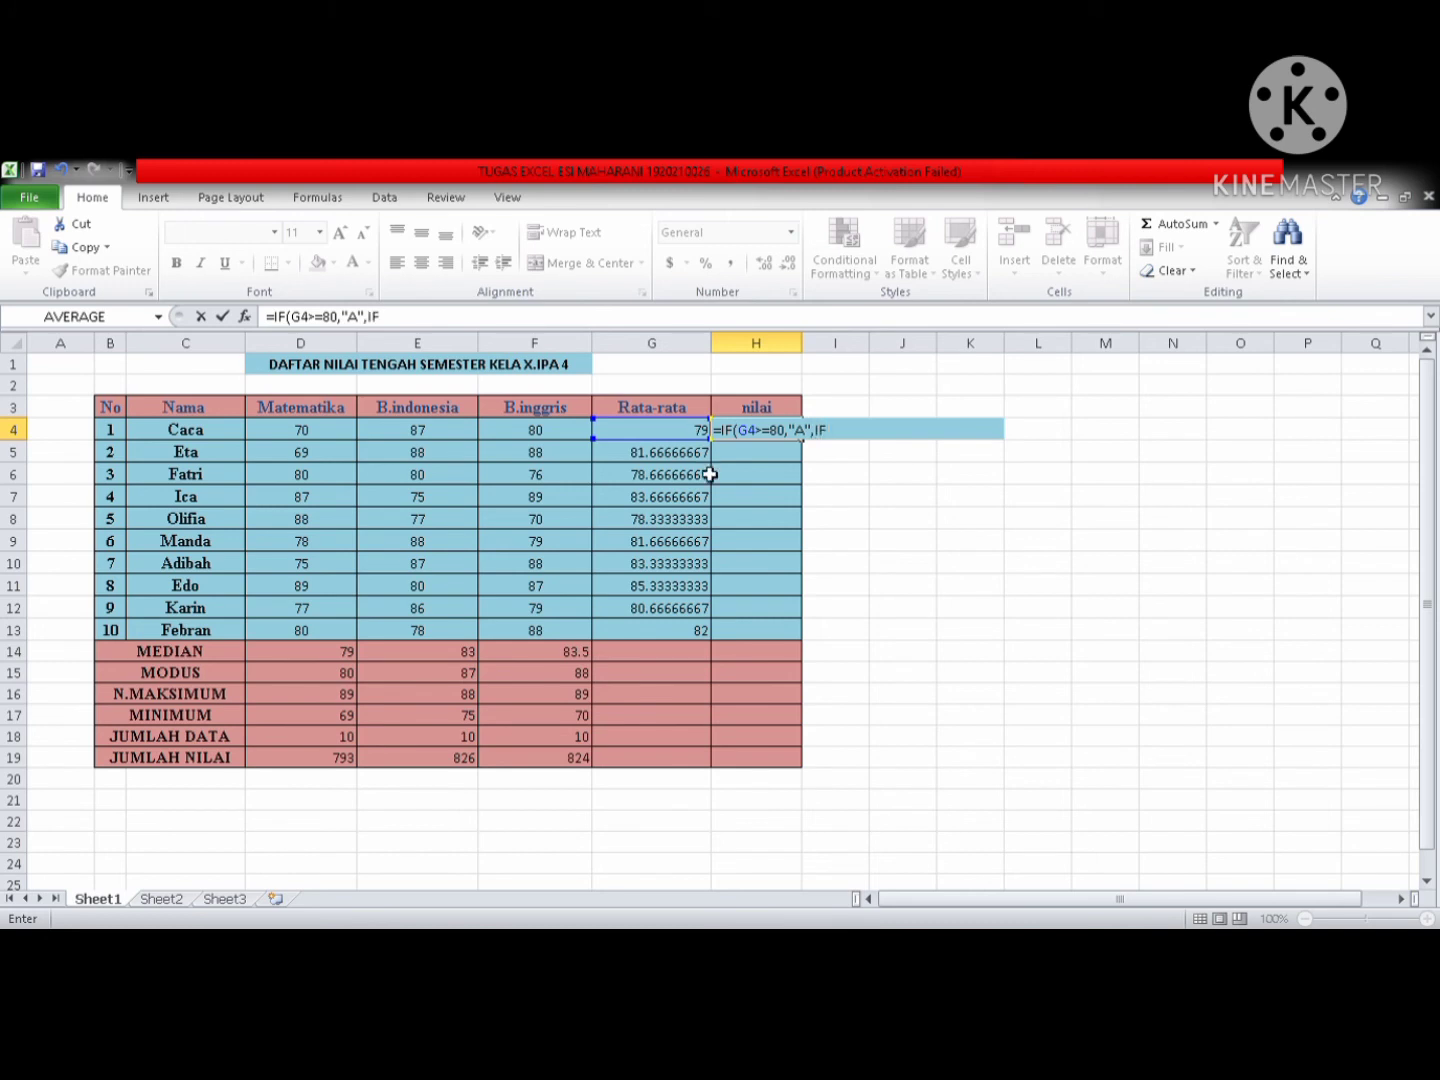
pyautogui.write('(')
pyautogui.click(700, 430)
pyautogui.write('>')
pyautogui.write('=70')
pyautogui.write(',"')
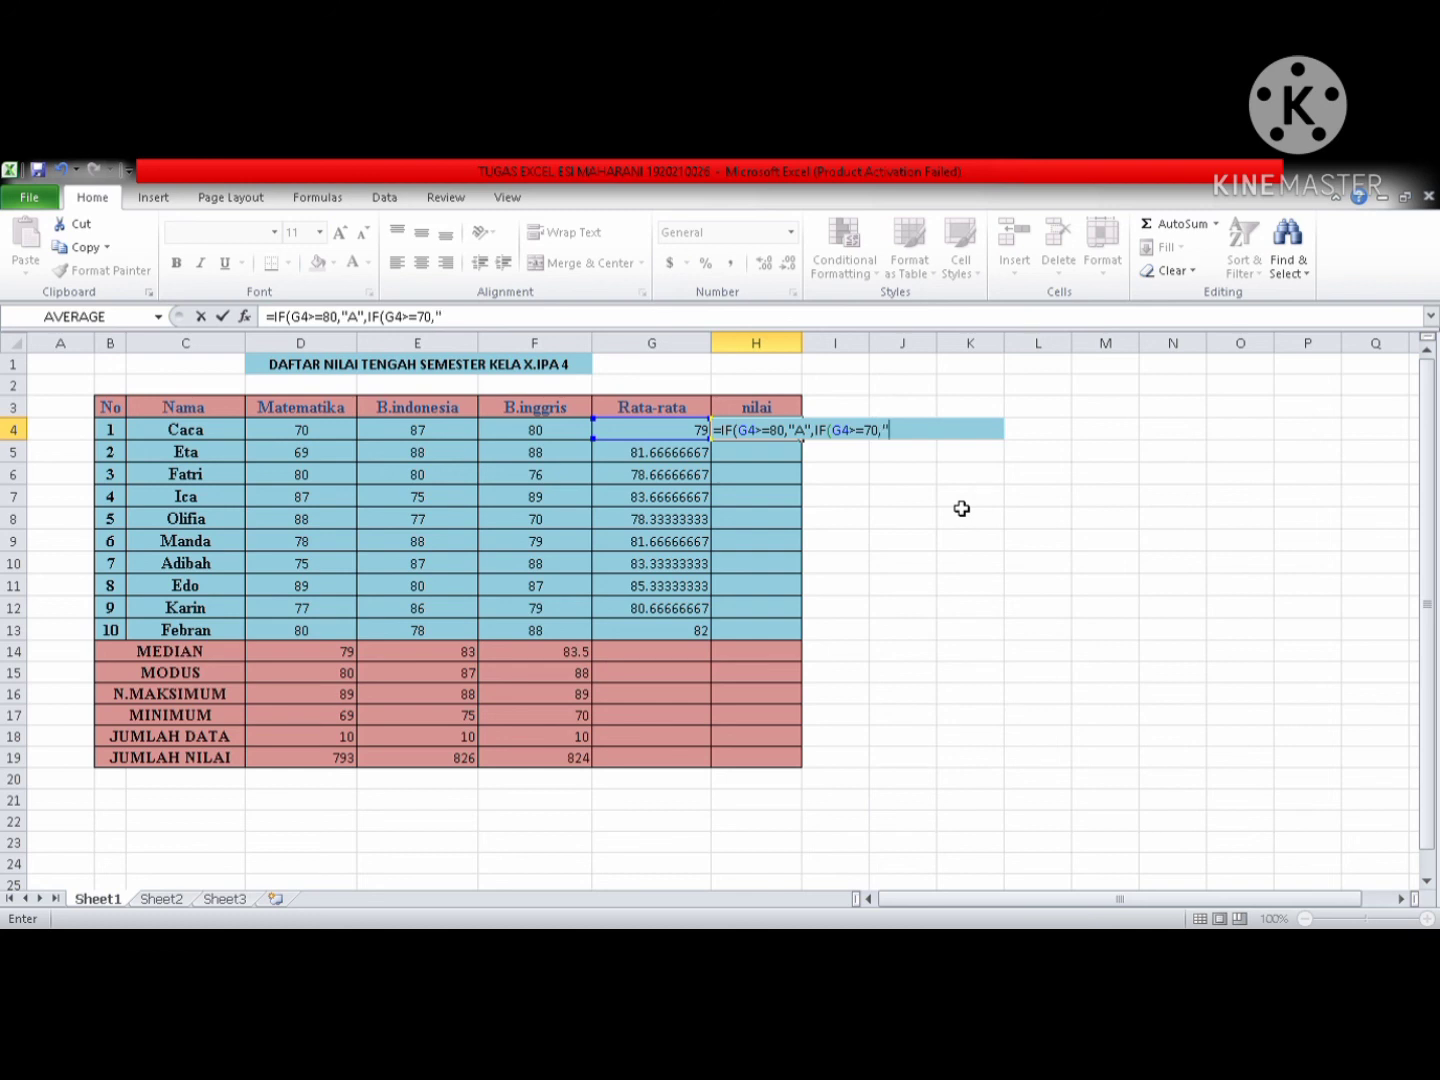
pyautogui.write('B"')
pyautogui.write(',')
pyautogui.write('"')
pyautogui.write('C"')
pyautogui.write('))')
pyautogui.press('Return')
# Fill the grade formula down the nilai column to H13
pyautogui.click(782, 442)
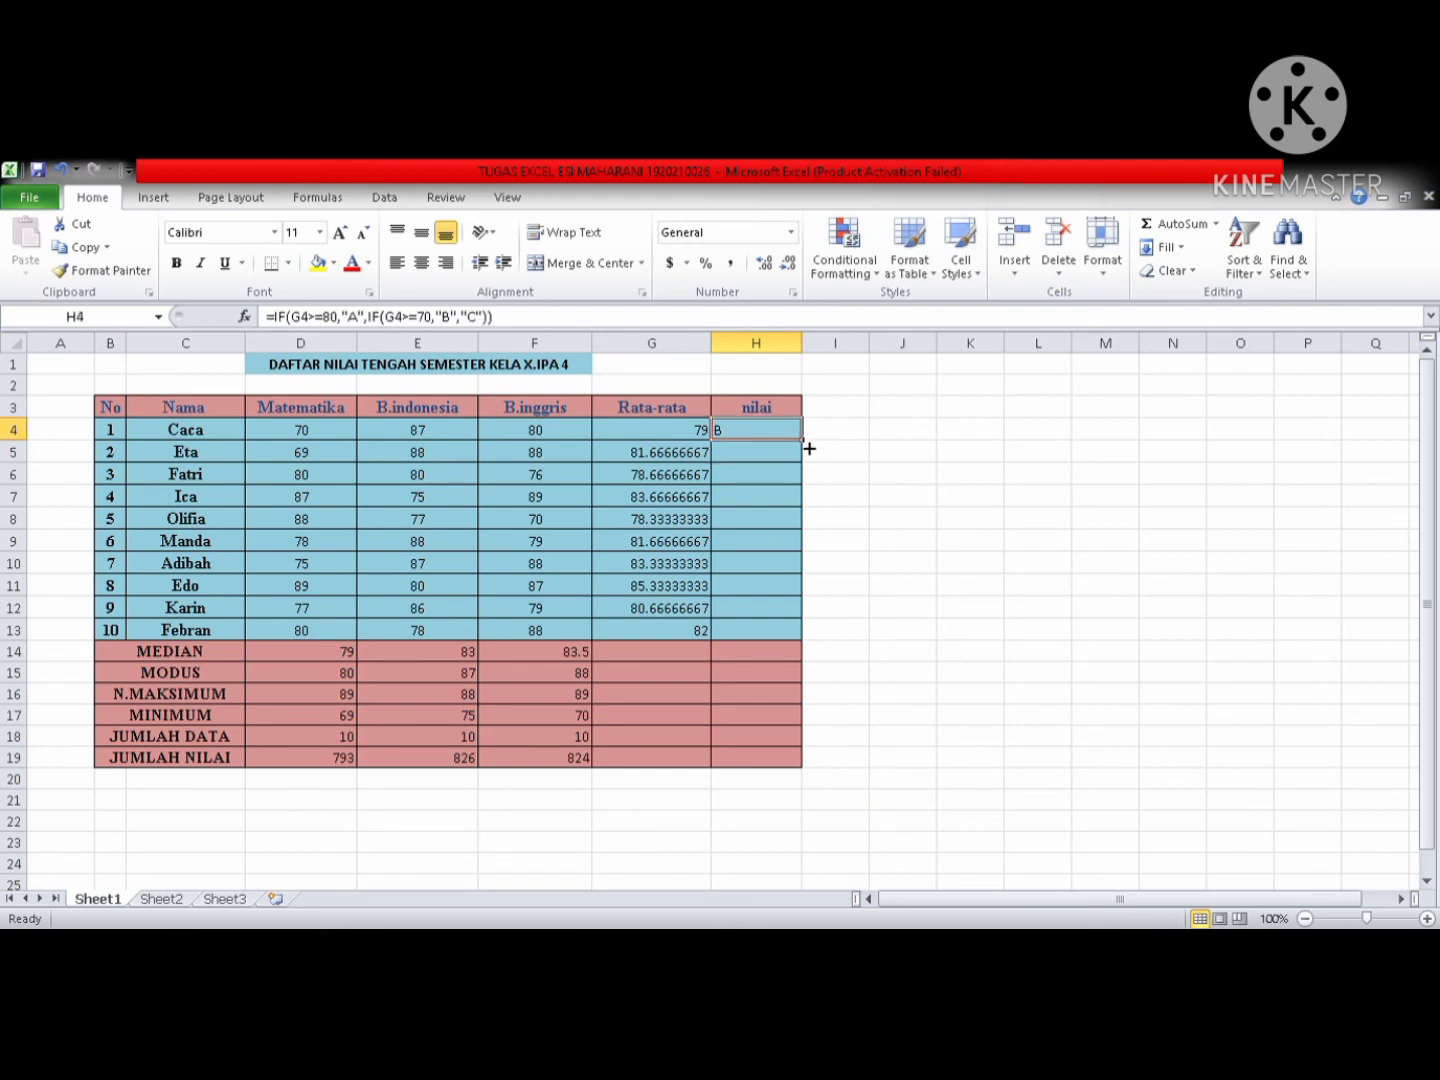
pyautogui.moveTo(809, 449); pyautogui.dragTo(802, 620)
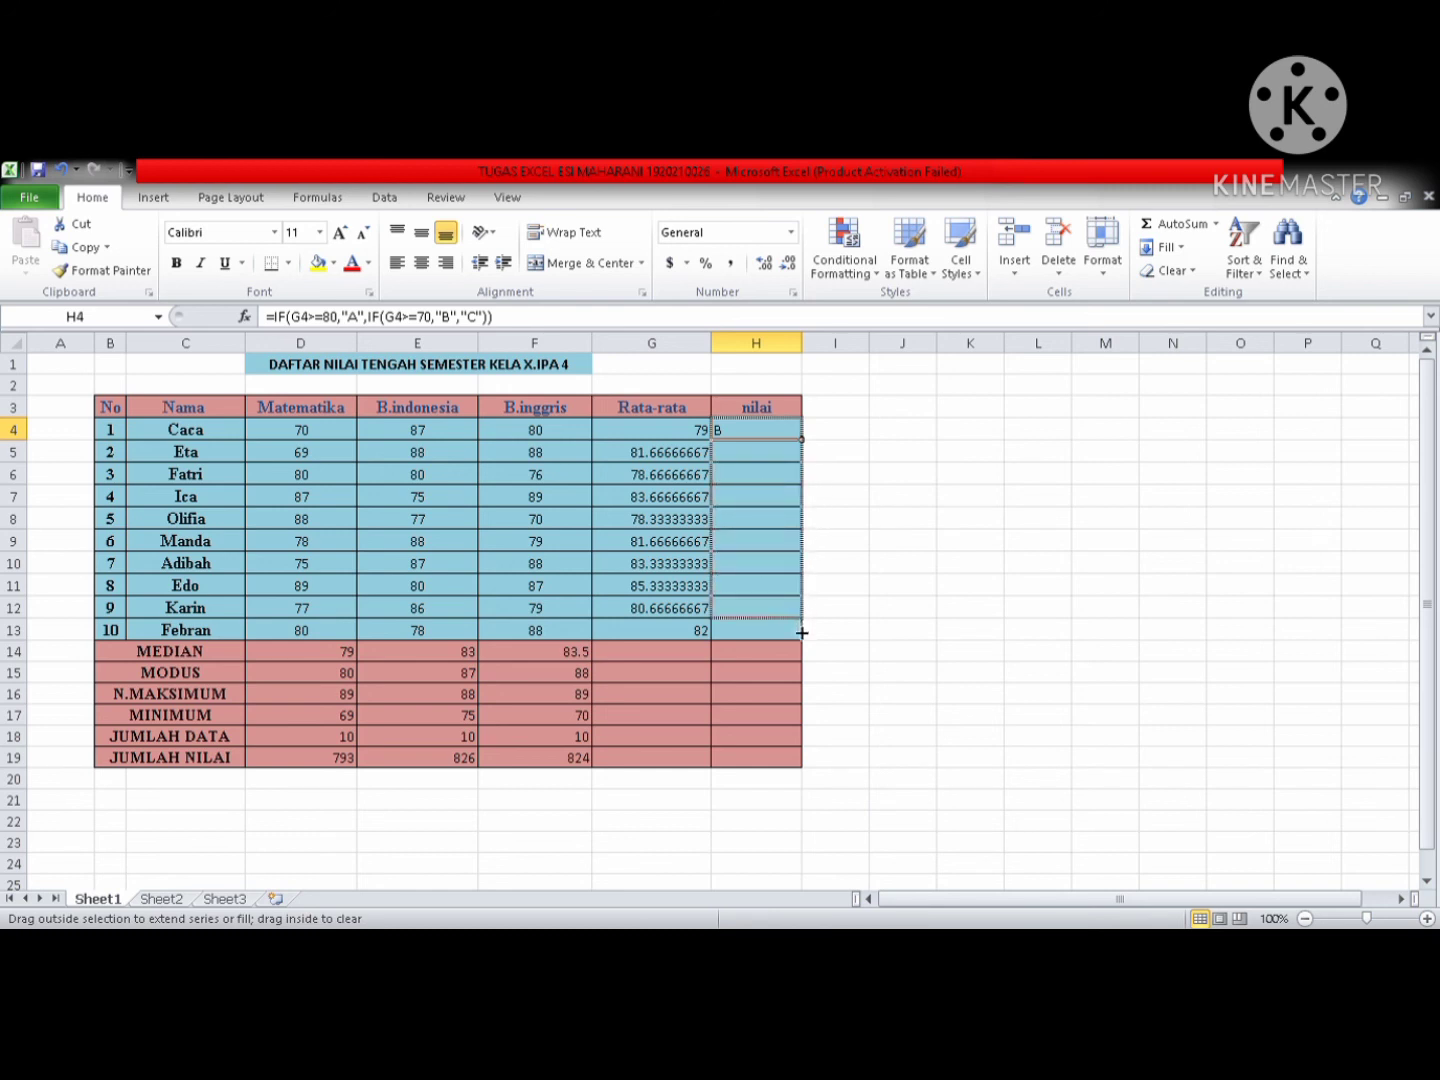
pyautogui.moveTo(802, 620); pyautogui.dragTo(805, 643)
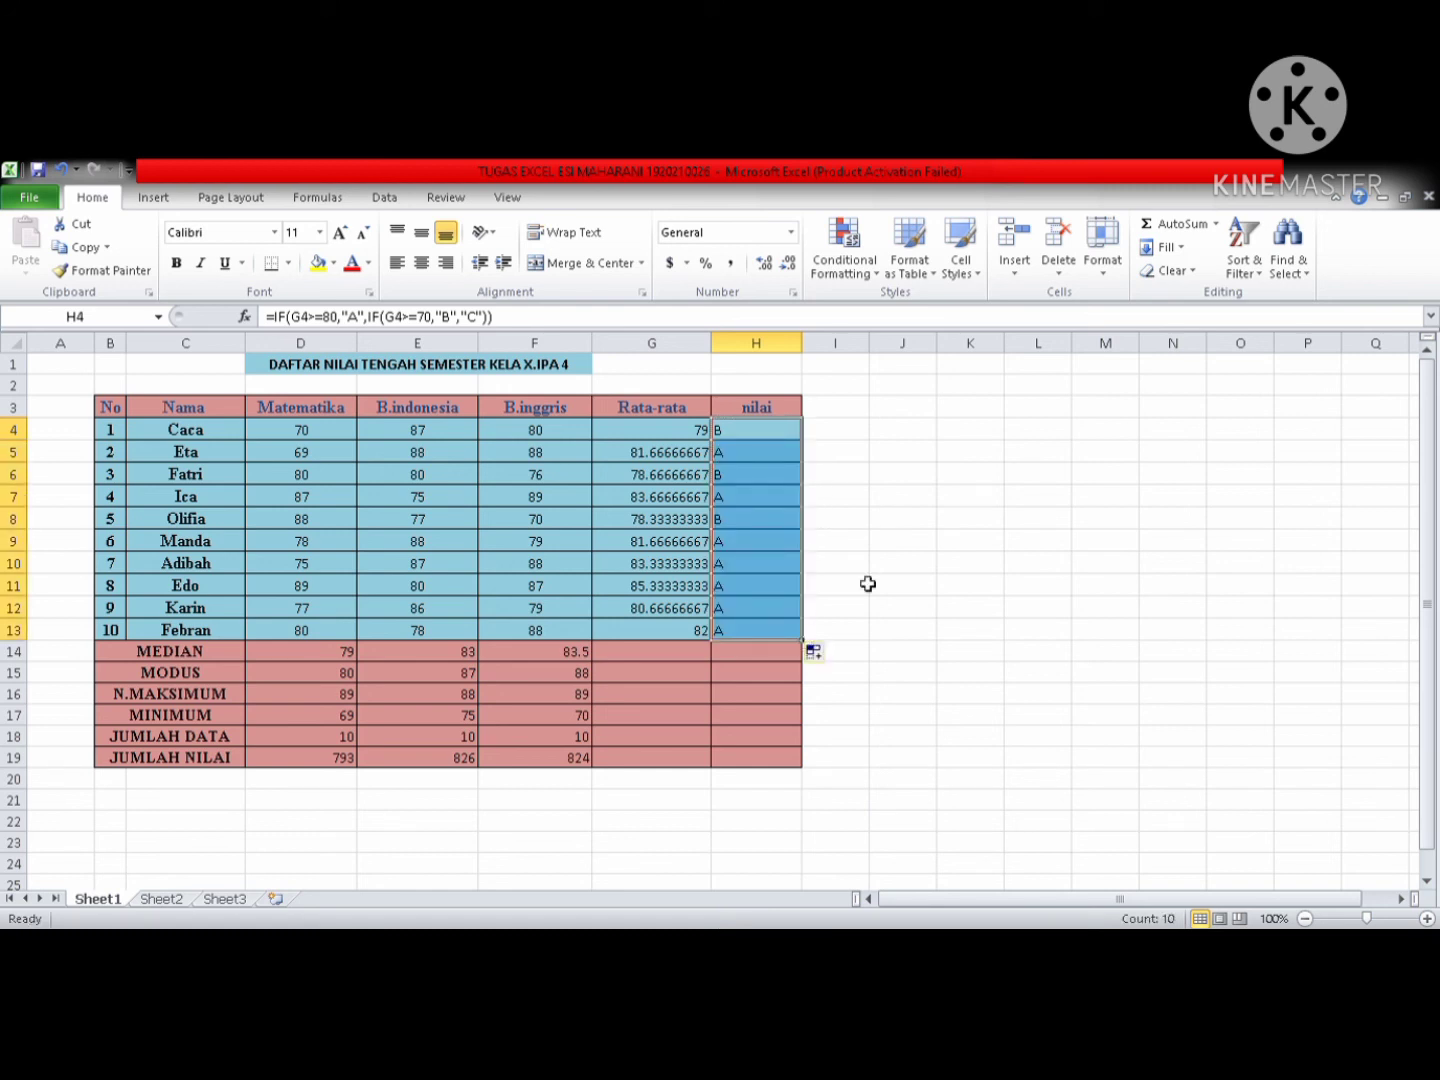
pyautogui.click(918, 551)
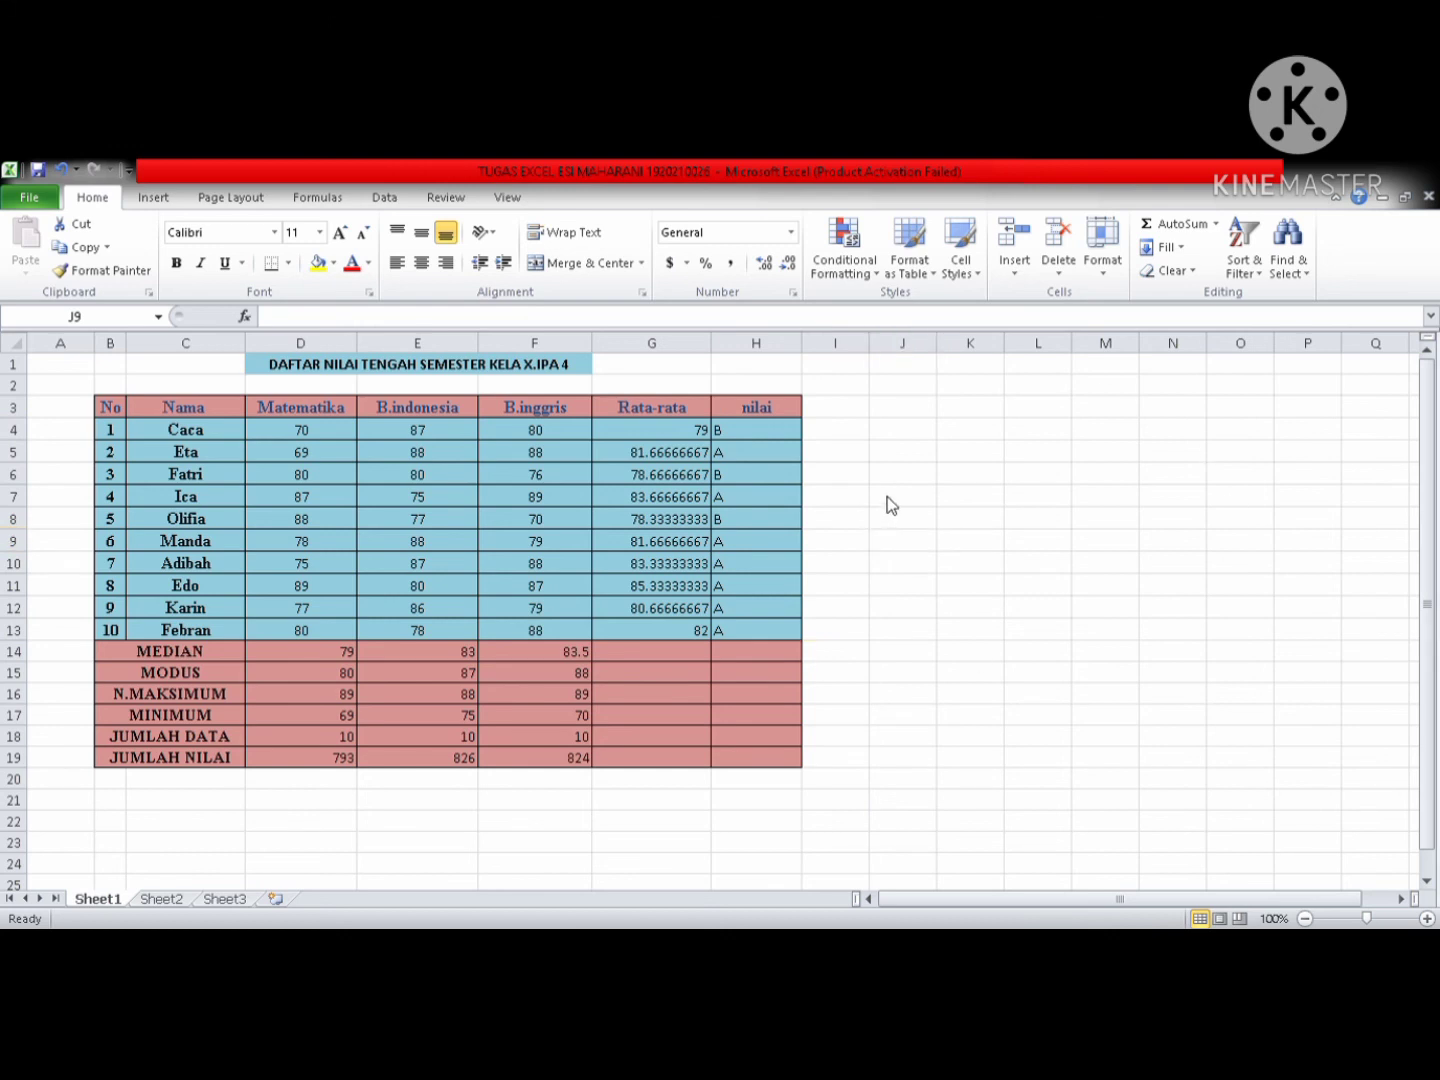